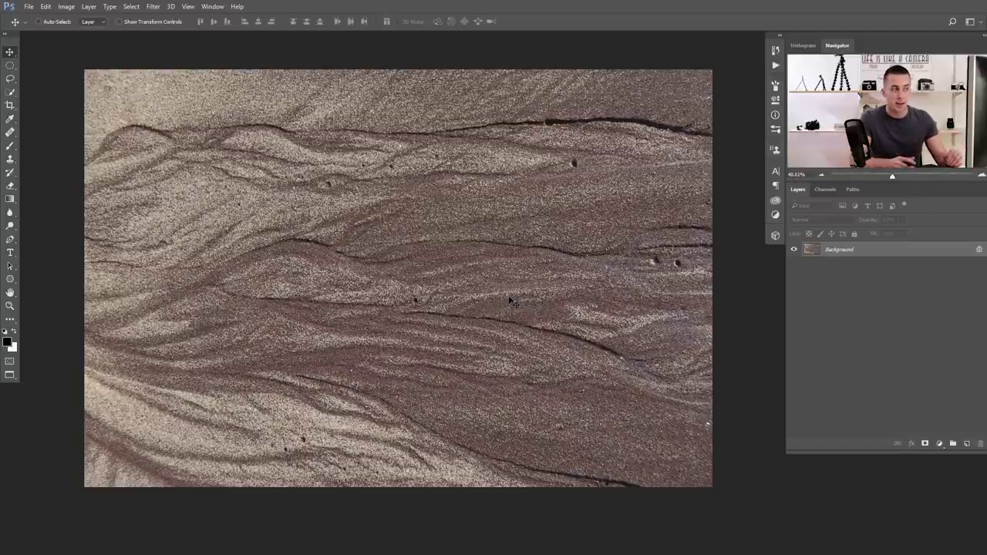
# Look through the open sand texture images and return to the dark, streaked sand image.
pyautogui.hotkey('ctrl', 'Tab')
pyautogui.hotkey('ctrl', 'Tab')
pyautogui.hotkey('ctrl', 'Tab')
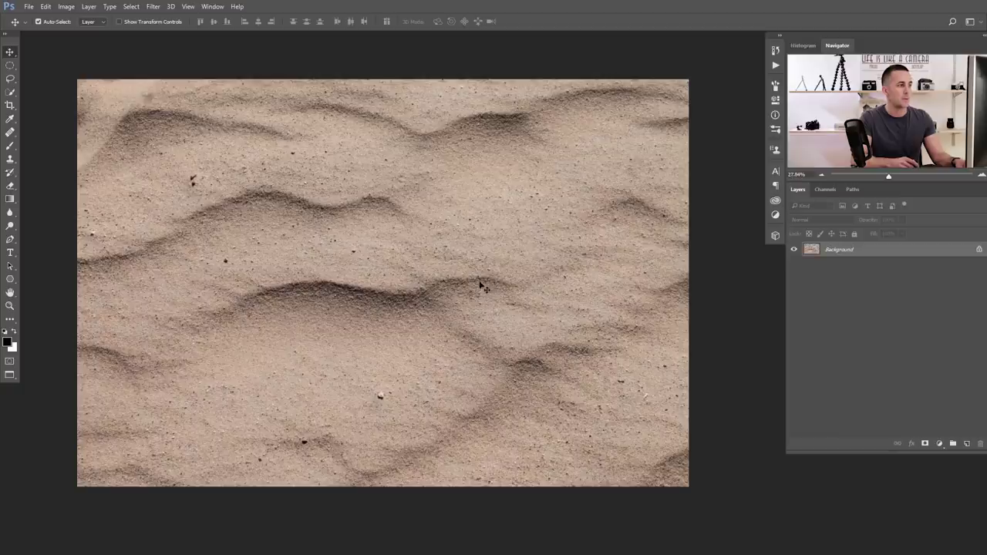
pyautogui.hotkey('ctrl', 'shift', 'Tab')
pyautogui.hotkey('ctrl', 'Tab')
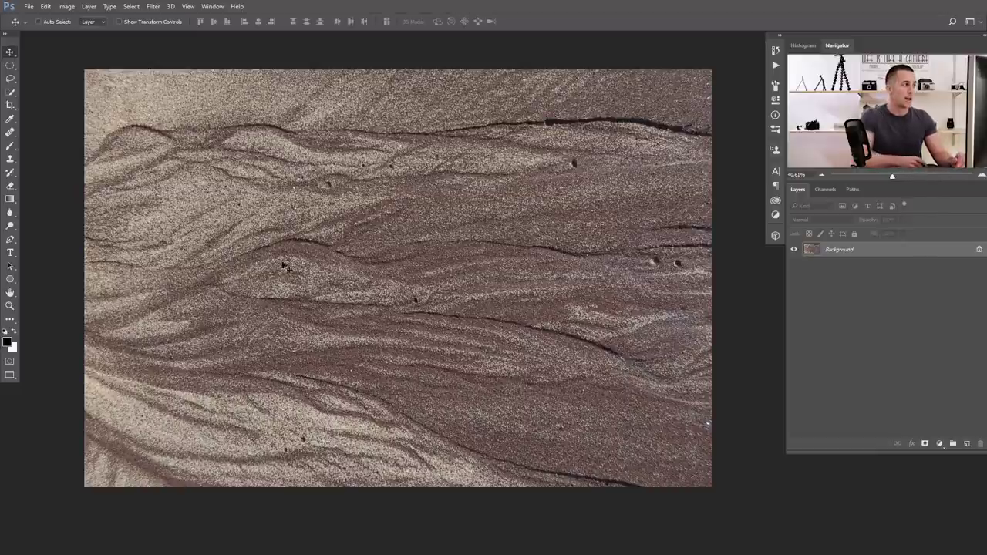
# Select a circular area of the sand texture with the Elliptical Marquee and apply Spherize at 100% in Normal mode.
pyautogui.click(11, 67)
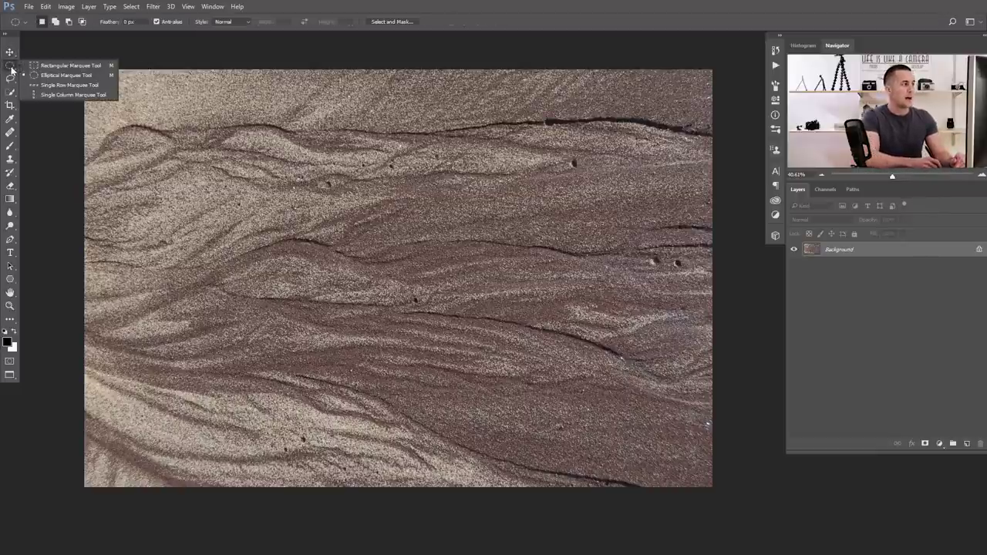
pyautogui.click(68, 76)
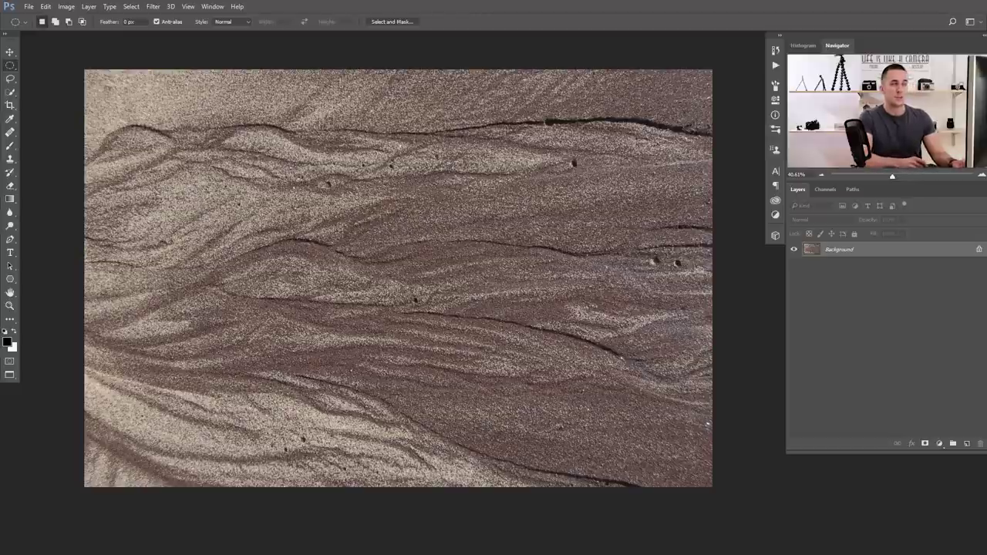
pyautogui.moveTo(332, 163); pyautogui.dragTo(525, 383)
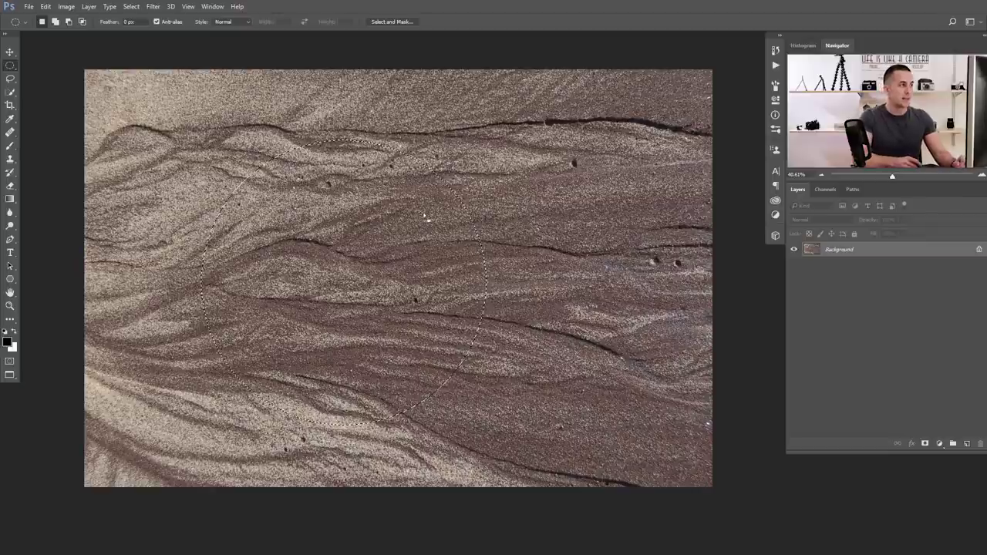
pyautogui.click(154, 7)
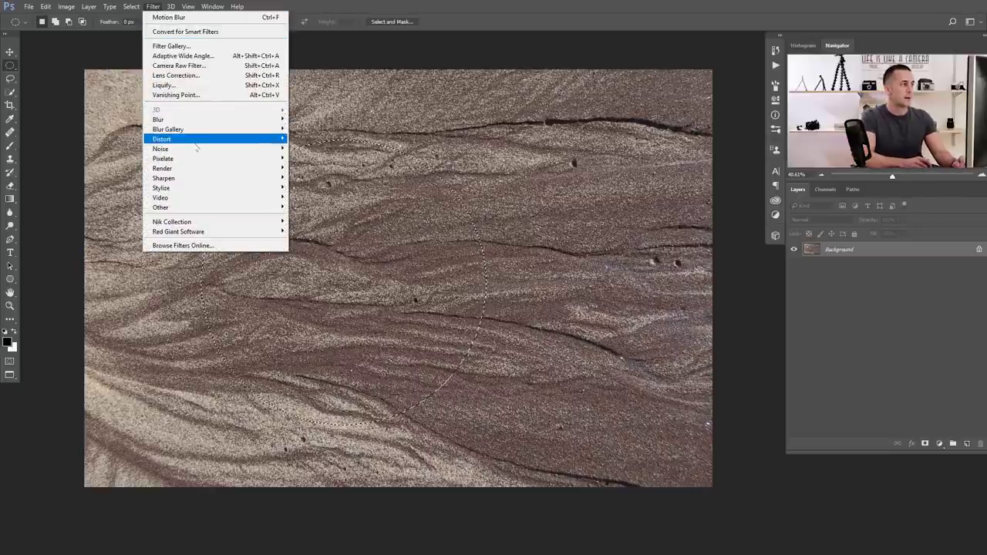
pyautogui.moveTo(194, 141)
pyautogui.click(128, 188)
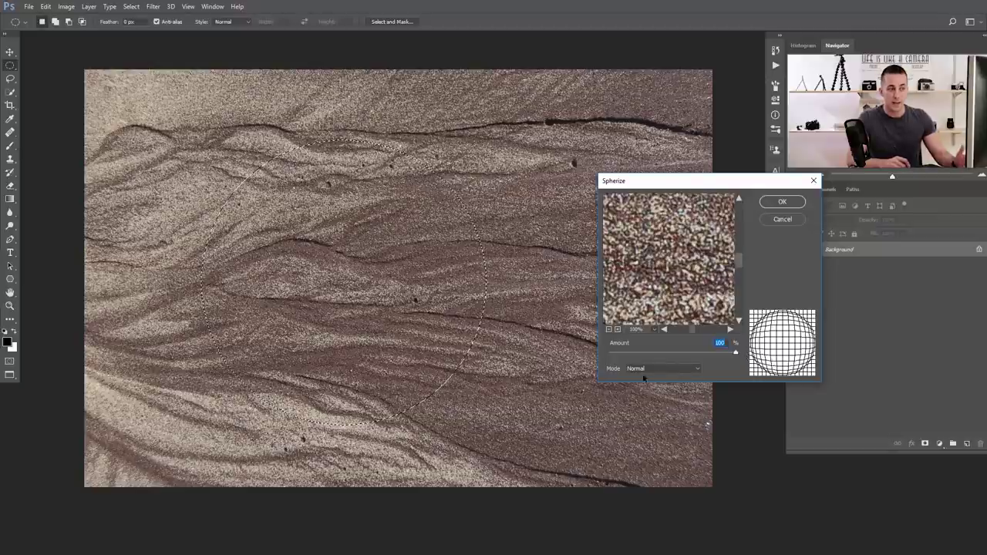
pyautogui.click(782, 202)
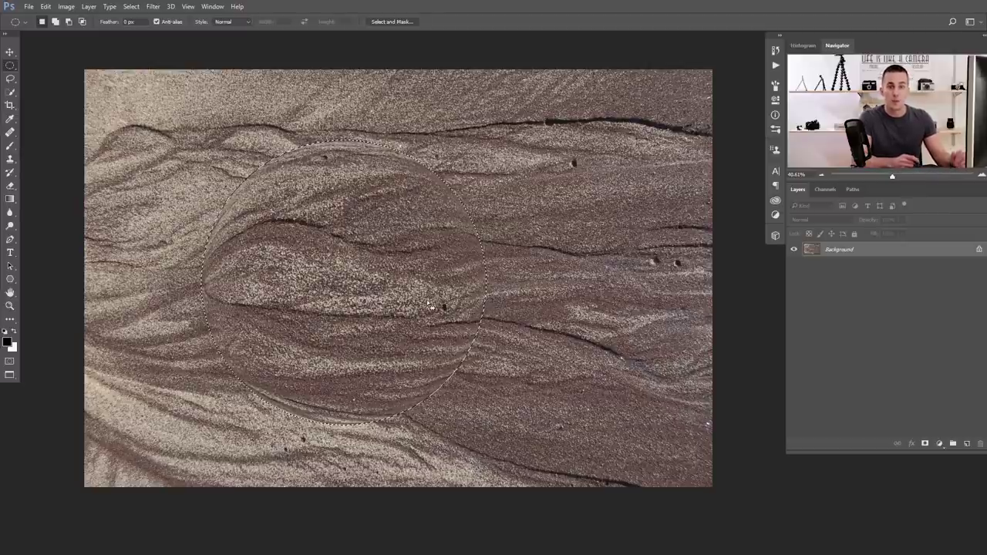
# Copy the spherized circle to its own layer, hide the Background layer, and move the sphere toward the canvas centre.
pyautogui.hotkey('ctrl', 'j')
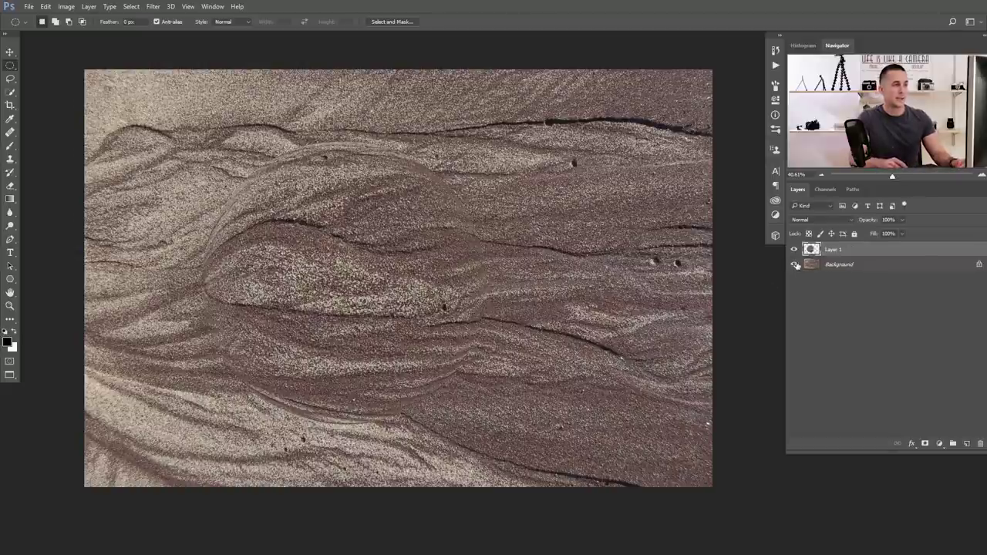
pyautogui.click(794, 264)
pyautogui.press('v')
pyautogui.moveTo(373, 304); pyautogui.dragTo(416, 293)
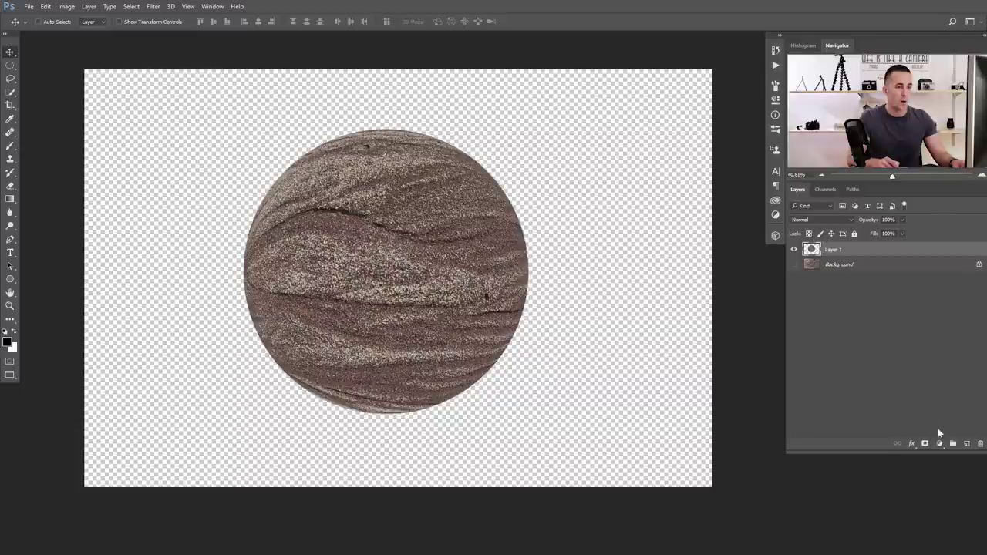
# Add a black-filled layer beneath the sphere layer and nudge the sphere to the centre of the canvas.
pyautogui.keyDown('ctrl'); pyautogui.click(967, 444); pyautogui.keyUp('ctrl')
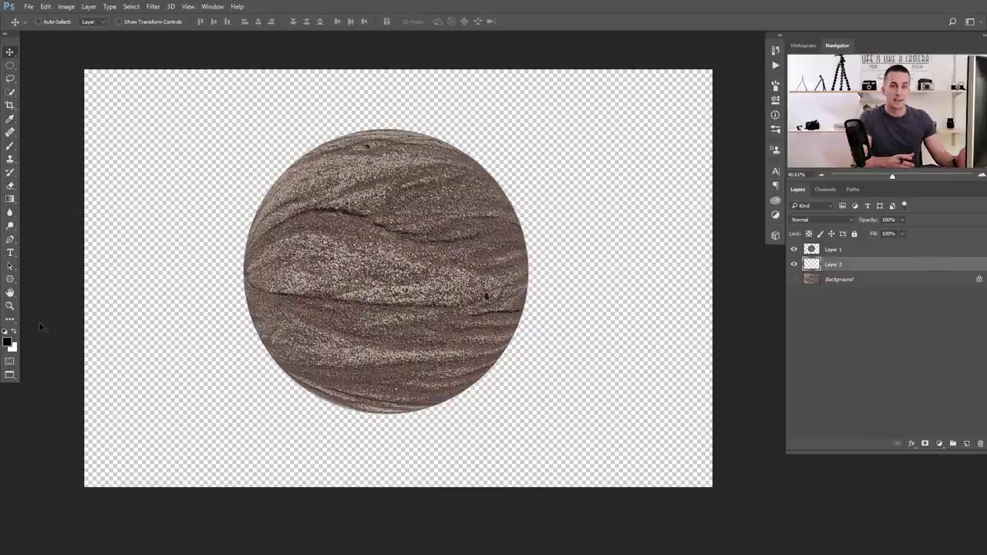
pyautogui.hotkey('alt', 'BackSpace')
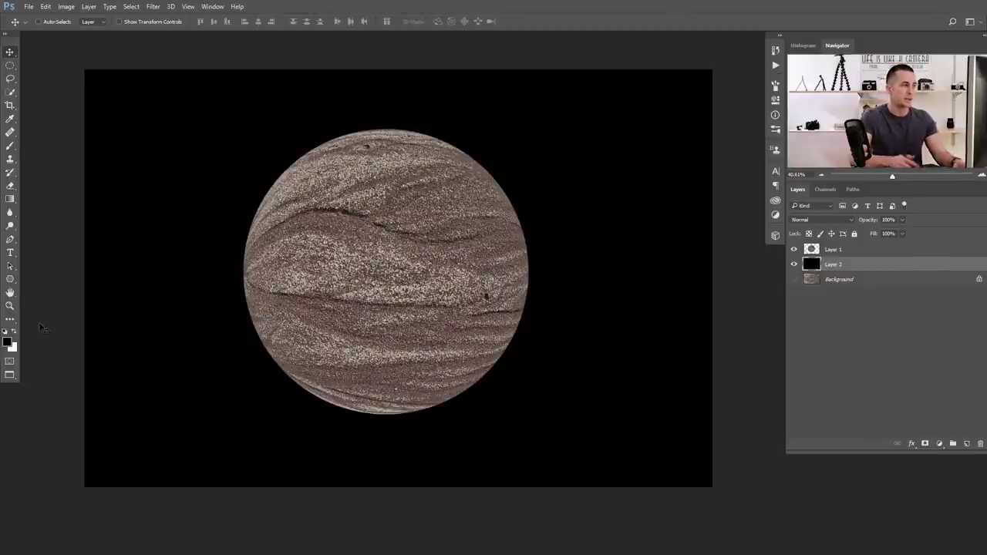
pyautogui.click(810, 249)
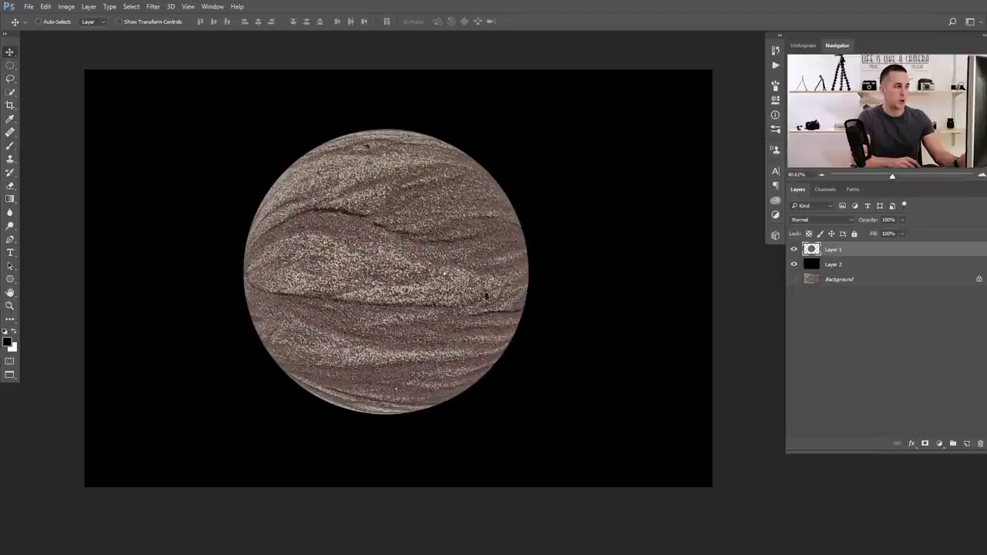
pyautogui.moveTo(446, 283); pyautogui.dragTo(459, 282)
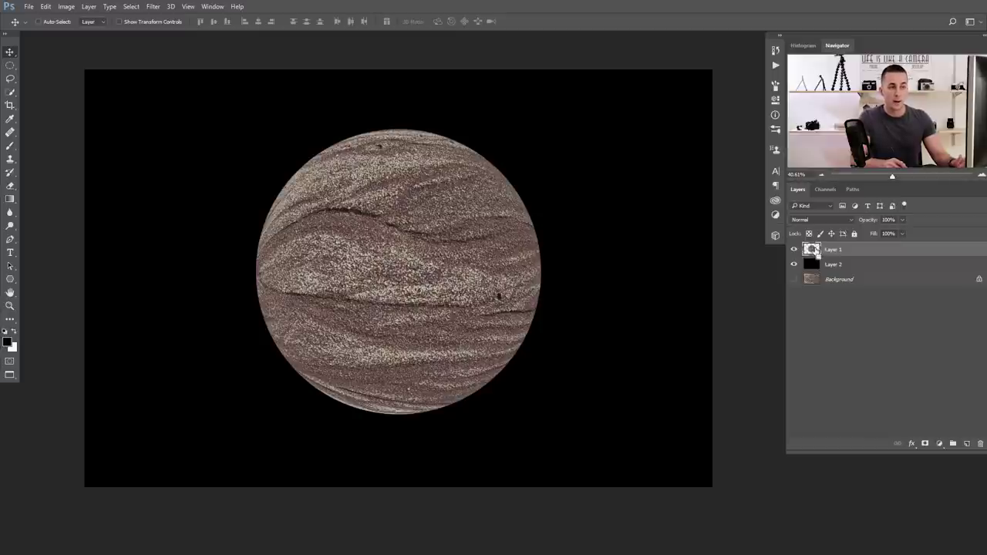
# Try a second Spherize pass on the selected sphere, undo it, and deselect.
pyautogui.keyDown('ctrl'); pyautogui.click(812, 250); pyautogui.keyUp('ctrl')
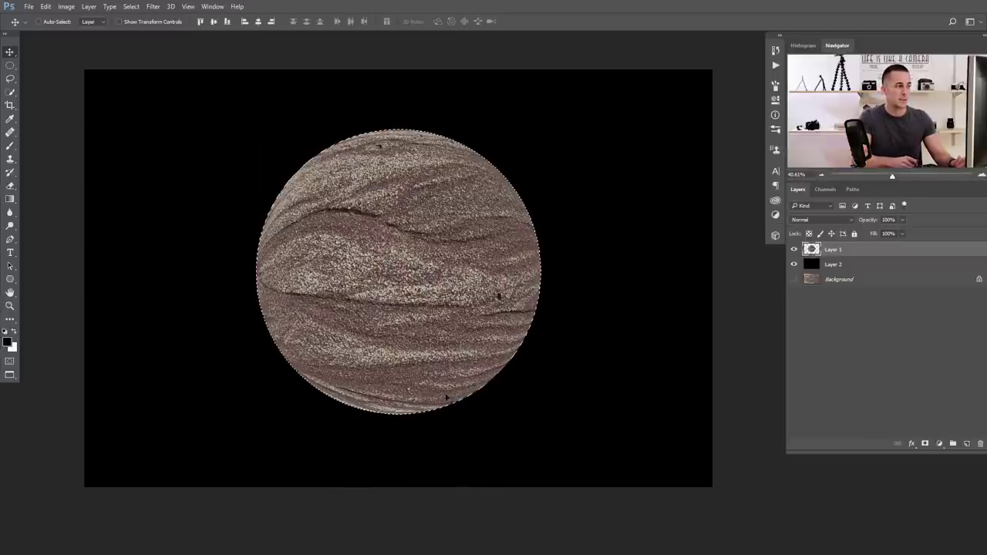
pyautogui.click(159, 9)
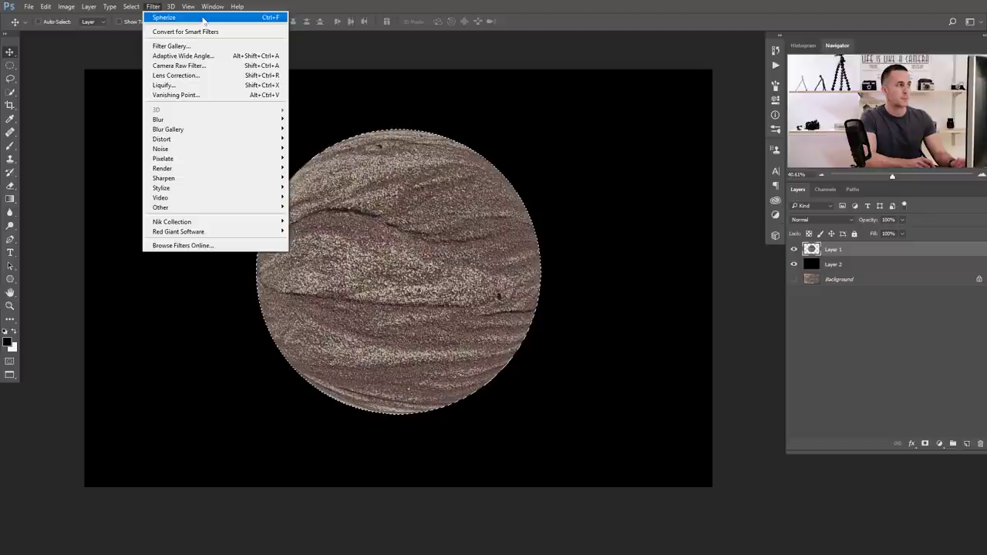
pyautogui.click(202, 18)
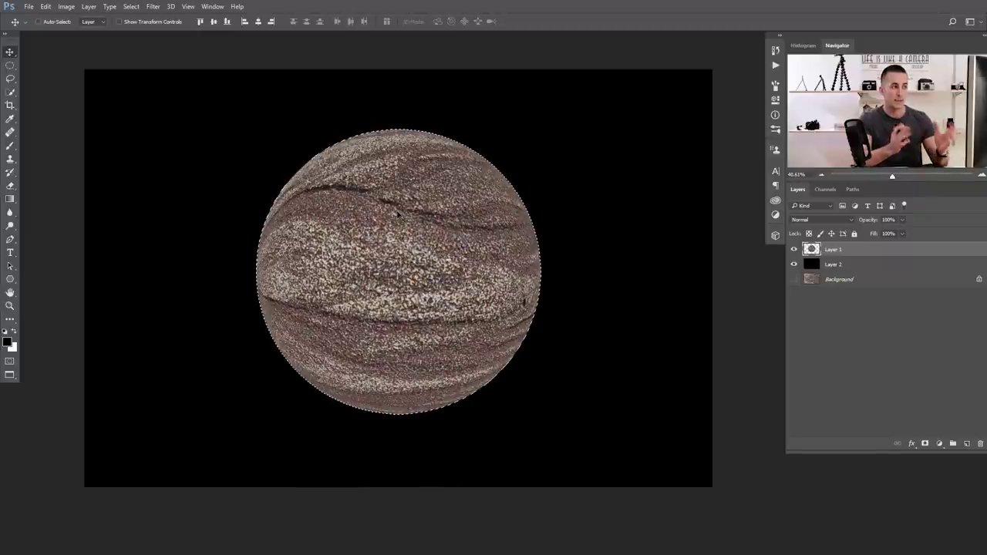
pyautogui.hotkey('ctrl', 'z')
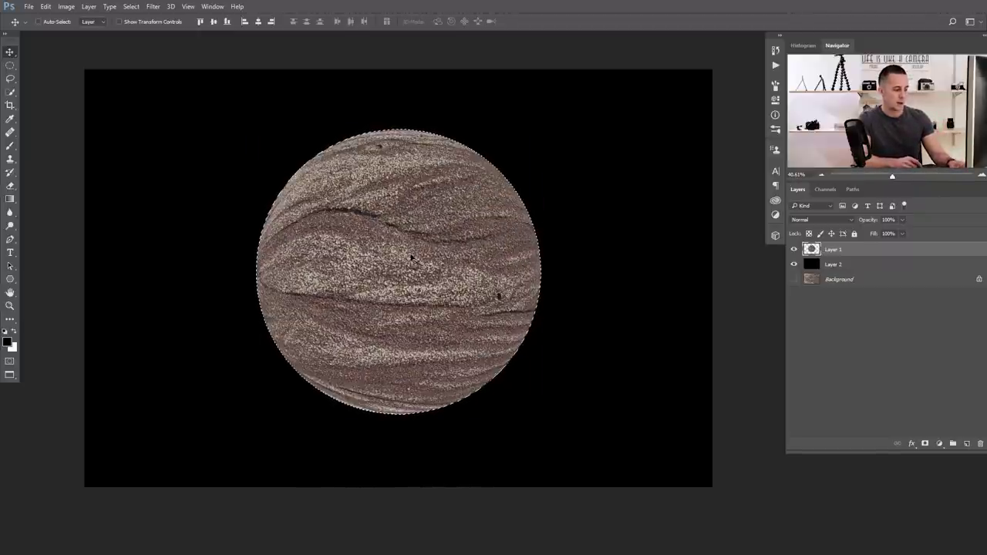
pyautogui.hotkey('ctrl', 'd')
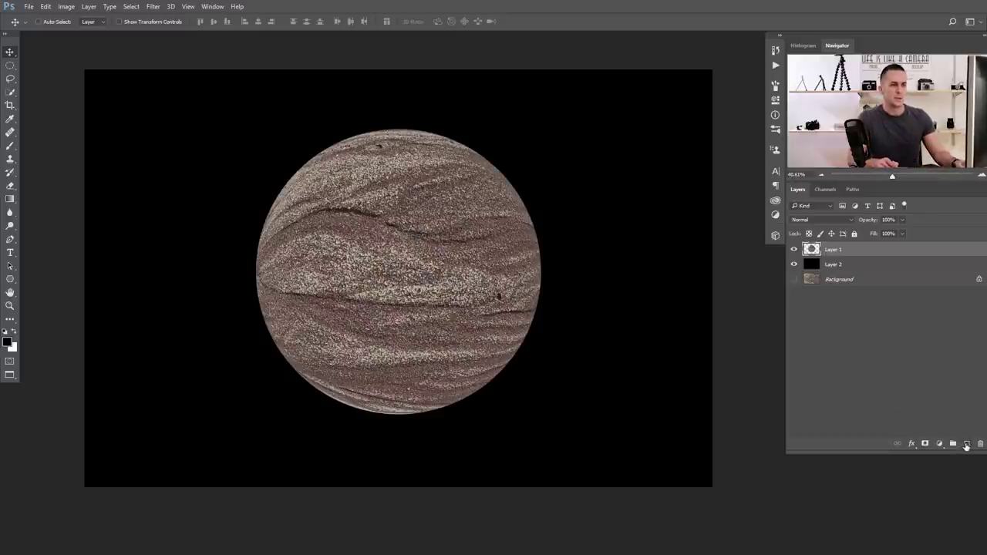
# Add a new layer clipped to the sphere layer and rename the sphere layer as Planet.
pyautogui.click(969, 444)
pyautogui.keyDown('alt'); pyautogui.click(833, 257); pyautogui.keyUp('alt')
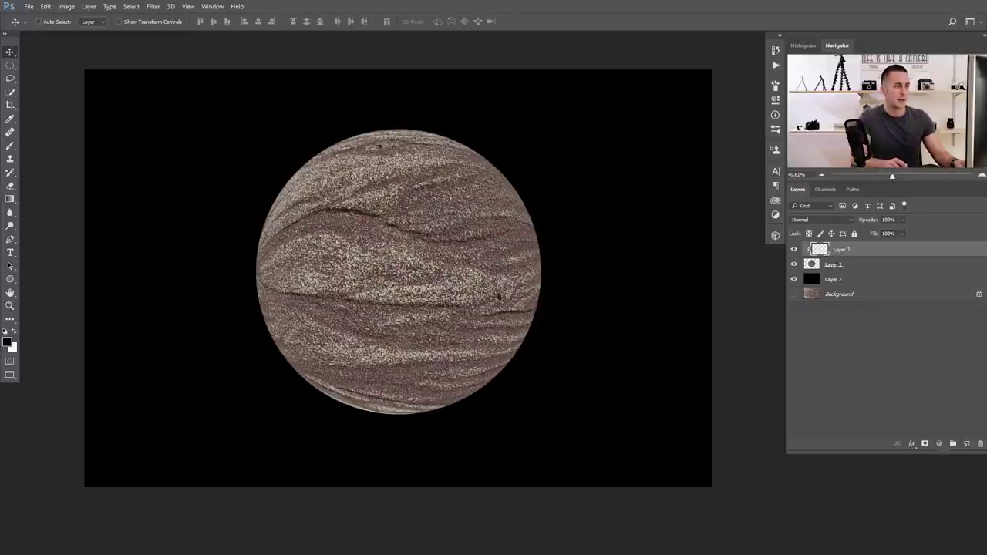
pyautogui.doubleClick(834, 264)
pyautogui.write('Planet')
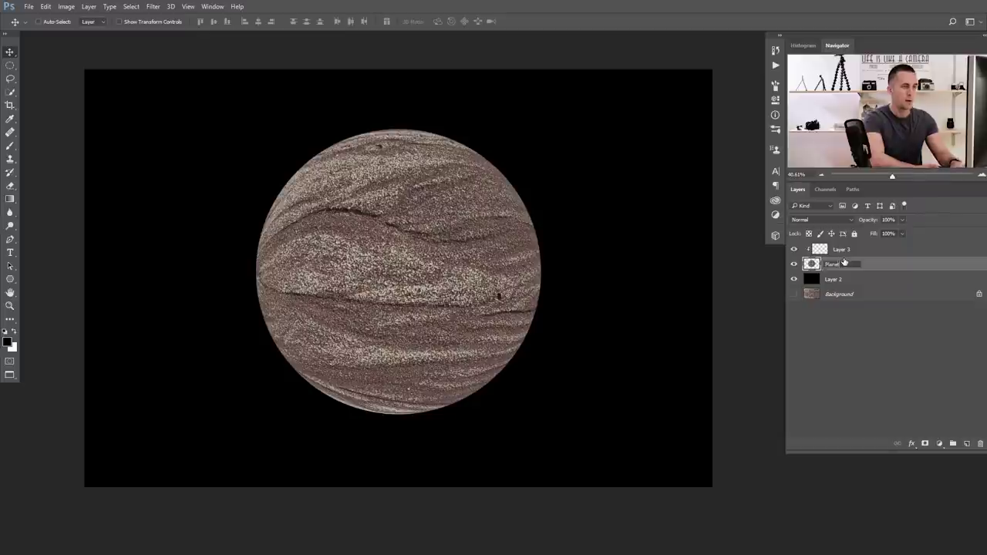
pyautogui.press('Return')
# Set the clipped layer's blend mode to Overlay and activate the Gradient tool.
pyautogui.click(837, 249)
pyautogui.click(822, 220)
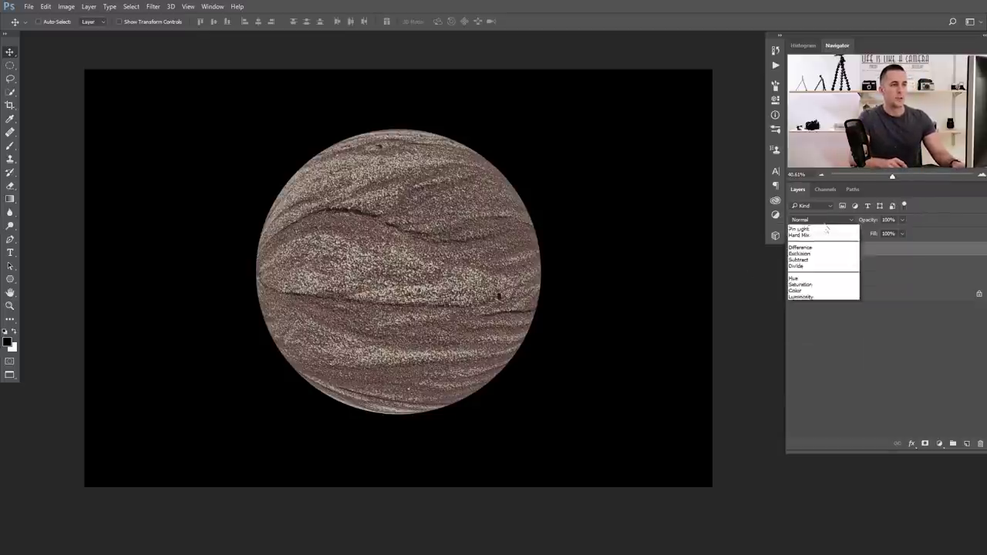
pyautogui.click(802, 322)
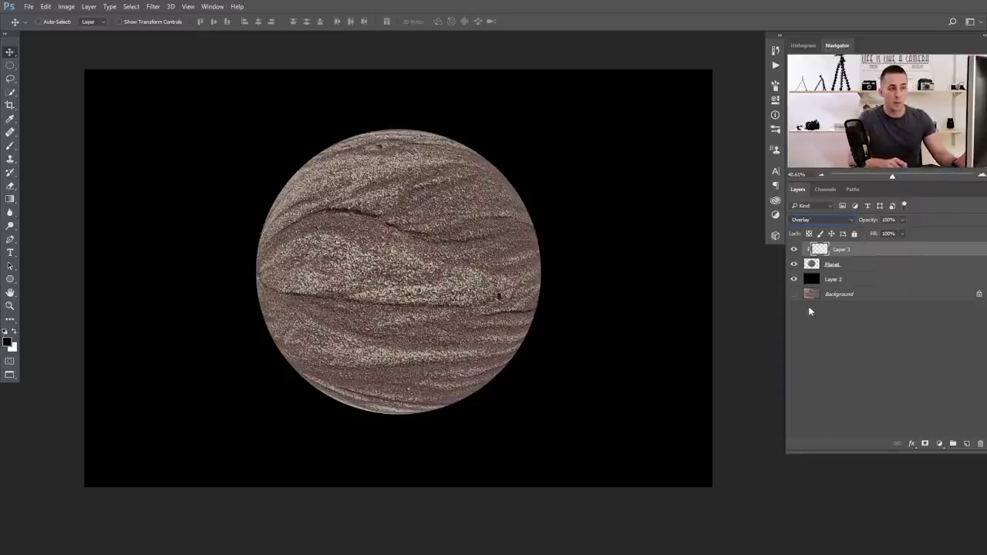
pyautogui.click(10, 200)
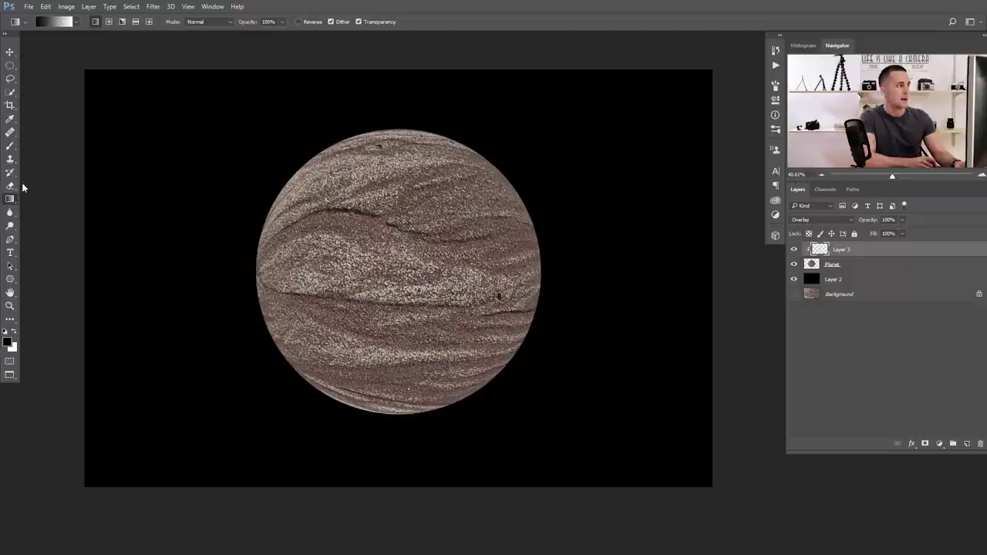
# Try a red foreground (c21f1f) and green background (1fc23b) for the gradient, and restore the default black and white.
pyautogui.click(9, 342)
pyautogui.write('c21f1f')
pyautogui.press('Return')
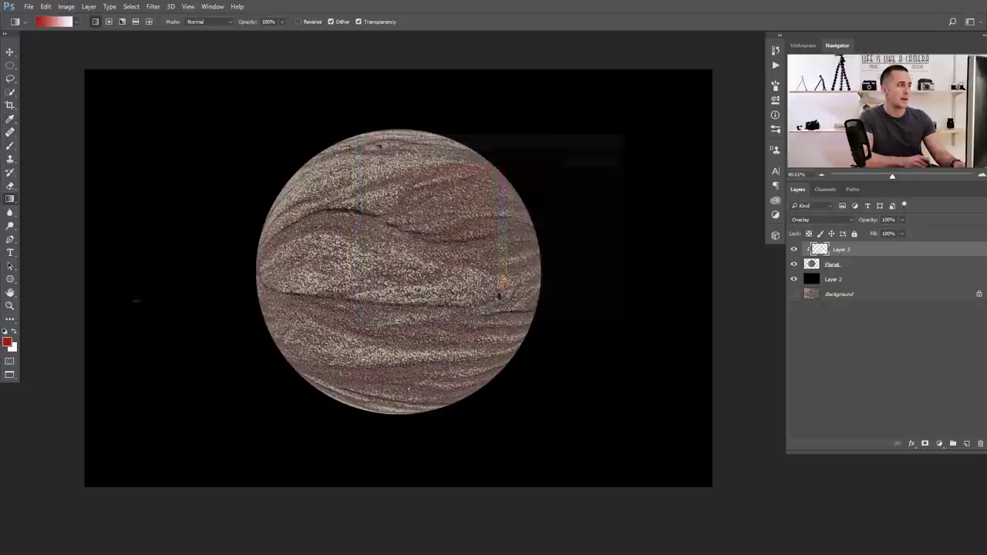
pyautogui.click(12, 348)
pyautogui.click(502, 240)
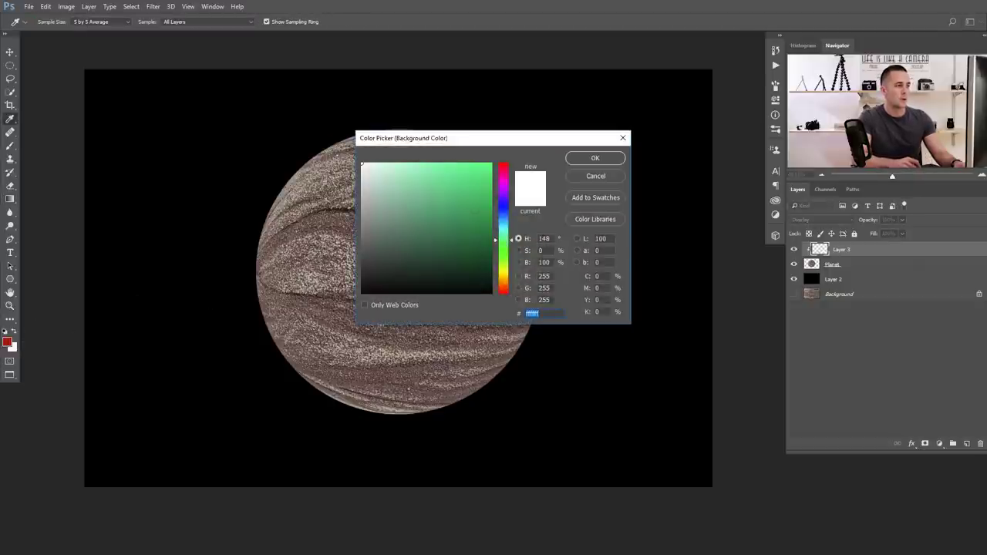
pyautogui.write('1fc23b')
pyautogui.press('Return')
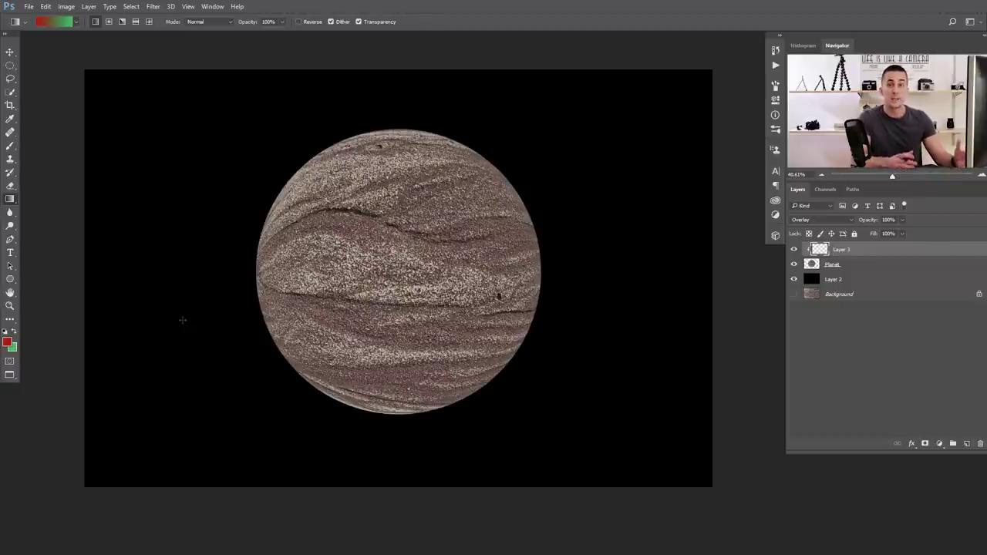
pyautogui.press('d')
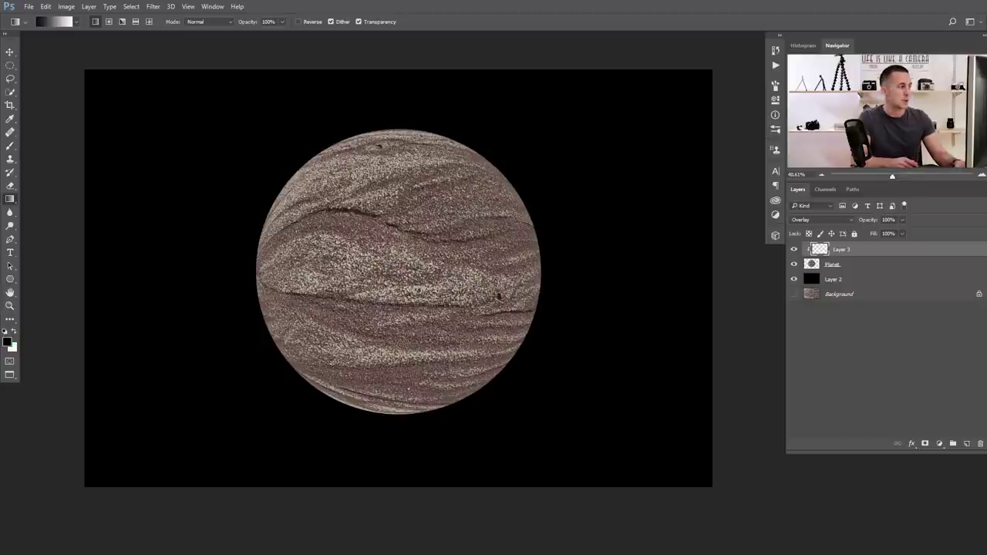
# Draw a Foreground to Background gradient on the clipped layer from the planet's lower-right edge to its upper-left edge.
pyautogui.click(66, 25)
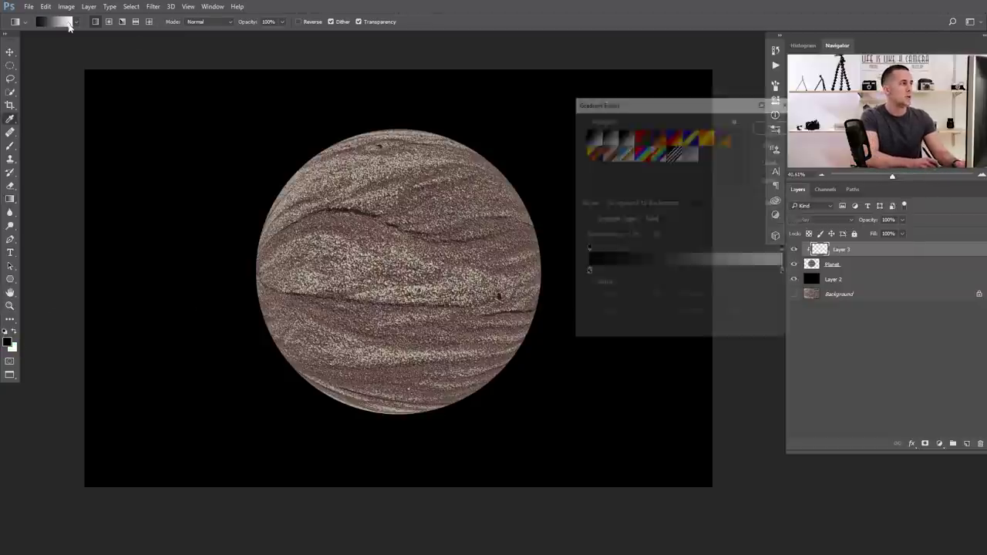
pyautogui.moveTo(631, 112); pyautogui.dragTo(580, 132)
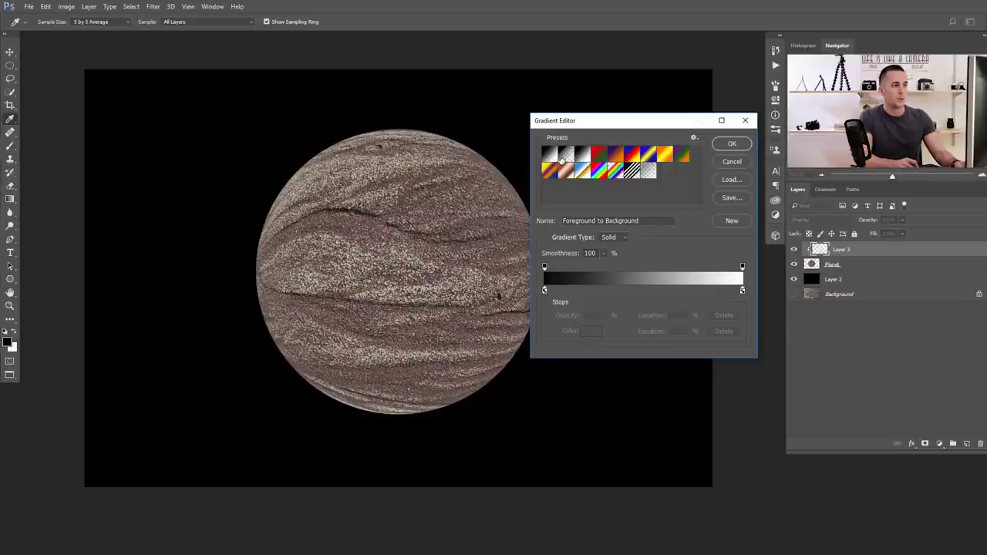
pyautogui.click(730, 143)
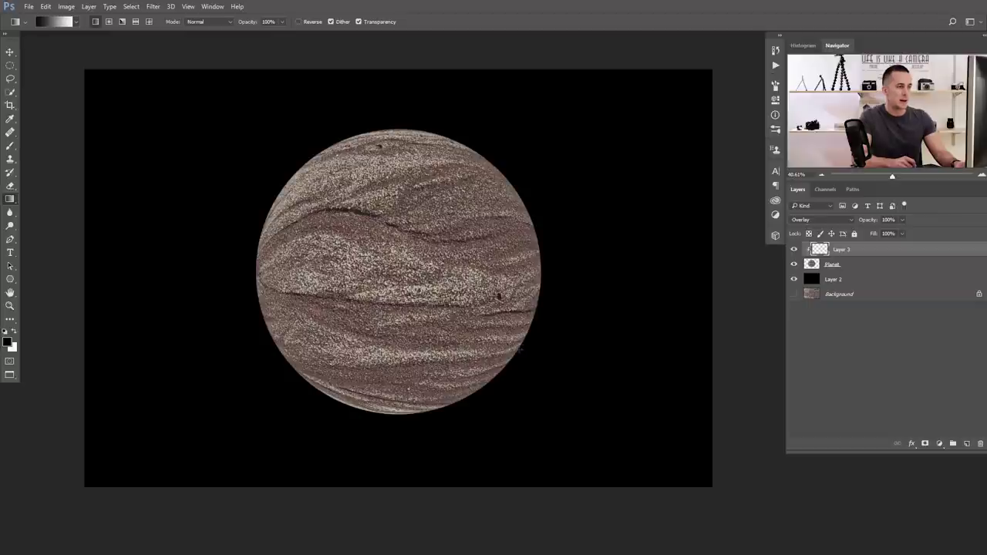
pyautogui.moveTo(515, 348); pyautogui.dragTo(281, 183)
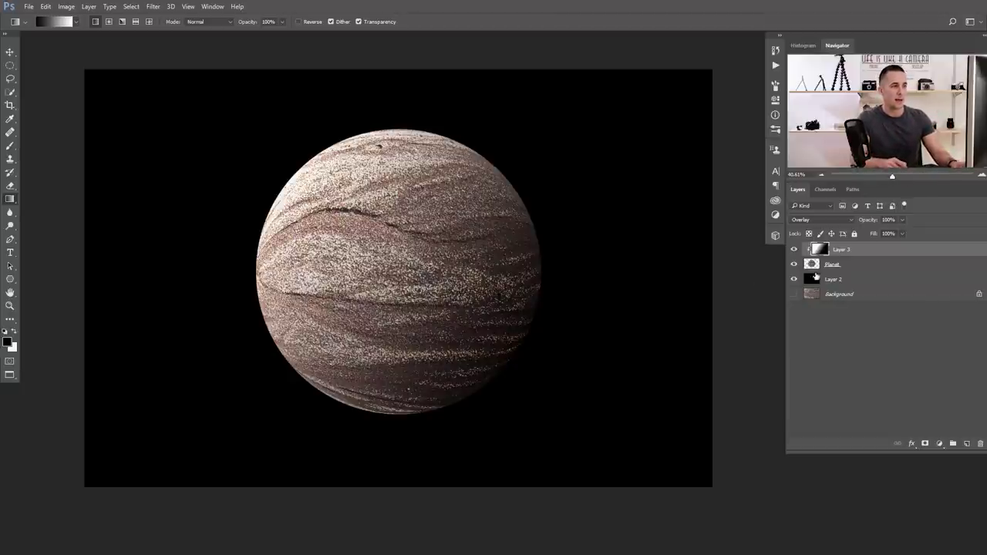
# Reposition the gradient layer over the planet to adjust where the light falls off into shadow.
pyautogui.press('v')
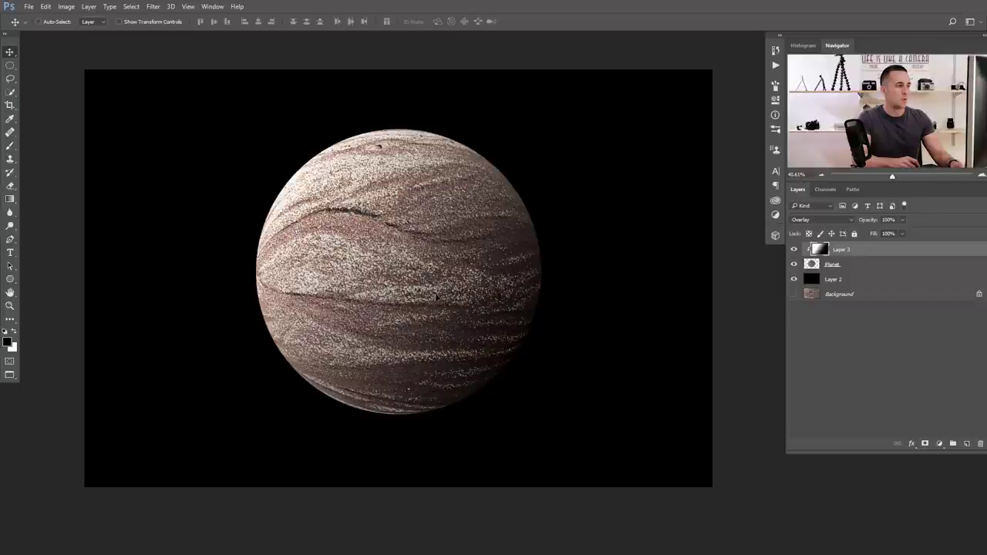
pyautogui.moveTo(448, 266); pyautogui.dragTo(400, 233)
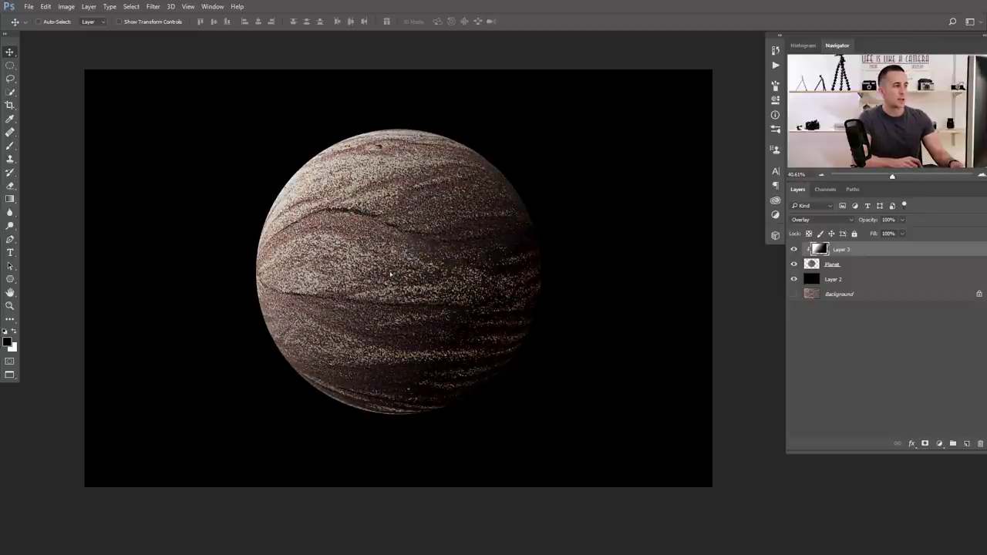
pyautogui.moveTo(390, 275); pyautogui.dragTo(425, 256)
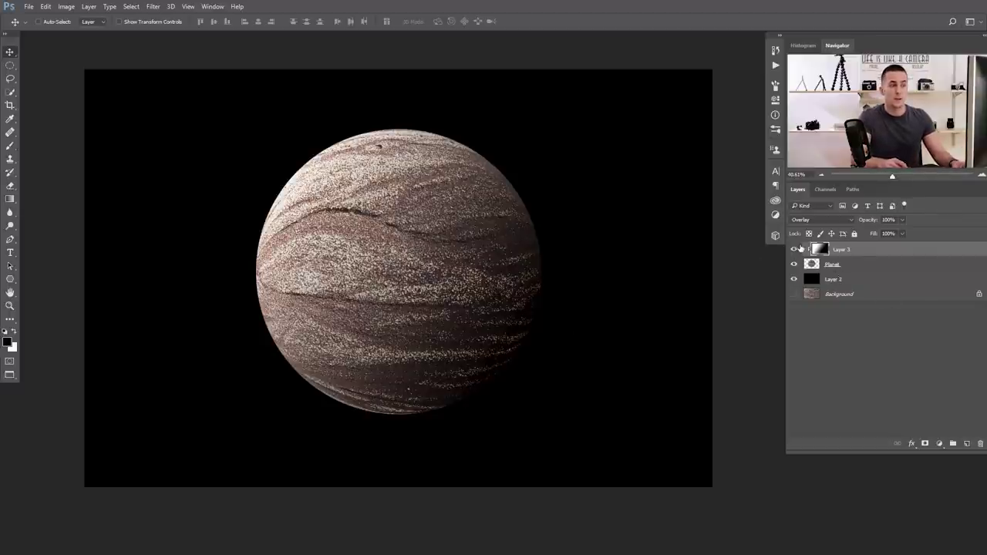
# Hide the gradient layer and add a new empty layer above it, clipped to the planet.
pyautogui.click(794, 249)
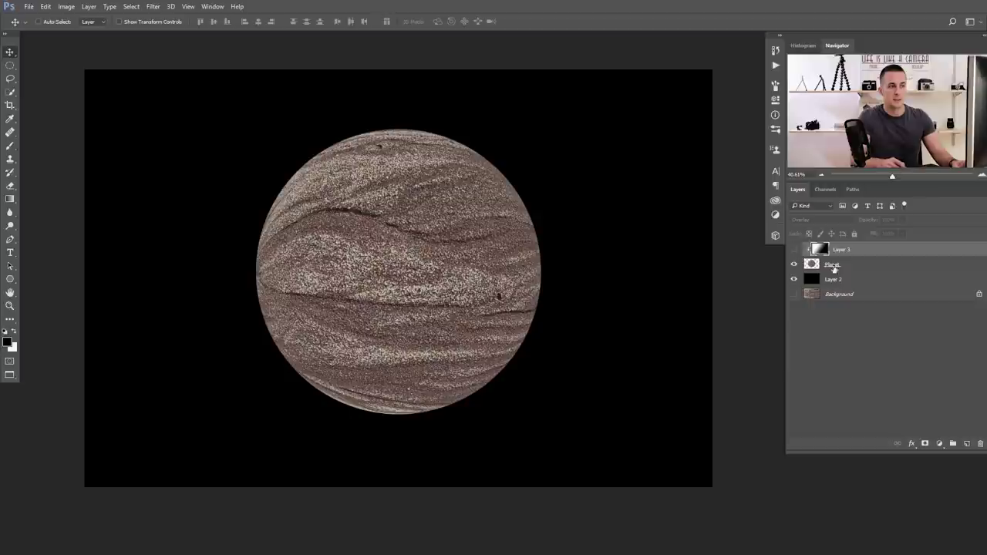
pyautogui.click(968, 444)
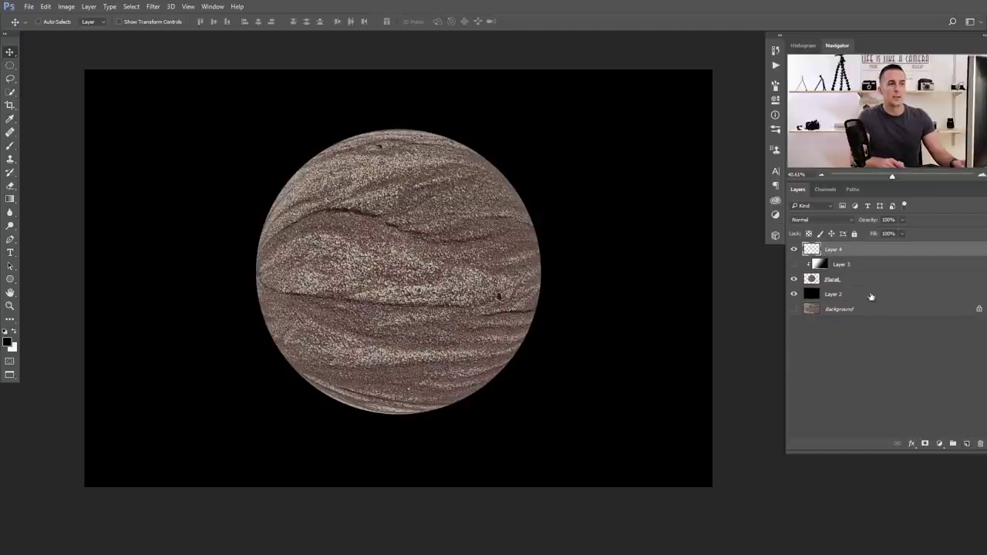
pyautogui.keyDown('alt'); pyautogui.click(832, 257); pyautogui.keyUp('alt')
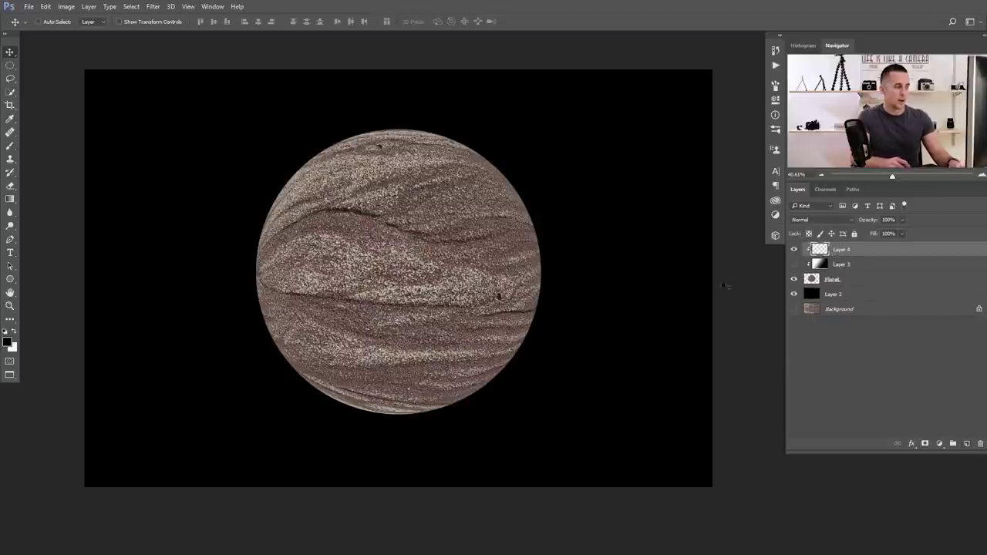
# Paint black shading along the planet's lower-right side on the clipped layer with a soft 600 px brush at 0% hardness and 20% opacity.
pyautogui.press('b')
pyautogui.rightClick(543, 292)
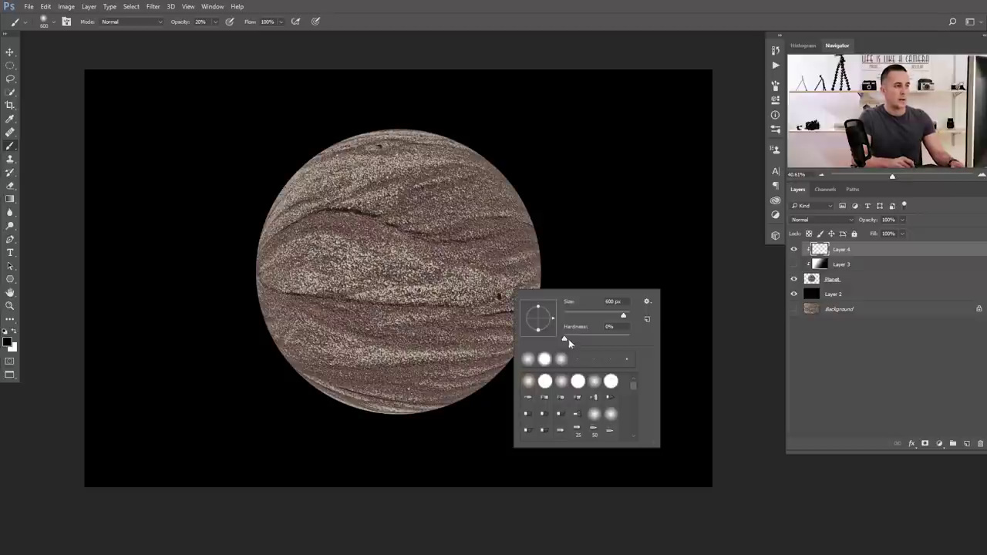
pyautogui.press('Return')
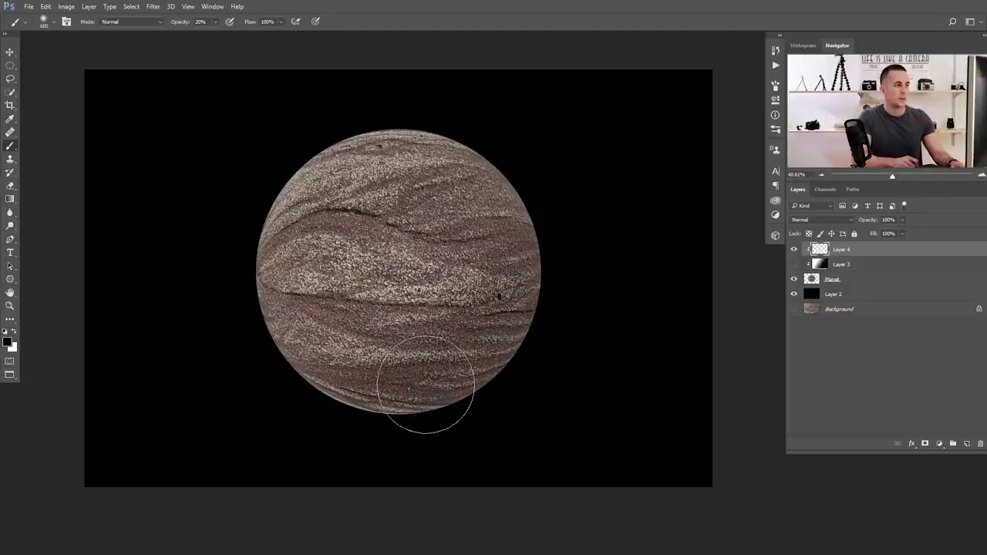
pyautogui.moveTo(425, 384)
pyautogui.mouseDown()
pyautogui.moveTo(564, 229)
pyautogui.moveTo(326, 418)
pyautogui.moveTo(472, 364)
pyautogui.moveTo(558, 246)
pyautogui.moveTo(344, 428)
pyautogui.moveTo(518, 353)
pyautogui.moveTo(504, 390)
pyautogui.moveTo(498, 337)
pyautogui.moveTo(398, 372)
pyautogui.moveTo(442, 324)
pyautogui.moveTo(401, 361)
pyautogui.moveTo(469, 318)
pyautogui.moveTo(461, 409)
pyautogui.mouseUp()
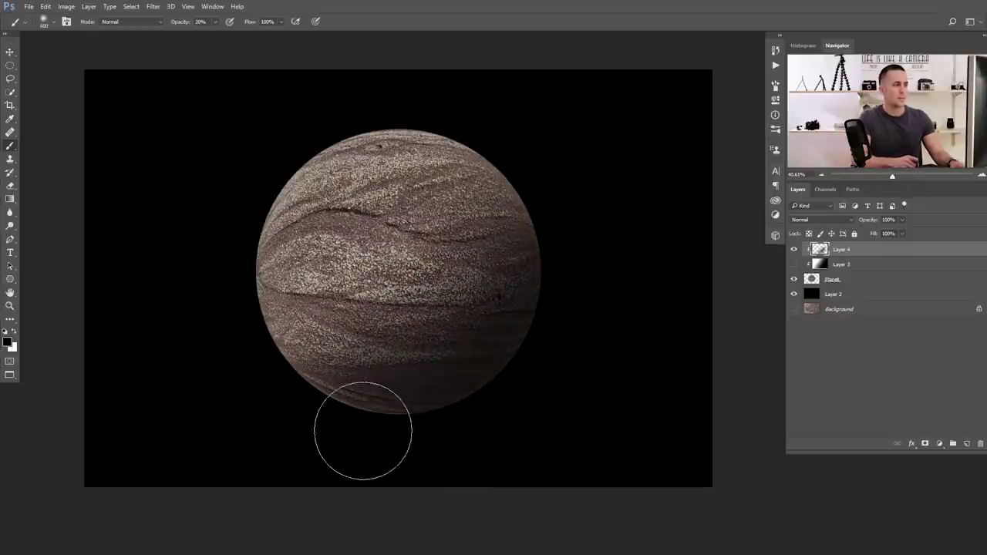
pyautogui.moveTo(604, 233); pyautogui.dragTo(516, 366)
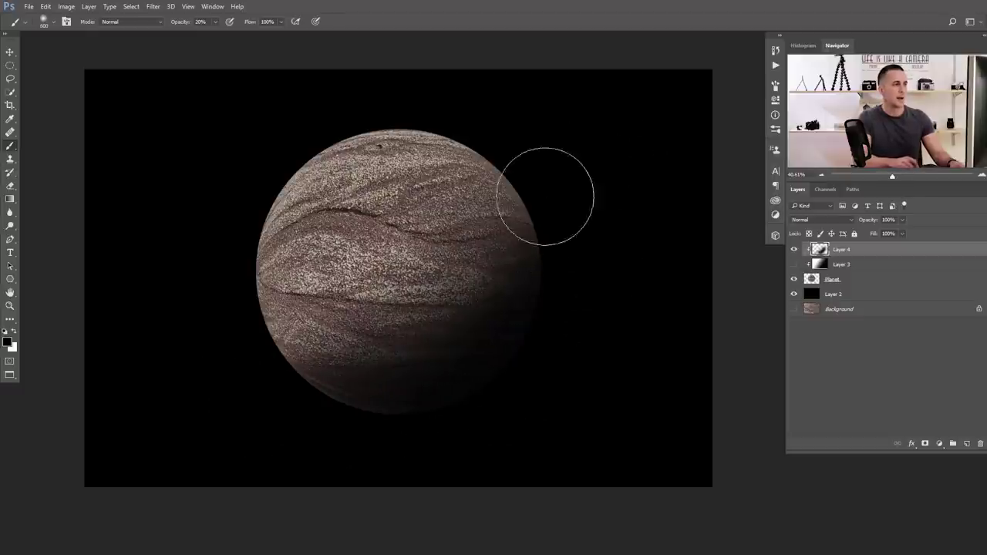
# Add a Curves adjustment clipped to the planet and raise the midtones to an output of 156.
pyautogui.click(938, 444)
pyautogui.click(914, 280)
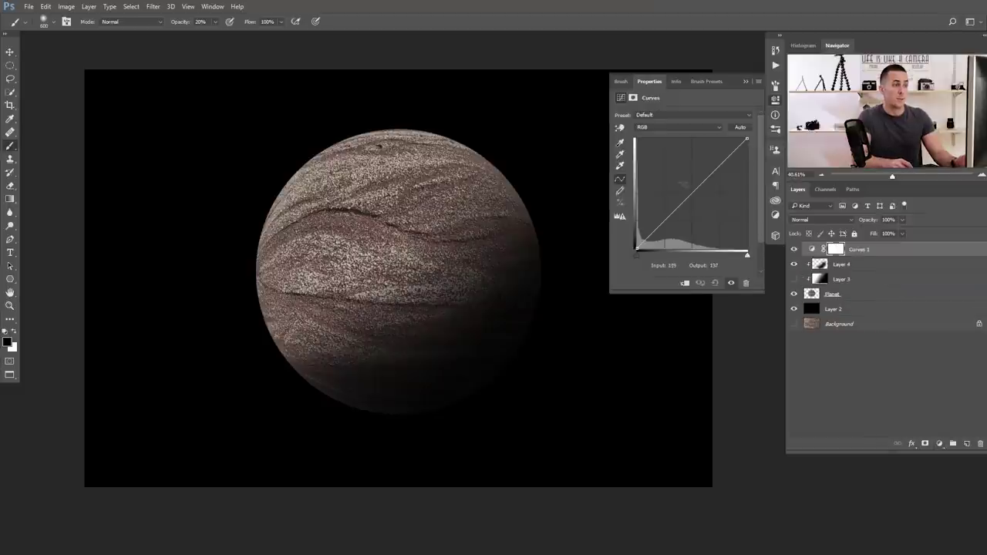
pyautogui.moveTo(683, 203); pyautogui.dragTo(683, 181)
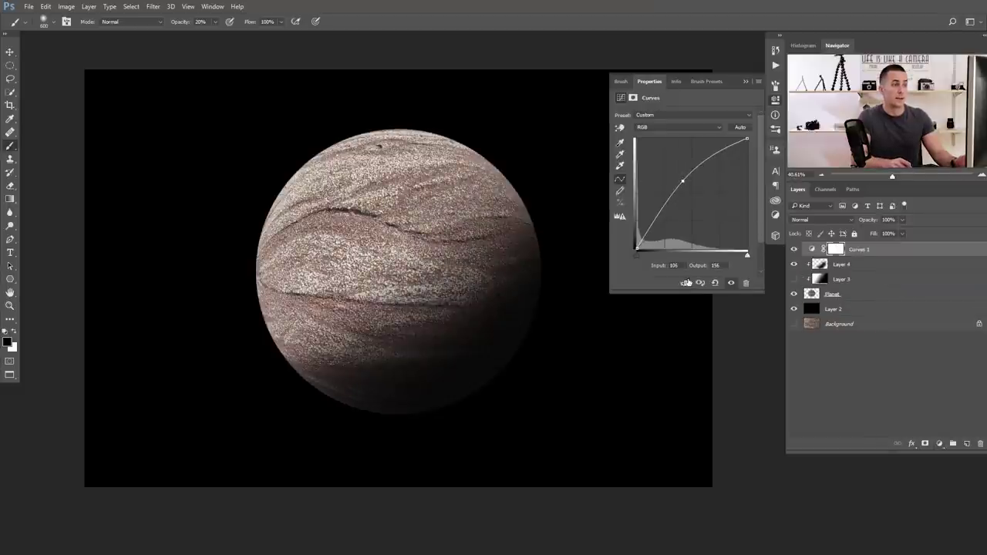
pyautogui.click(745, 81)
# Invert the Curves mask to black and paint white on it over the planet's upper-left area to brighten the lit side.
pyautogui.hotkey('ctrl', 'i')
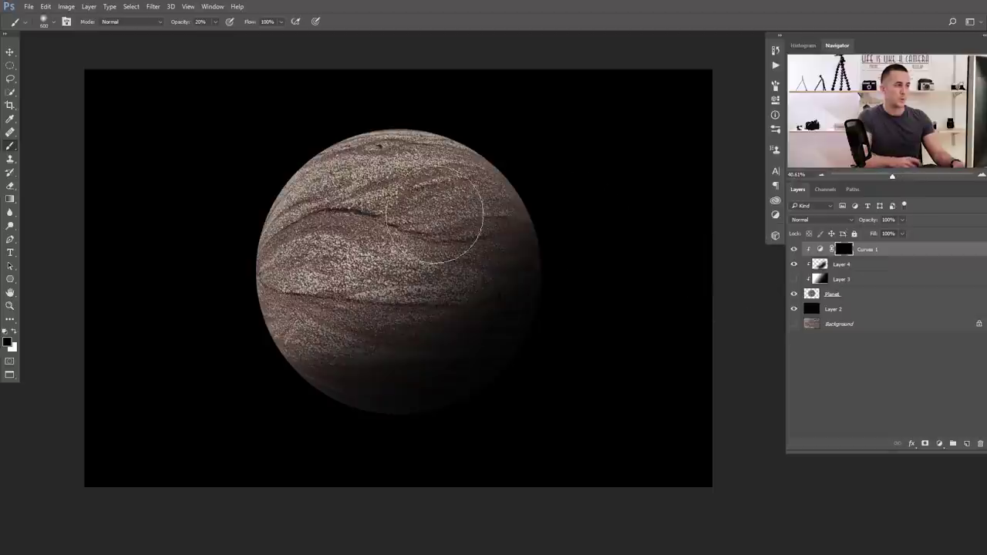
pyautogui.press('x')
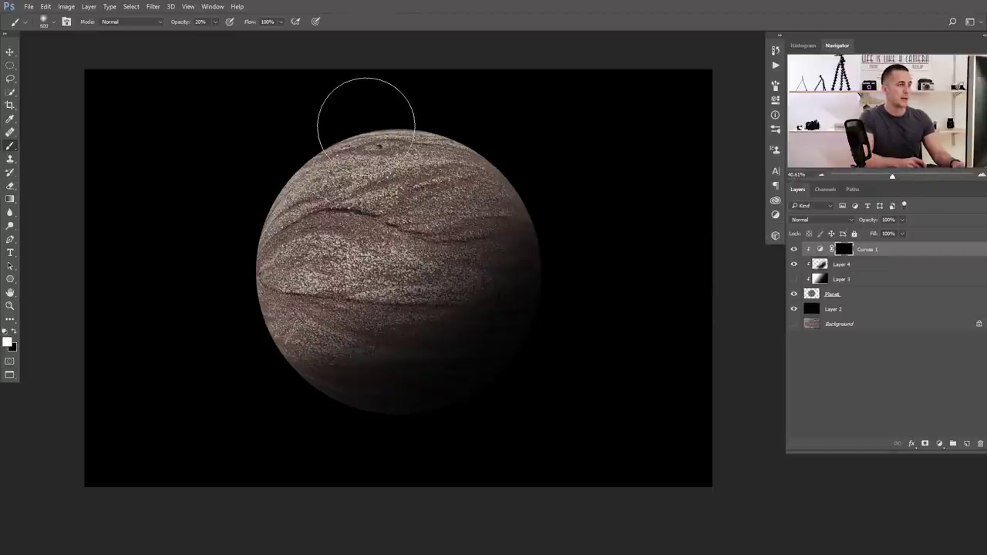
pyautogui.moveTo(367, 126)
pyautogui.mouseDown()
pyautogui.moveTo(325, 143)
pyautogui.moveTo(226, 299)
pyautogui.moveTo(385, 120)
pyautogui.moveTo(344, 135)
pyautogui.moveTo(257, 210)
pyautogui.moveTo(365, 115)
pyautogui.moveTo(229, 253)
pyautogui.moveTo(384, 107)
pyautogui.moveTo(220, 303)
pyautogui.moveTo(417, 135)
pyautogui.moveTo(345, 155)
pyautogui.mouseUp()
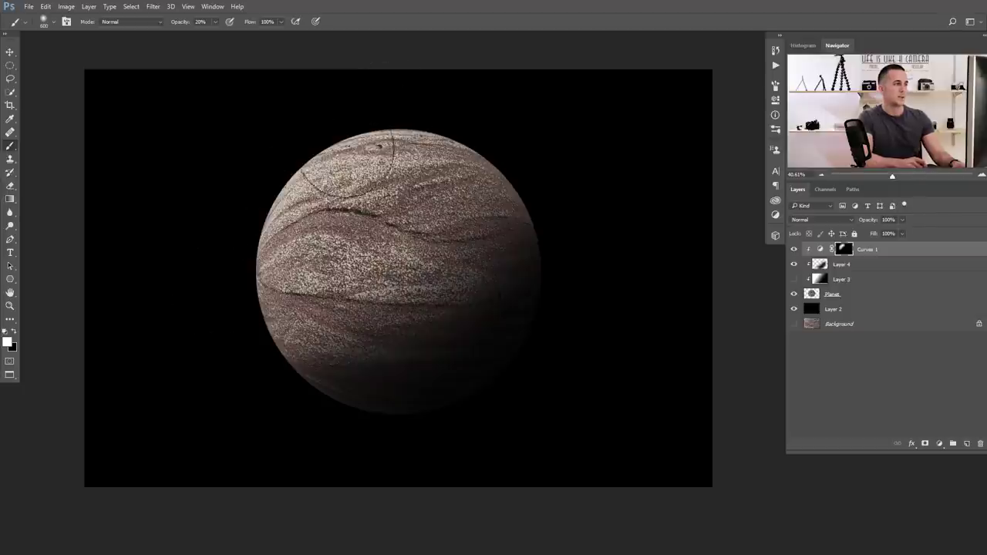
# Group the planet layer with its clipped shading layers and shift the group slightly downward on the canvas.
pyautogui.keyDown('shift'); pyautogui.click(821, 295); pyautogui.keyUp('shift')
pyautogui.hotkey('ctrl', 'g')
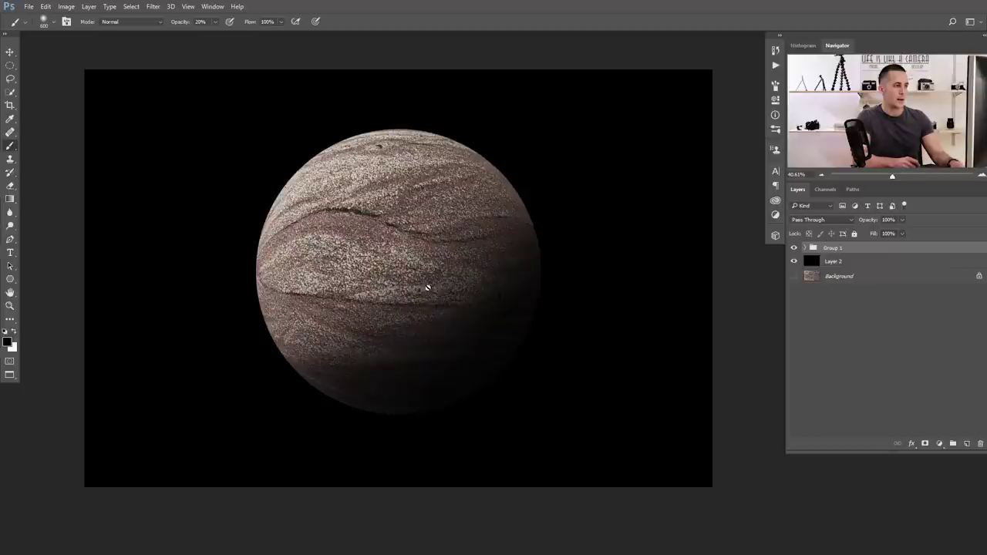
pyautogui.press('v')
pyautogui.moveTo(432, 292)
pyautogui.mouseDown()
pyautogui.moveTo(475, 283)
pyautogui.moveTo(435, 302)
pyautogui.mouseUp()
# Scale the planet group down to about 63% and move it slightly above the canvas centre.
pyautogui.hotkey('ctrl', 't')
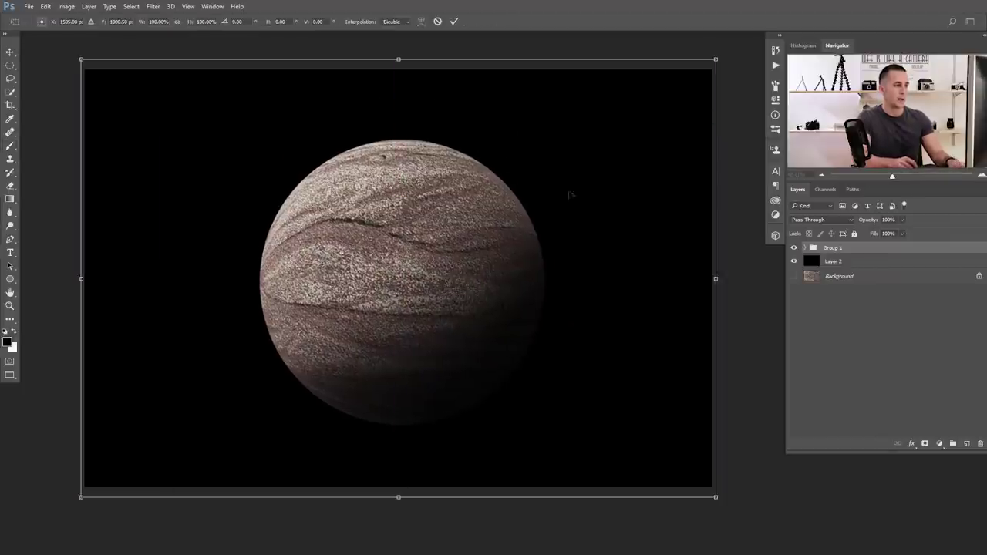
pyautogui.moveTo(715, 60); pyautogui.dragTo(598, 141)
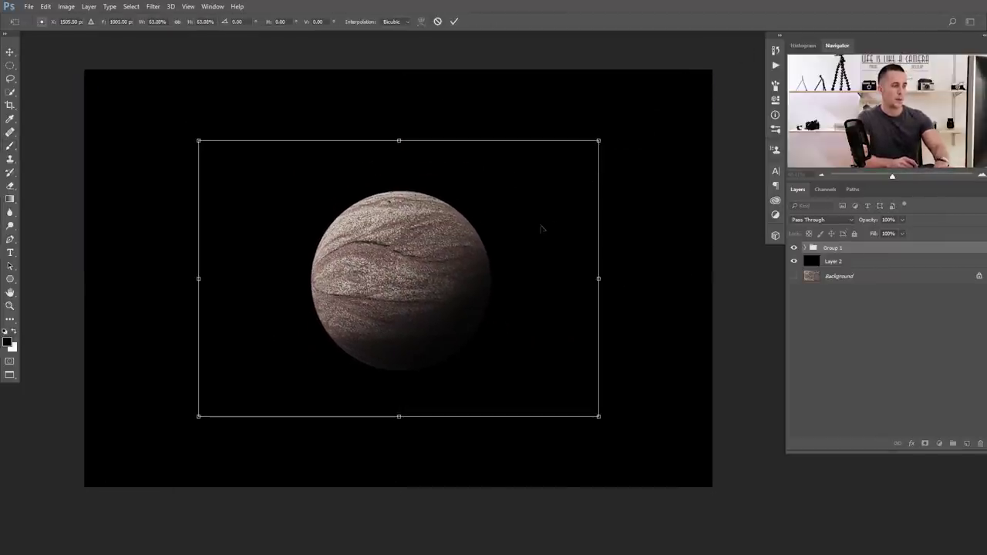
pyautogui.press('Return')
pyautogui.moveTo(389, 312); pyautogui.dragTo(389, 279)
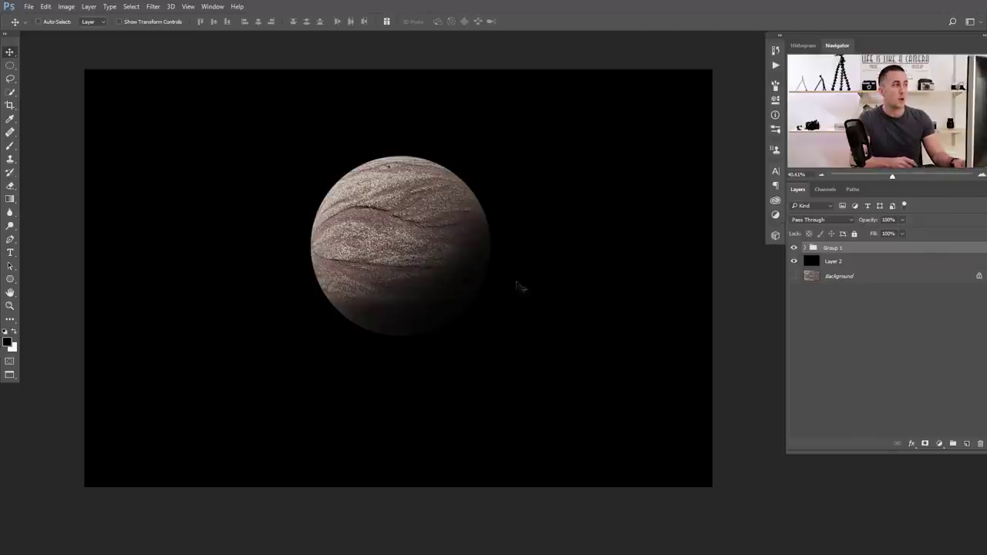
# Look through the open texture images and switch to the blue cracked-rock photo.
pyautogui.hotkey('ctrl', 'Tab')
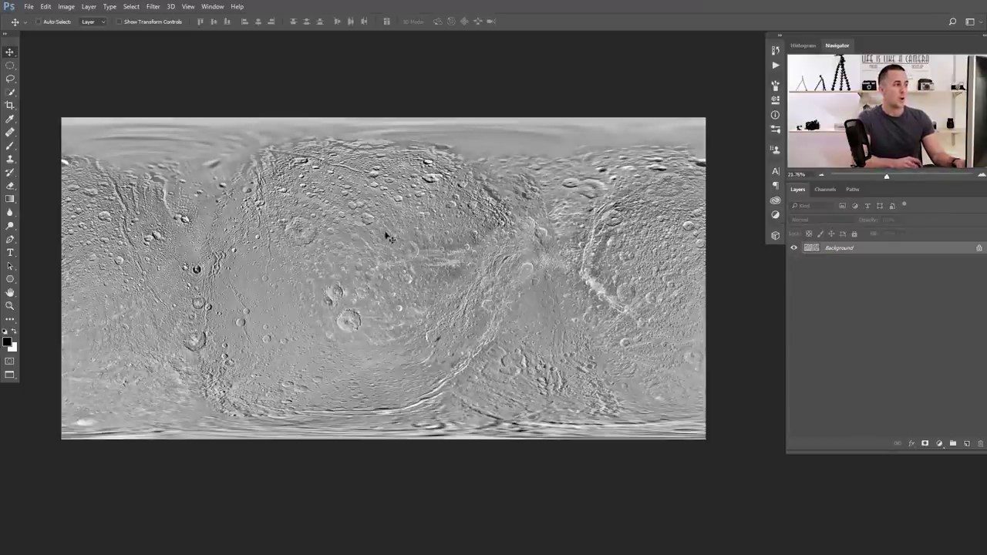
pyautogui.hotkey('ctrl', 'Tab')
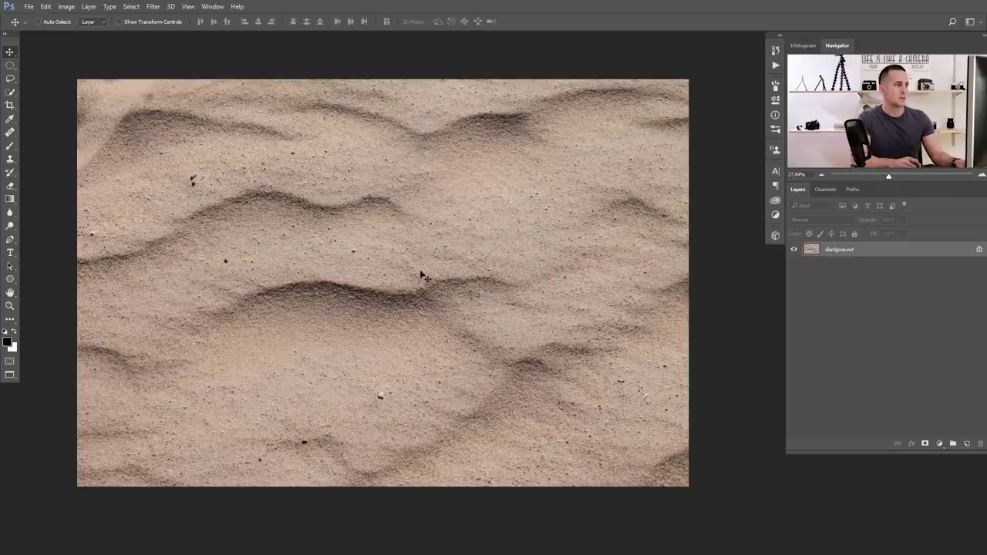
pyautogui.hotkey('ctrl', 'Tab')
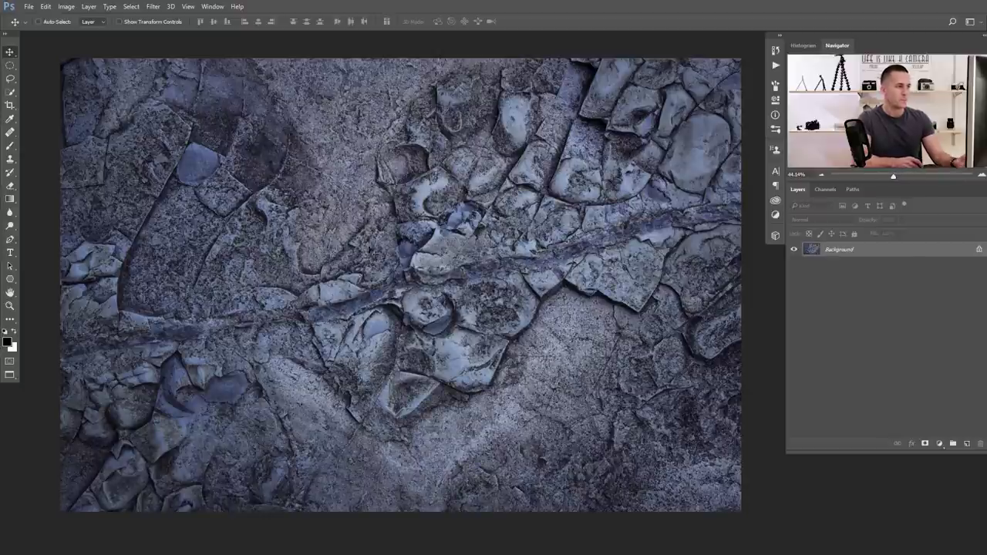
pyautogui.hotkey('ctrl', 'shift', 'Tab')
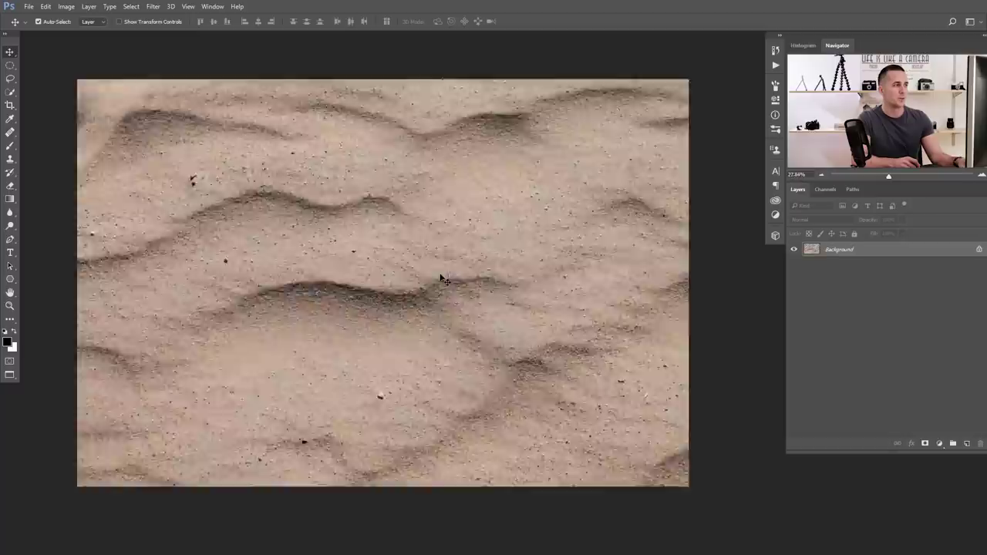
pyautogui.hotkey('ctrl', 'Tab')
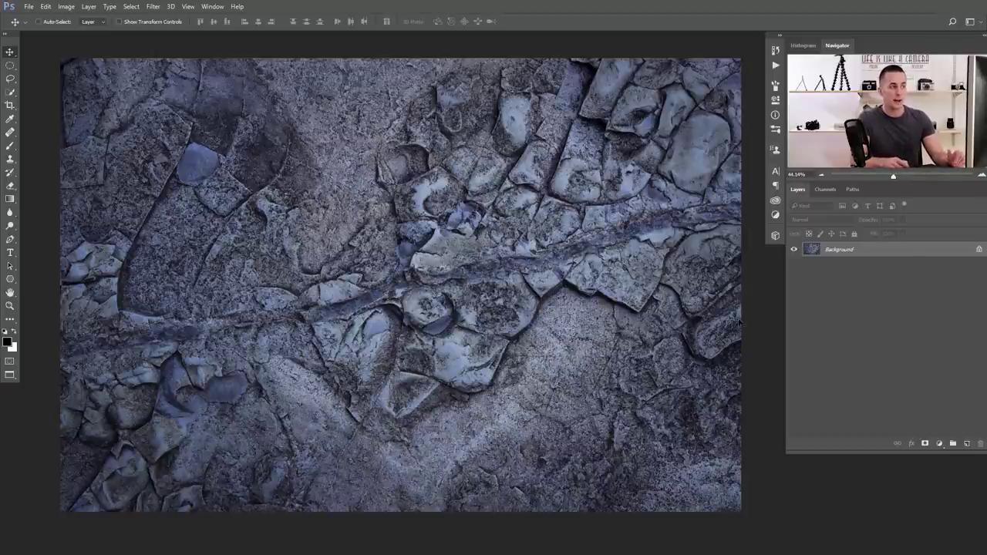
# Draw a large circular selection around the middle of the rock texture with the Elliptical Marquee tool.
pyautogui.press('m')
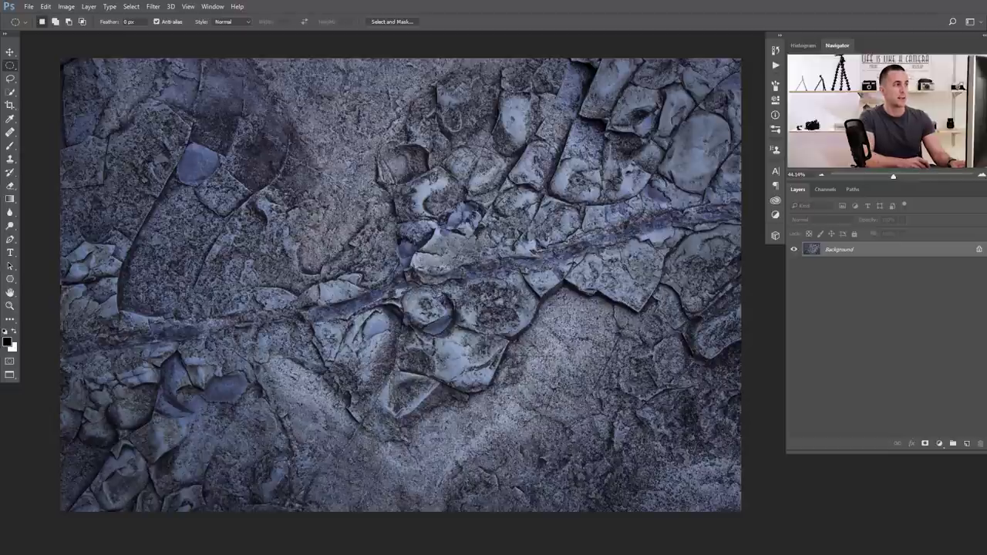
pyautogui.moveTo(619, 377); pyautogui.dragTo(633, 408)
pyautogui.rightClick(11, 67)
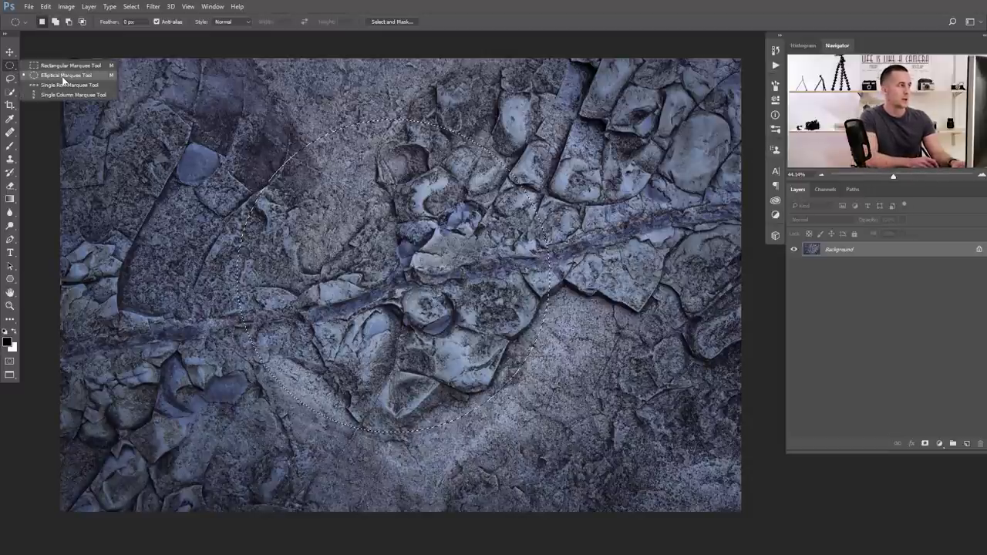
pyautogui.click(66, 76)
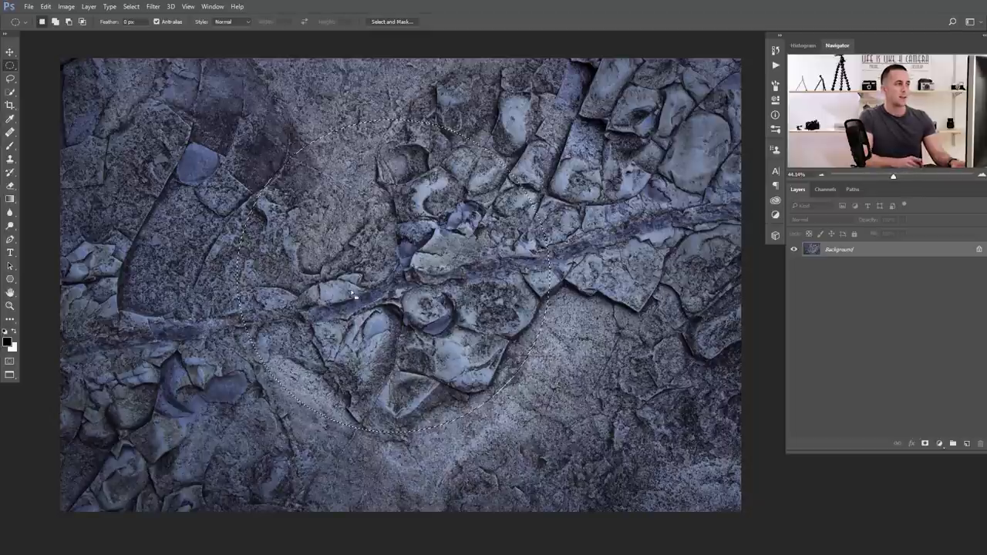
# Apply the Spherize filter to the circular selection, then copy it onto its own layer and hide the background.
pyautogui.click(153, 6)
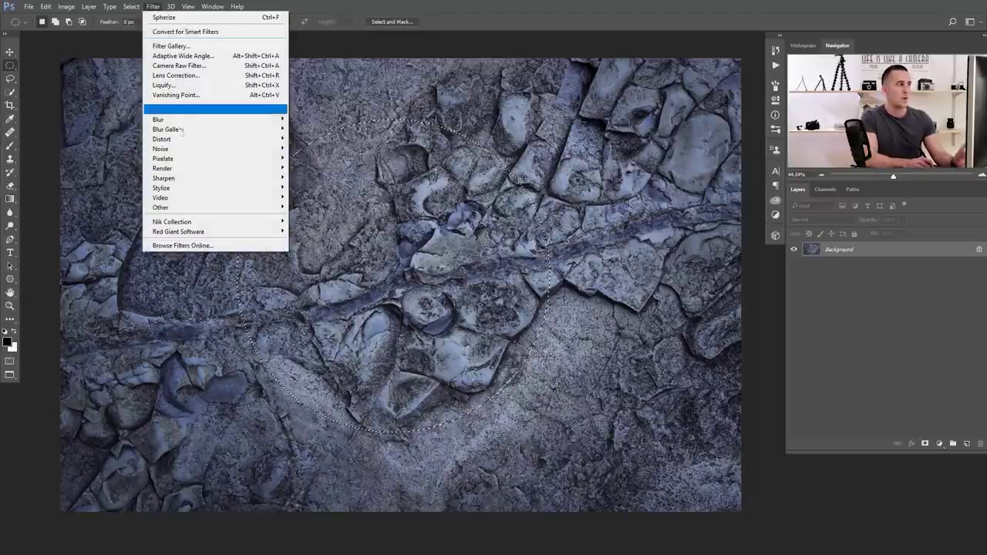
pyautogui.moveTo(181, 140)
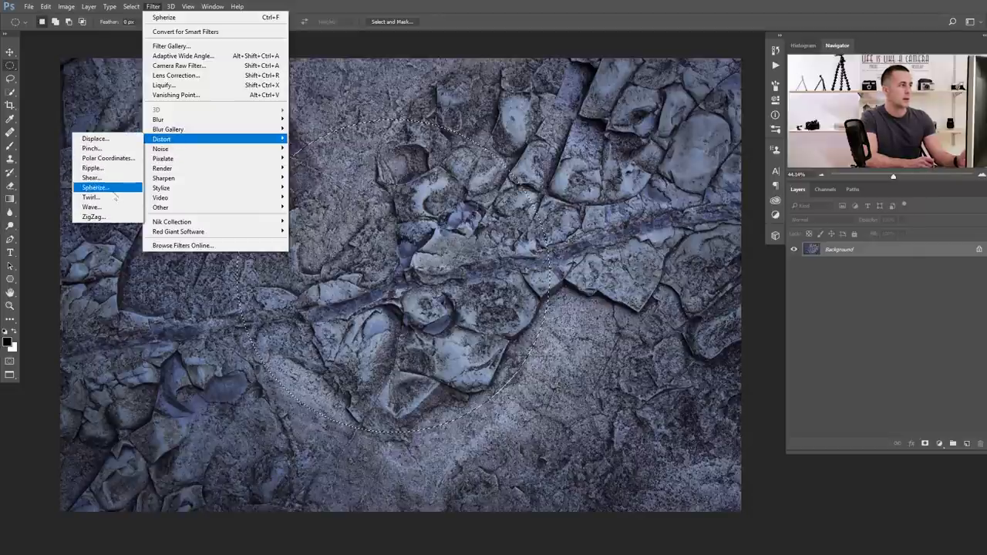
pyautogui.click(115, 194)
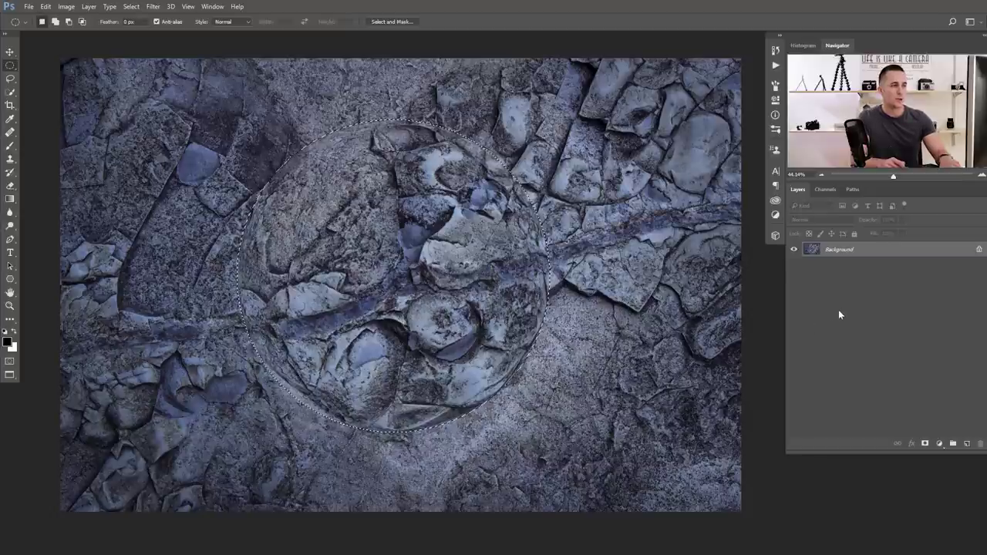
pyautogui.hotkey('ctrl', 'j')
pyautogui.click(795, 265)
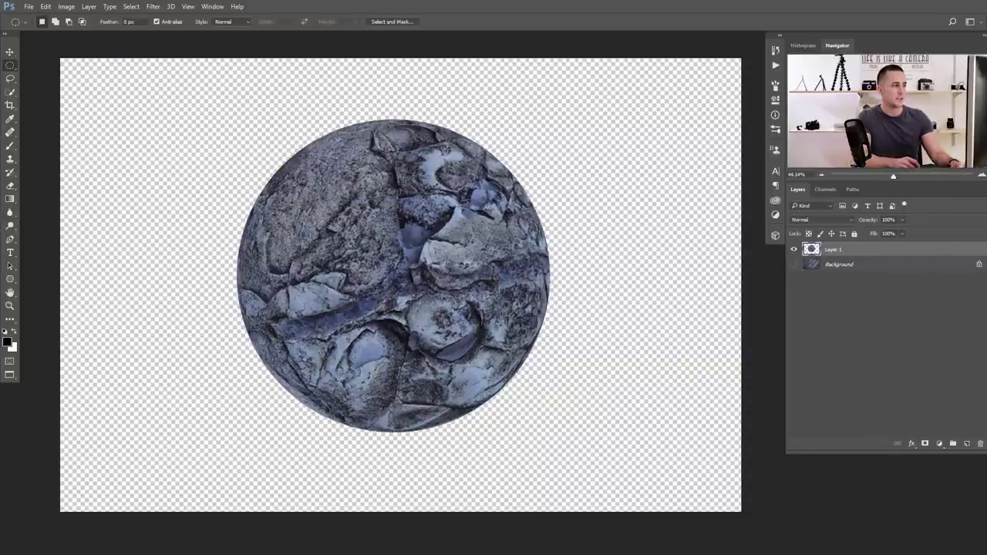
# Add a black-filled layer beneath the rock planet and reselect the planet layer.
pyautogui.press('v')
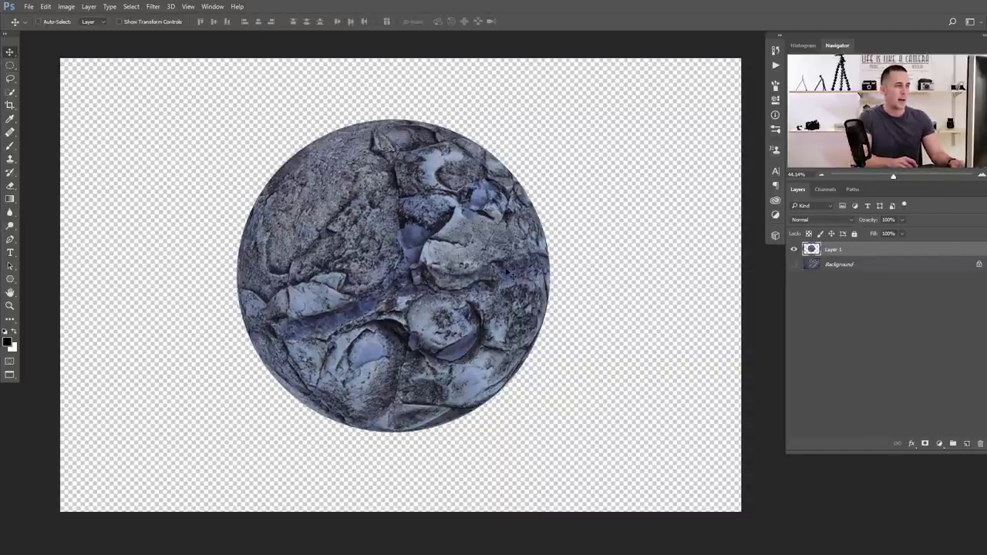
pyautogui.keyDown('ctrl'); pyautogui.click(968, 444); pyautogui.keyUp('ctrl')
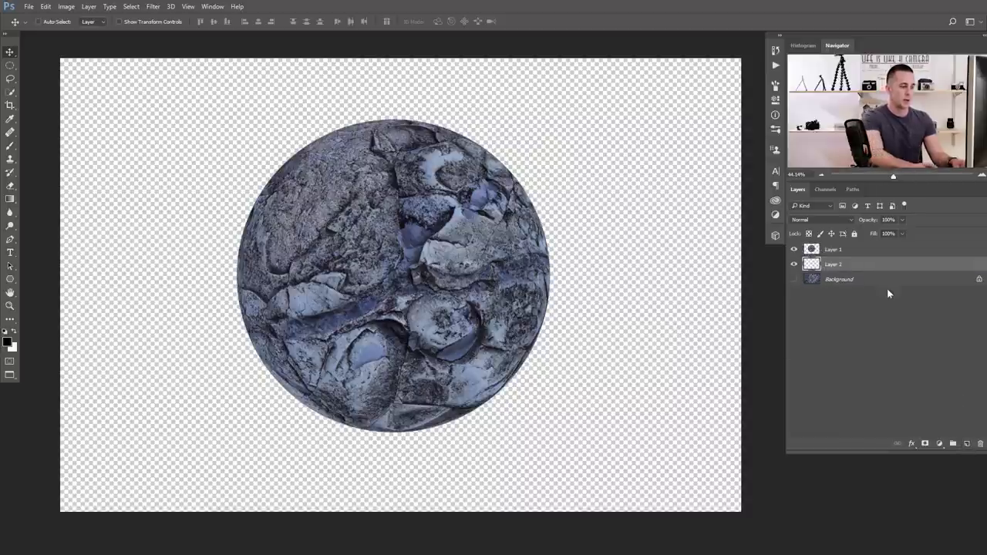
pyautogui.hotkey('alt', 'BackSpace')
pyautogui.click(856, 251)
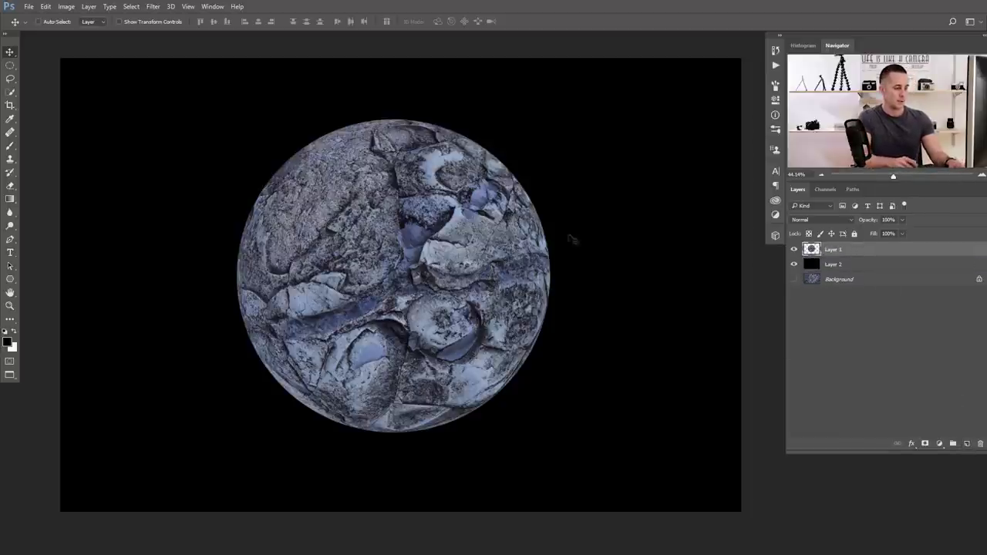
# Try rotating the rock planet layer with Free Transform.
pyautogui.hotkey('ctrl', 't')
pyautogui.moveTo(549, 121); pyautogui.dragTo(563, 171)
pyautogui.press('Return')
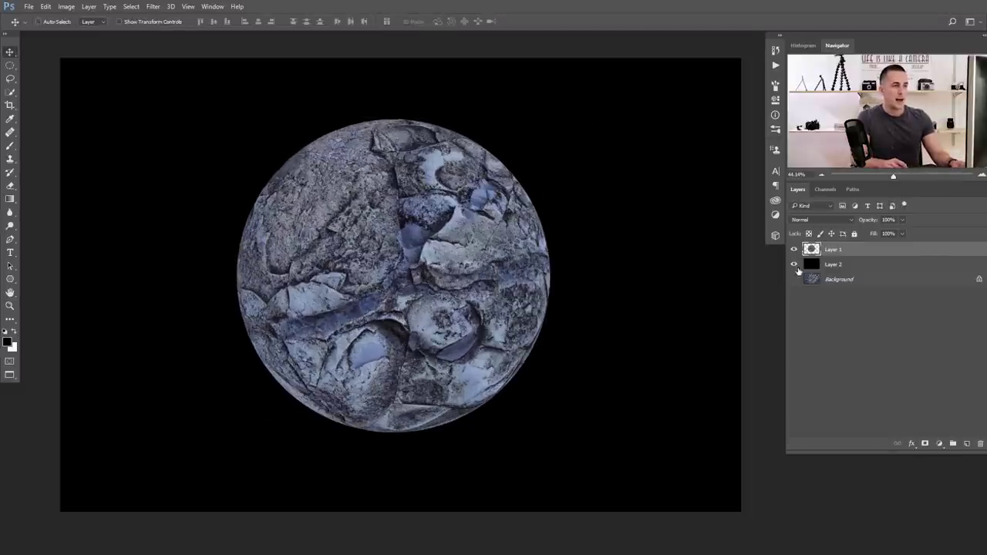
# Load the rock planet's outline as a selection and delete the planet and black layers.
pyautogui.keyDown('ctrl'); pyautogui.click(811, 252); pyautogui.keyUp('ctrl')
pyautogui.press('Delete')
pyautogui.press('Delete')
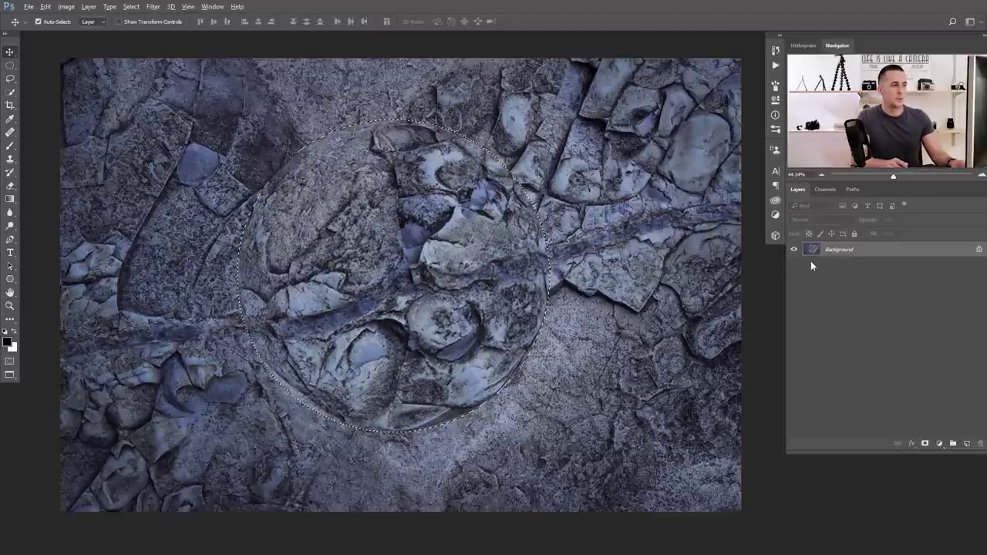
# Return to the undistorted rock image without a selection and duplicate it onto a new layer.
pyautogui.hotkey('ctrl', 'd')
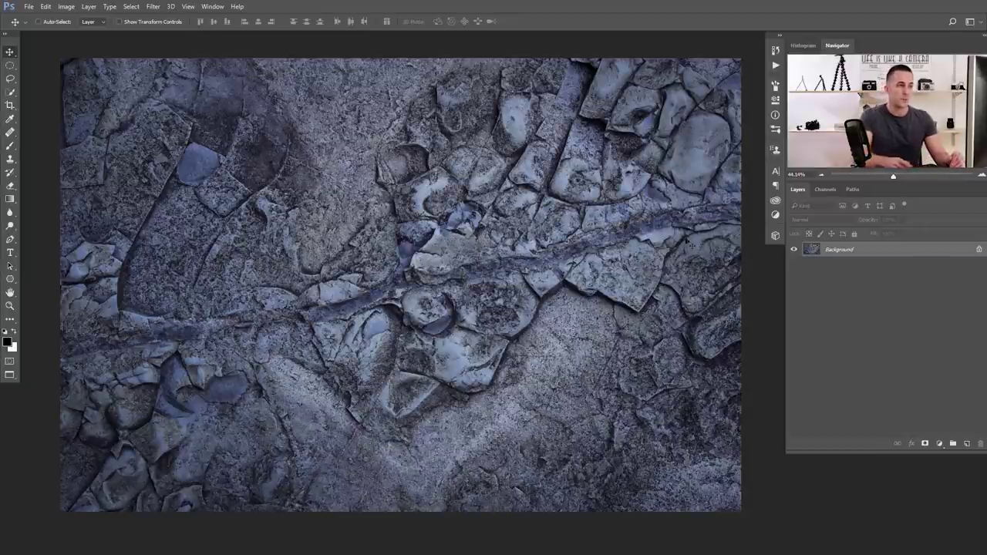
pyautogui.hotkey('ctrl', 'j')
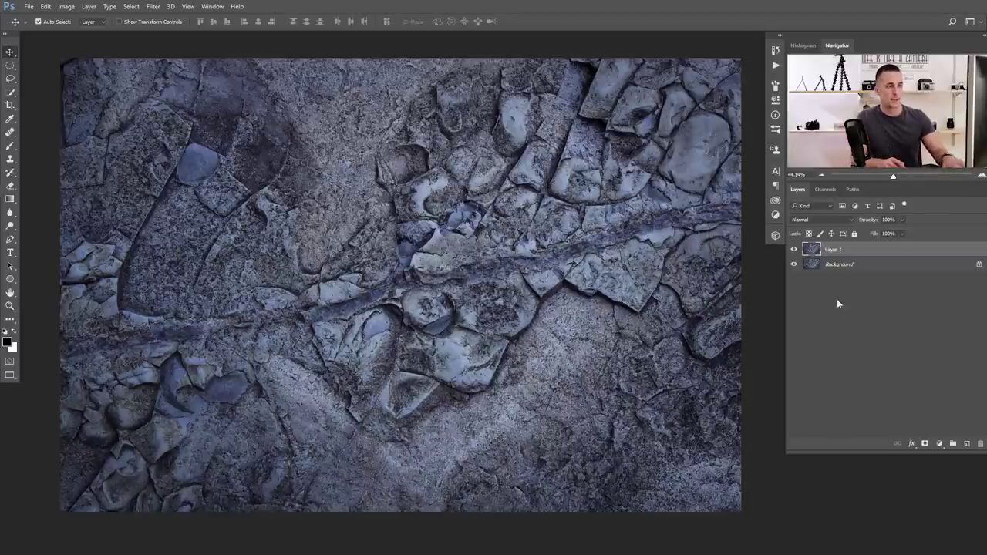
# Add a black-filled layer between the rock duplicate and the Background, and reselect the rock duplicate.
pyautogui.click(812, 263)
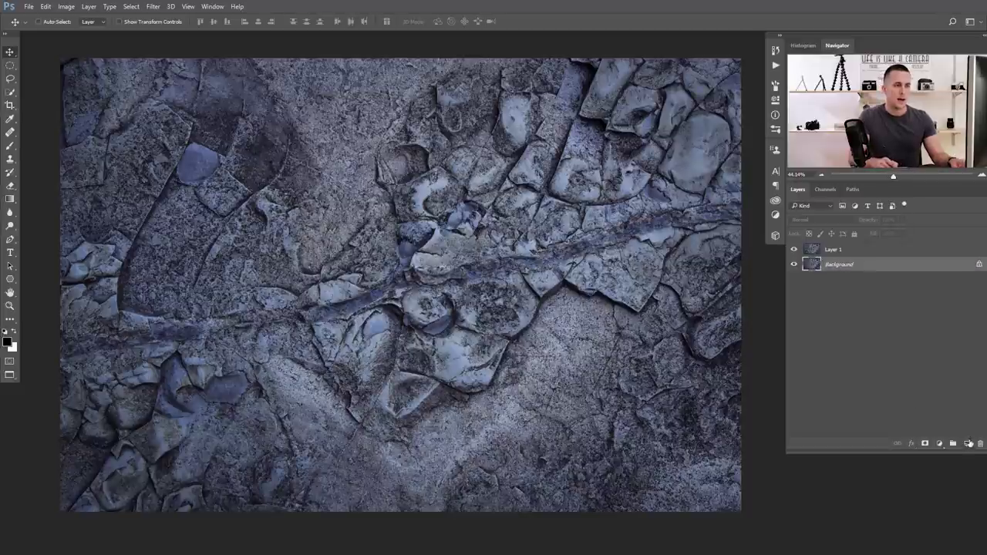
pyautogui.click(967, 444)
pyautogui.hotkey('alt', 'BackSpace')
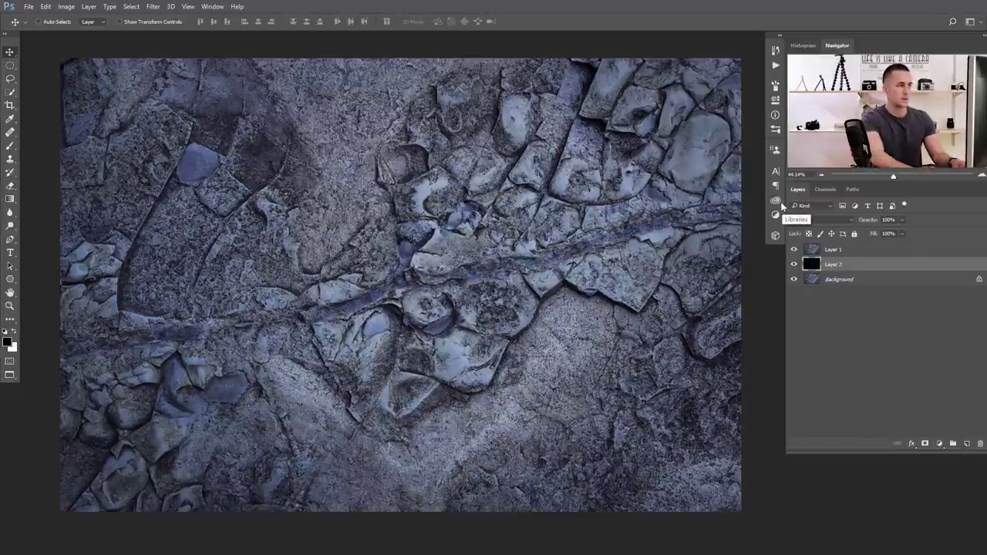
pyautogui.click(794, 250)
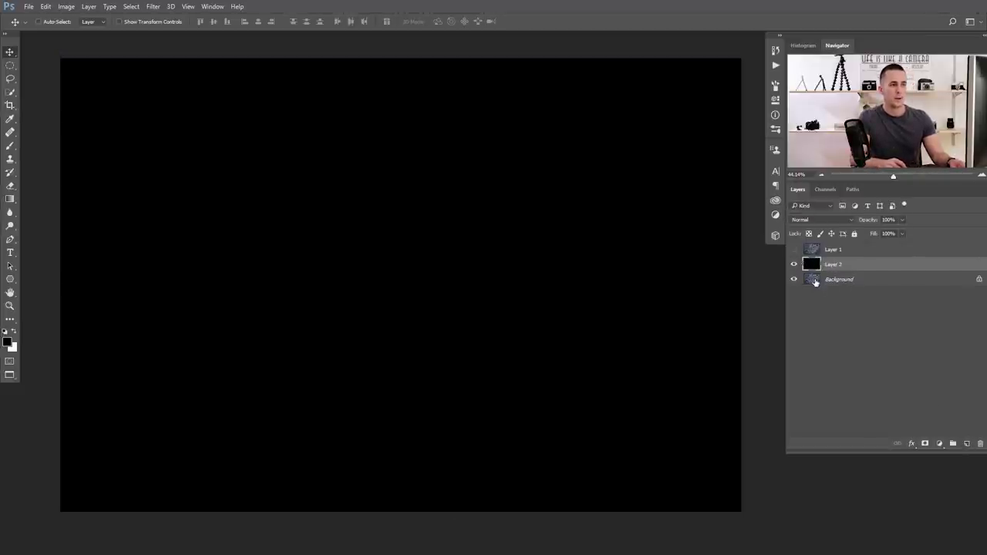
pyautogui.click(794, 249)
pyautogui.click(815, 251)
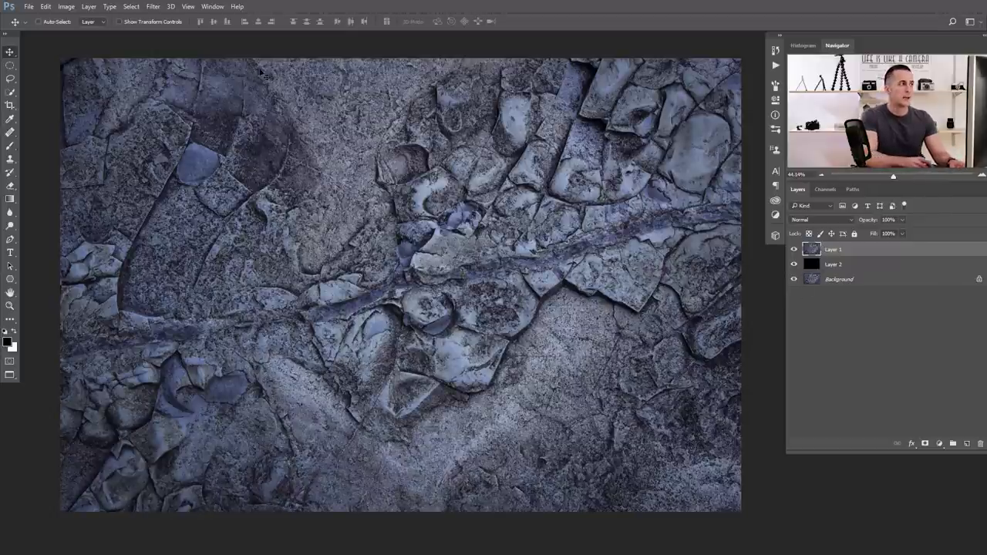
# Convert the rock layer into a 3D mesh with the Sphere preset, without switching to the 3D workspace.
pyautogui.click(172, 7)
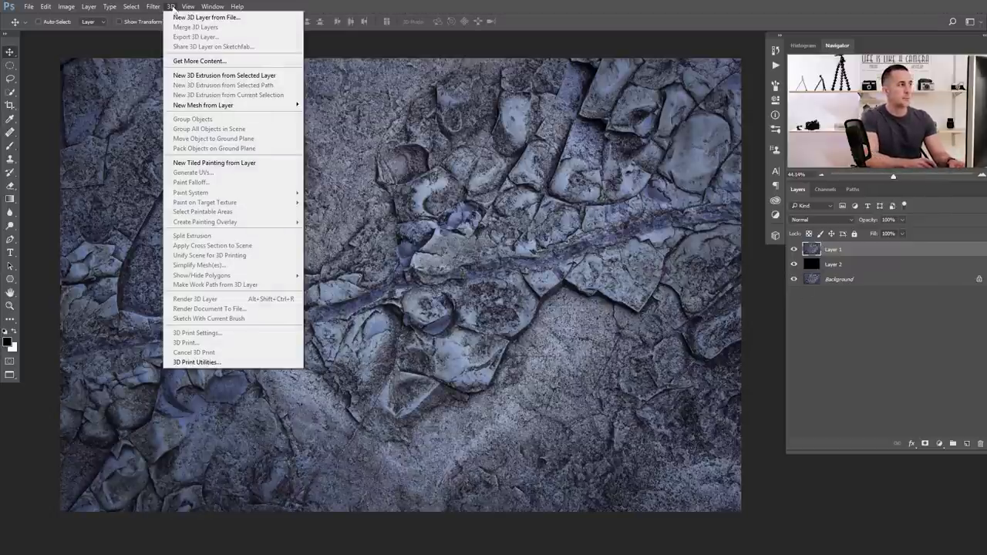
pyautogui.moveTo(198, 106)
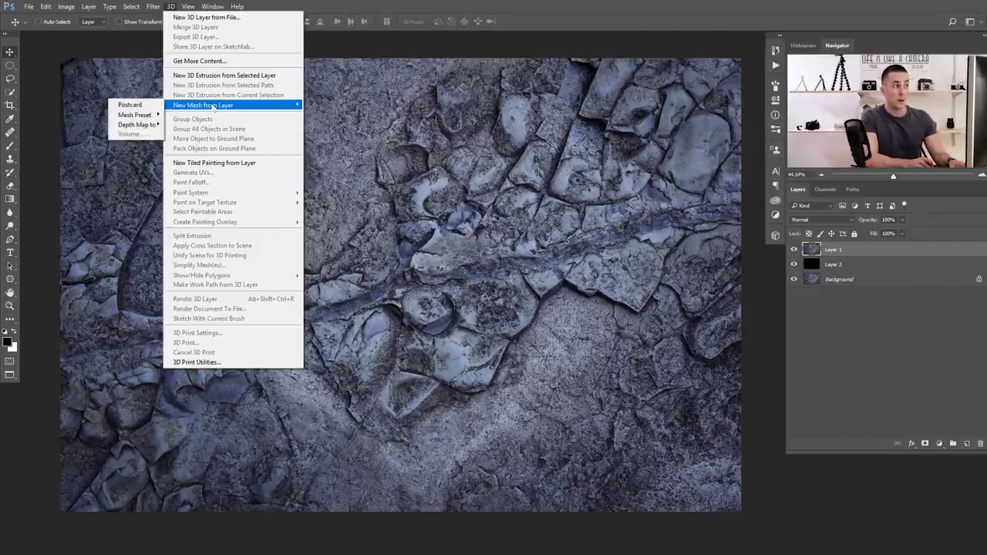
pyautogui.moveTo(146, 120)
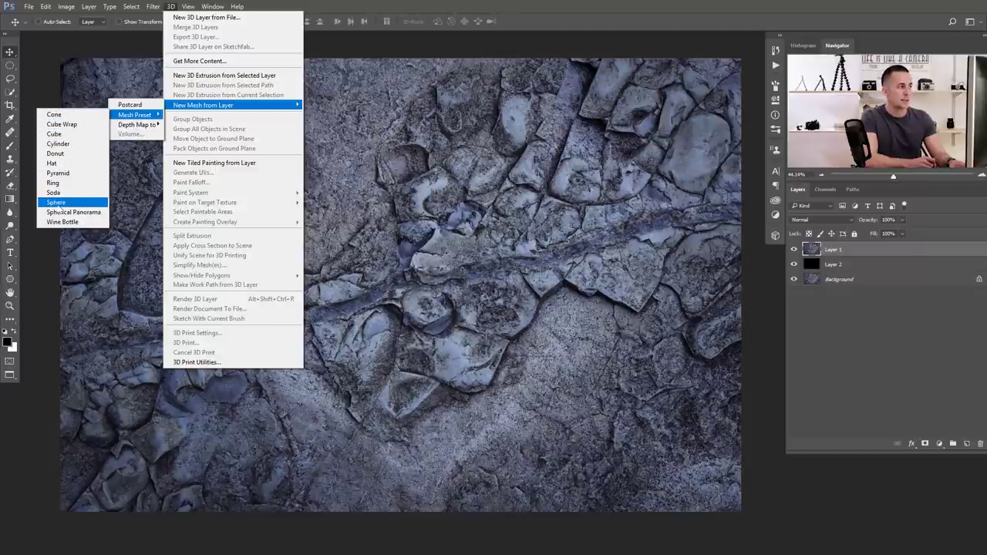
pyautogui.click(60, 204)
pyautogui.moveTo(492, 184); pyautogui.dragTo(478, 181)
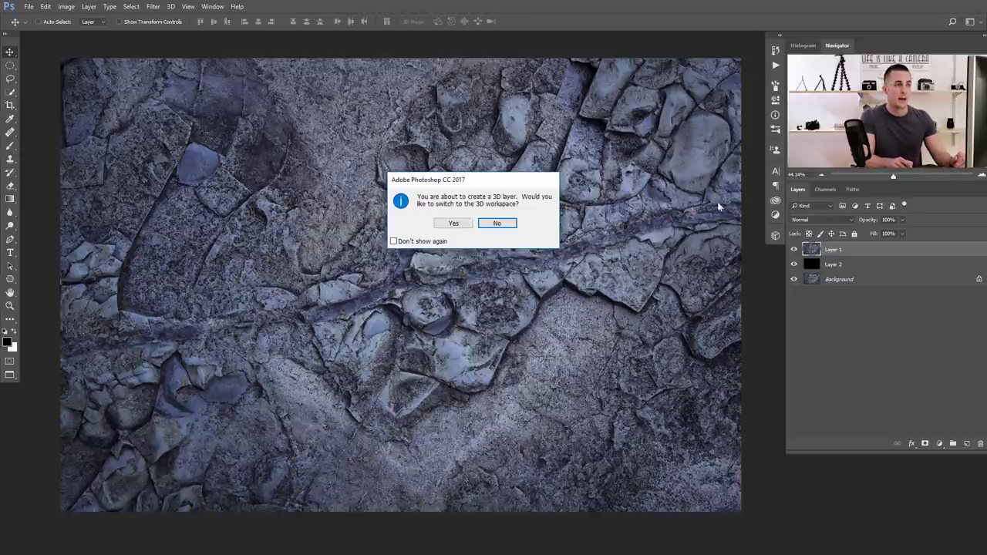
pyautogui.click(498, 223)
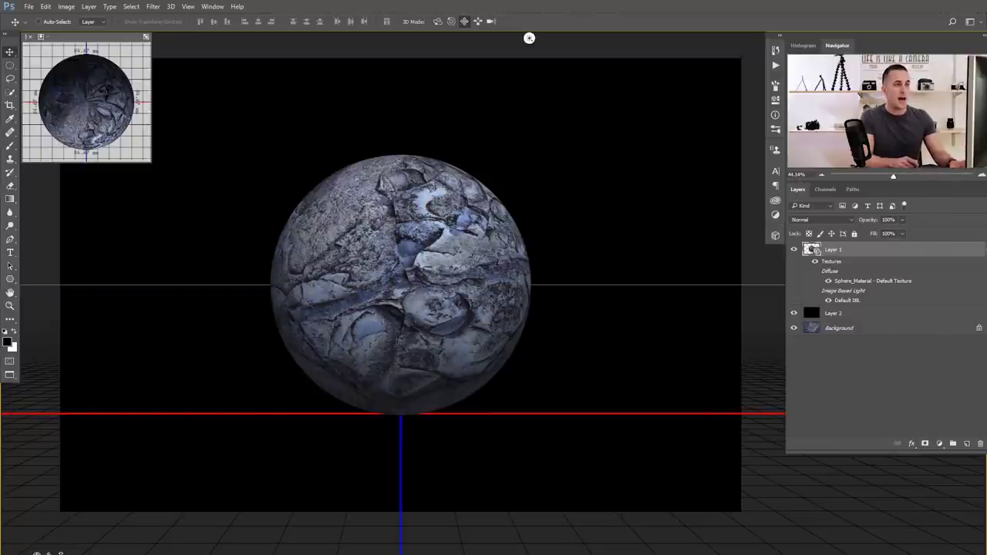
# Select the Sphere object in the 3D scene and rotate it to show a different part of the rock texture.
pyautogui.click(776, 237)
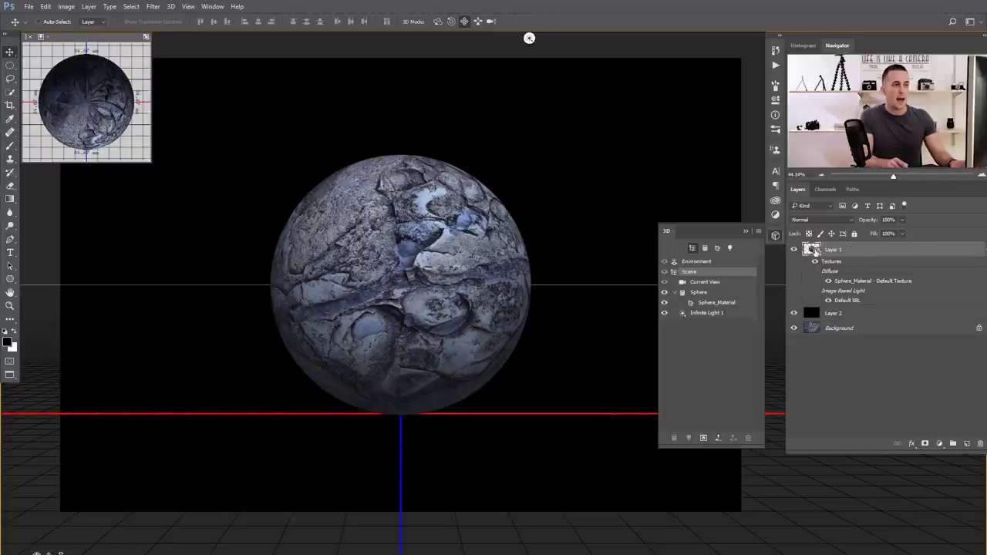
pyautogui.click(696, 294)
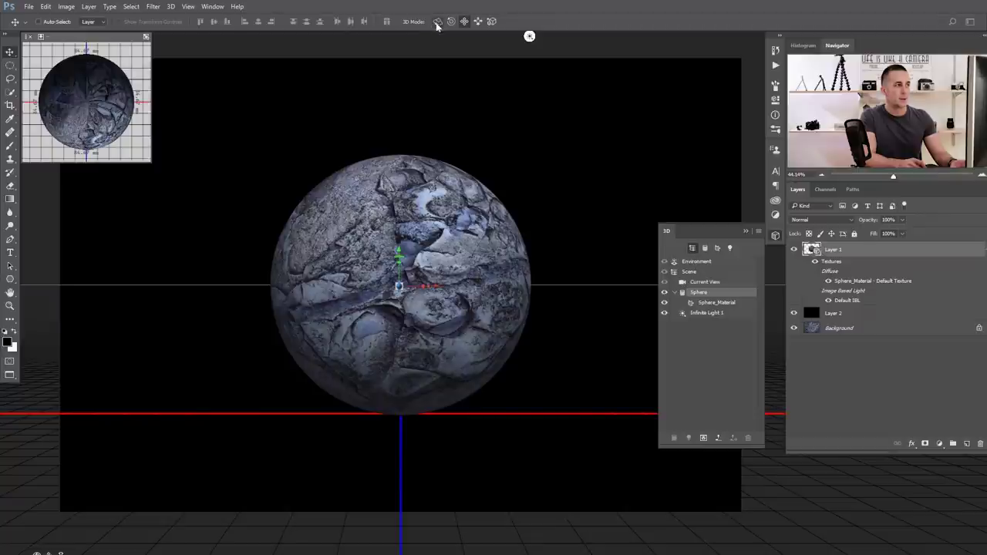
pyautogui.moveTo(493, 208); pyautogui.dragTo(463, 154)
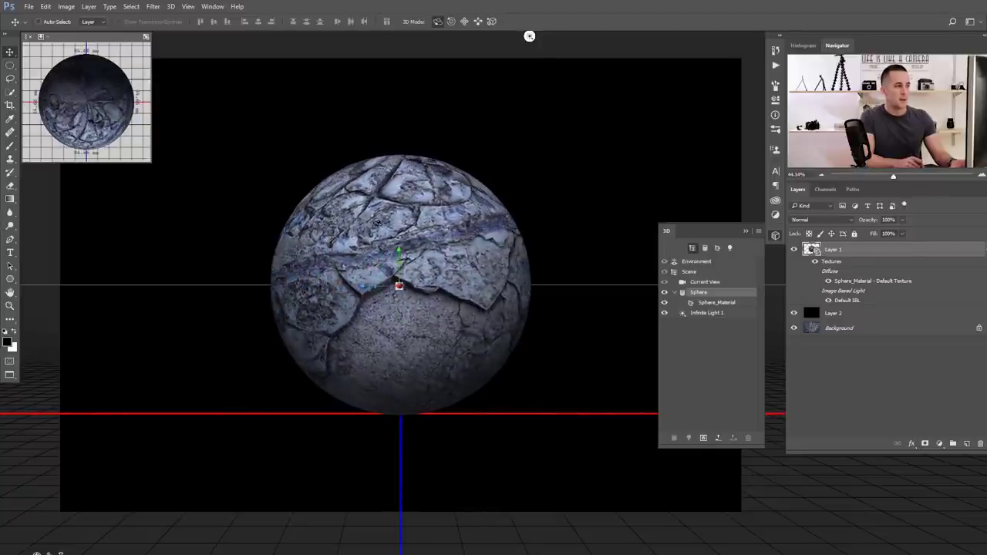
pyautogui.moveTo(409, 223); pyautogui.dragTo(450, 218)
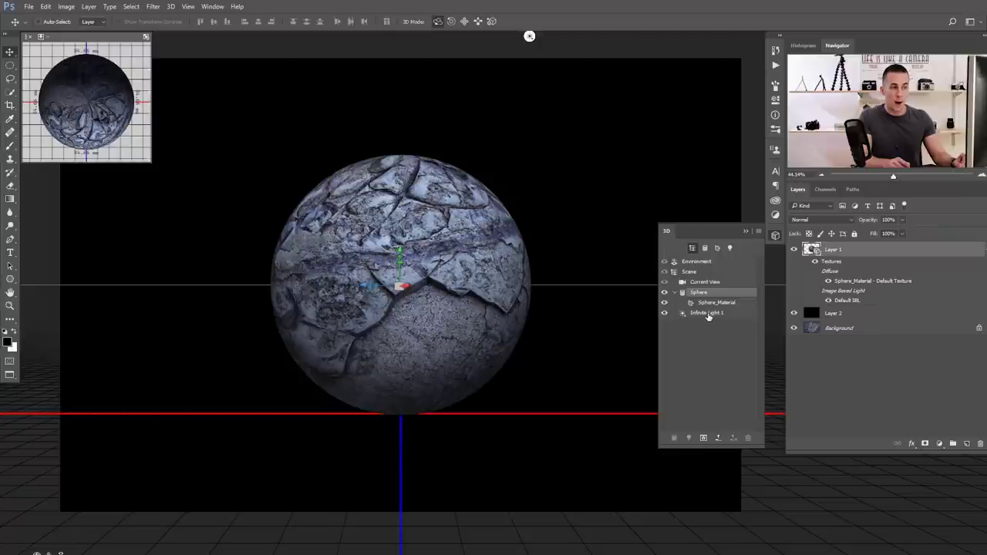
# Re-aim Infinite Light 1 so it lights the sphere from its upper-left side.
pyautogui.click(708, 314)
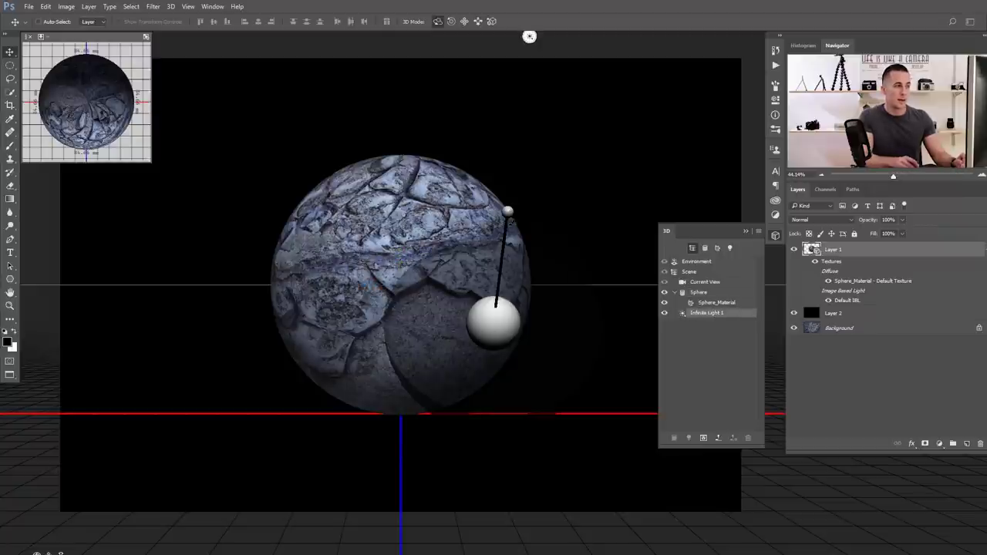
pyautogui.moveTo(508, 210)
pyautogui.mouseDown()
pyautogui.moveTo(440, 242)
pyautogui.moveTo(378, 205)
pyautogui.moveTo(422, 292)
pyautogui.moveTo(562, 276)
pyautogui.moveTo(613, 229)
pyautogui.moveTo(613, 183)
pyautogui.moveTo(580, 211)
pyautogui.moveTo(473, 217)
pyautogui.moveTo(403, 177)
pyautogui.moveTo(509, 153)
pyautogui.moveTo(550, 300)
pyautogui.moveTo(458, 396)
pyautogui.moveTo(357, 252)
pyautogui.moveTo(353, 35)
pyautogui.moveTo(172, 36)
pyautogui.mouseUp()
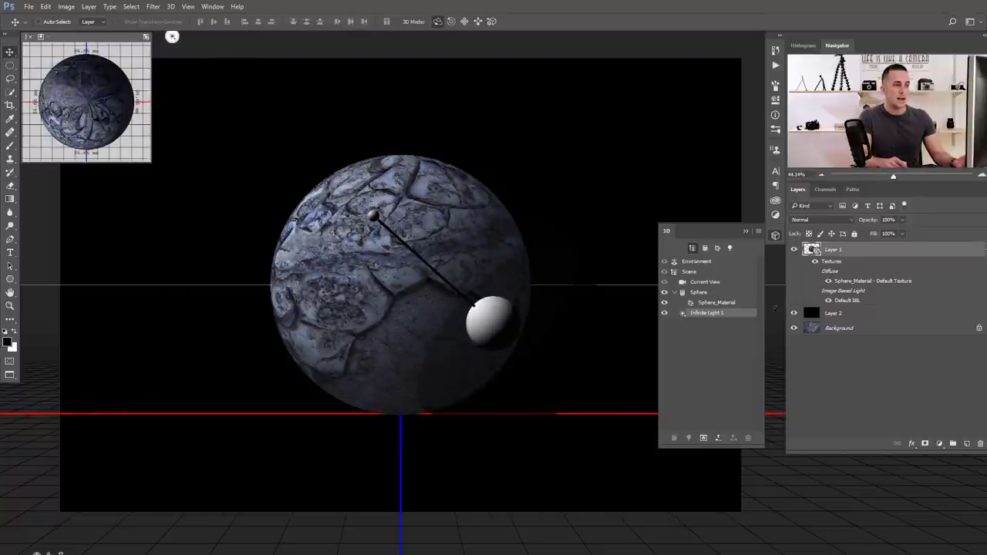
# Fill the black layer beneath the sphere with white and reselect the sphere layer.
pyautogui.click(816, 315)
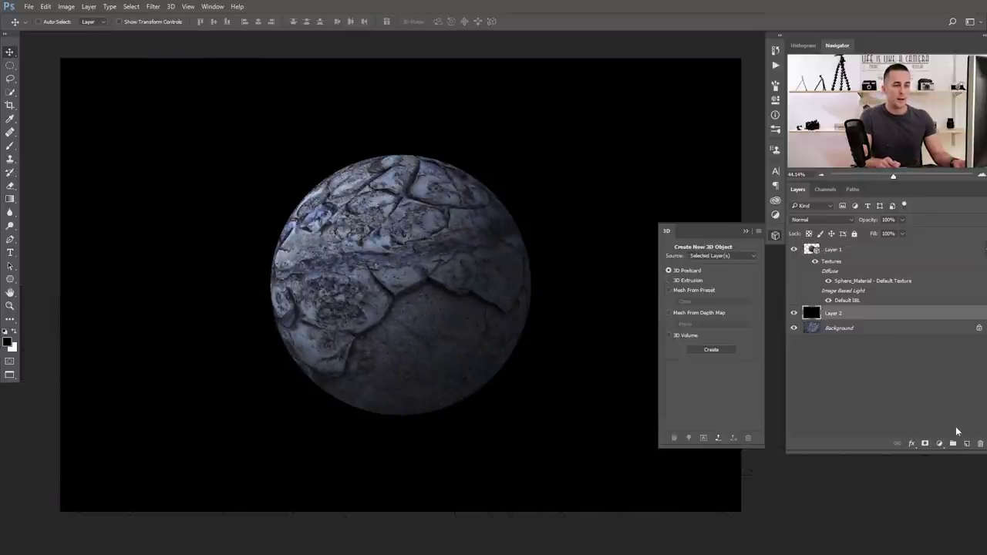
pyautogui.hotkey('ctrl', 'BackSpace')
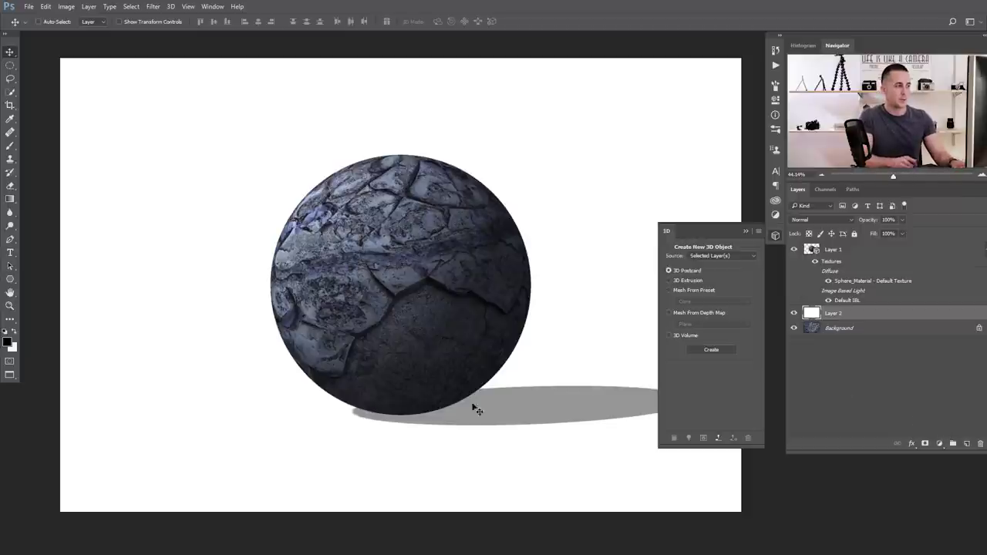
pyautogui.click(814, 253)
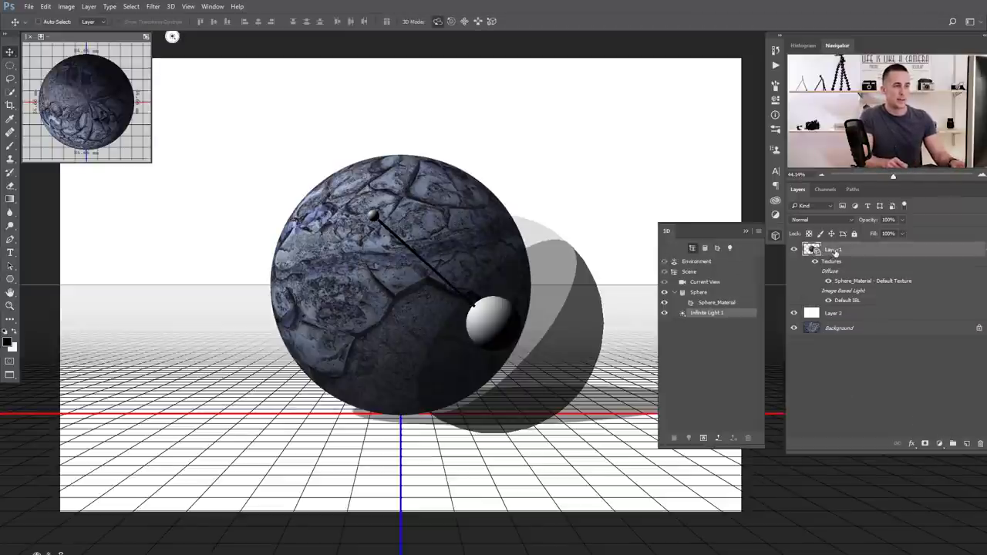
# Rename the 3D sphere layer as Planet.
pyautogui.doubleClick(835, 251)
pyautogui.write('Plane')
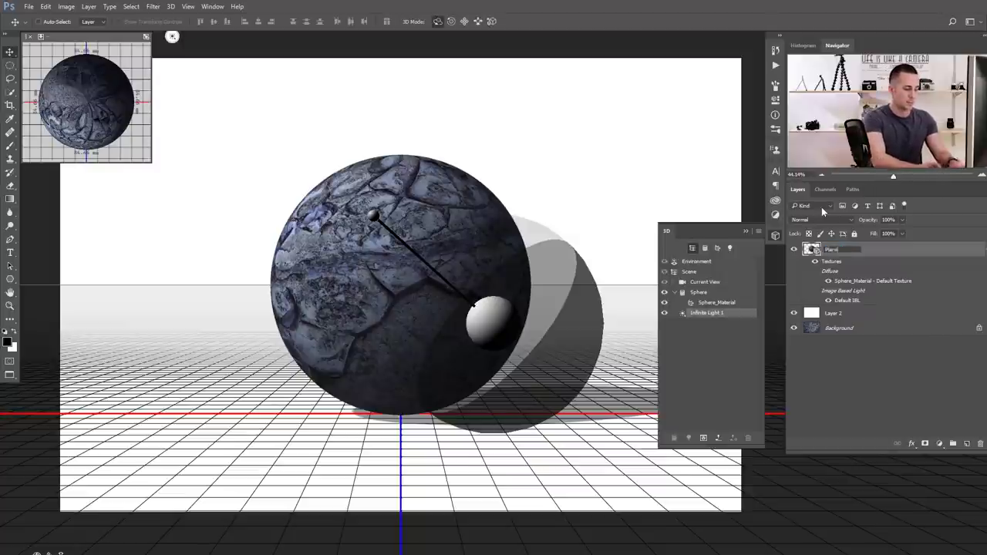
pyautogui.write('t')
pyautogui.press('Return')
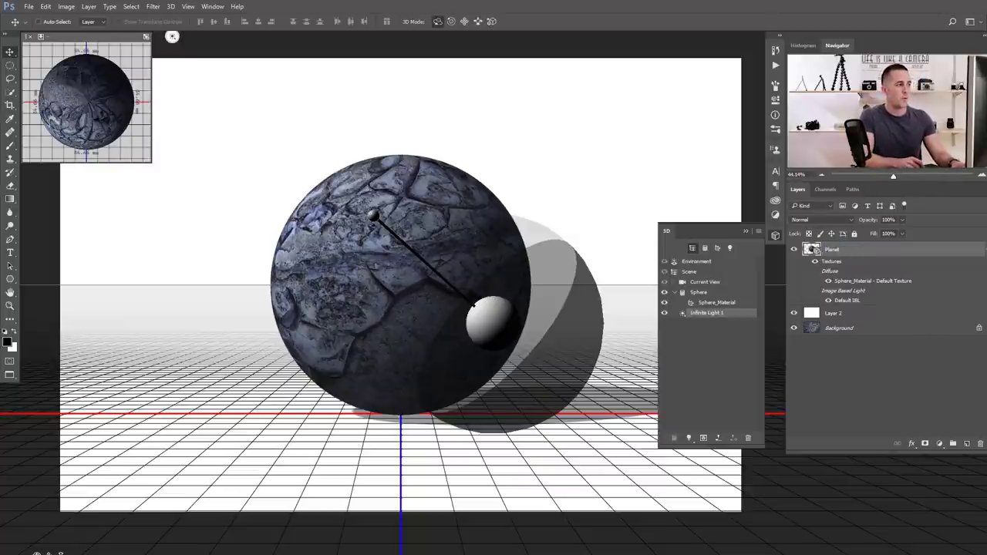
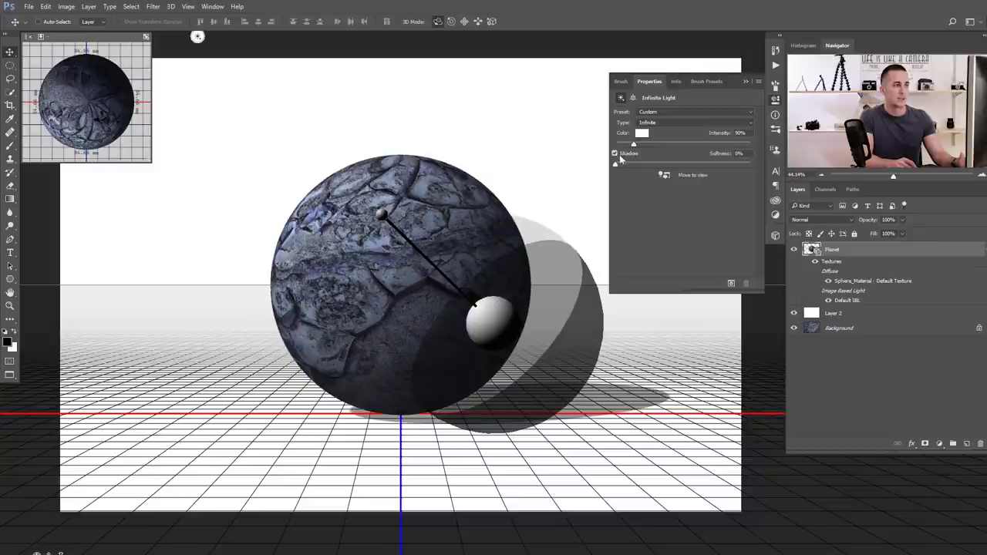
# Turn off the infinite light's shadow and set its intensity to 136%.
pyautogui.click(615, 153)
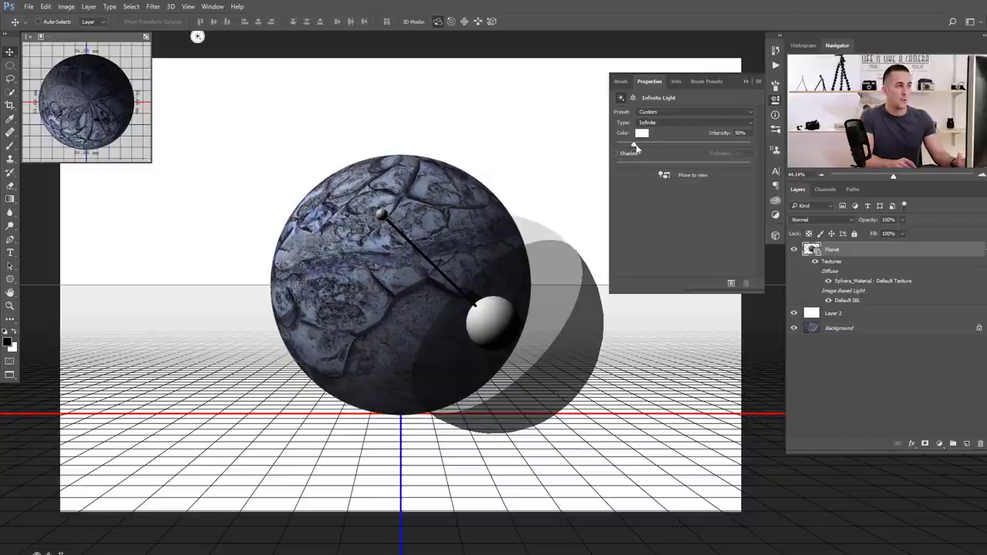
pyautogui.moveTo(639, 145)
pyautogui.mouseDown()
pyautogui.moveTo(689, 145)
pyautogui.moveTo(640, 145)
pyautogui.mouseUp()
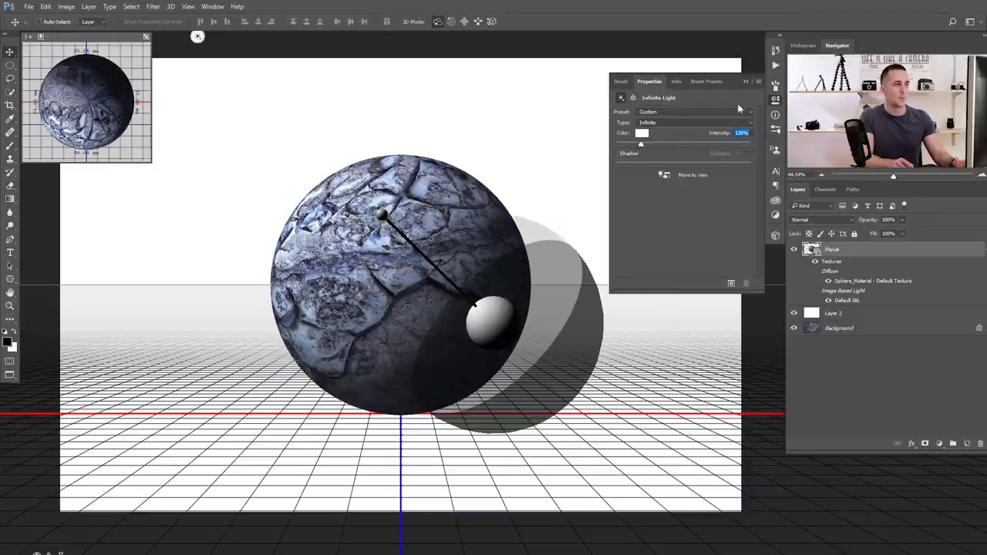
pyautogui.click(863, 258)
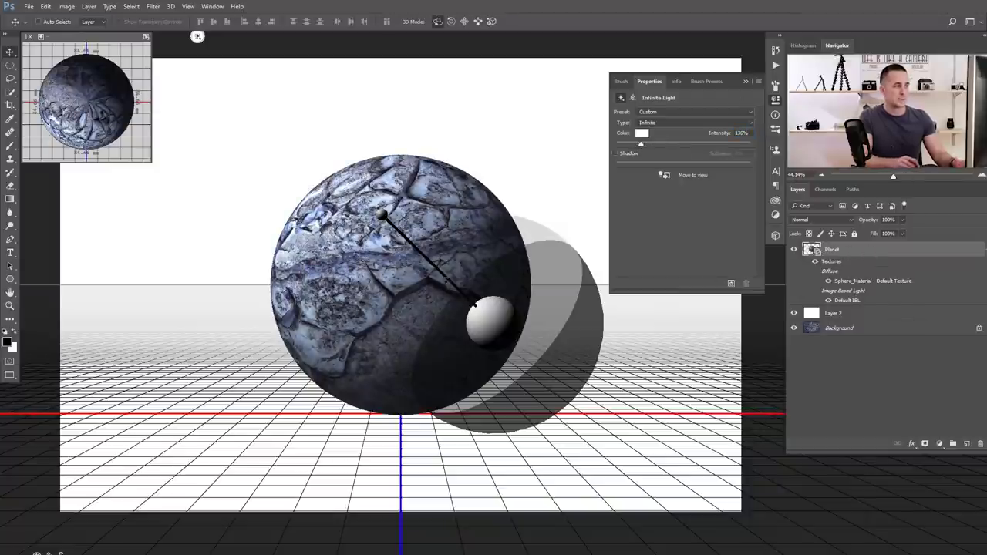
# Fill the white Layer 2 with black and reselect the Planet layer.
pyautogui.click(892, 331)
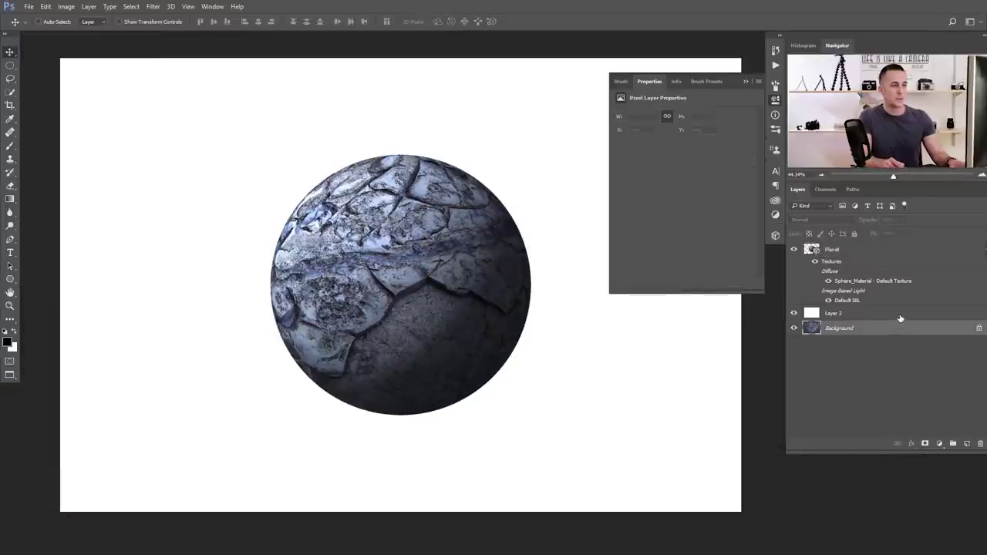
pyautogui.click(900, 317)
pyautogui.hotkey('alt', 'BackSpace')
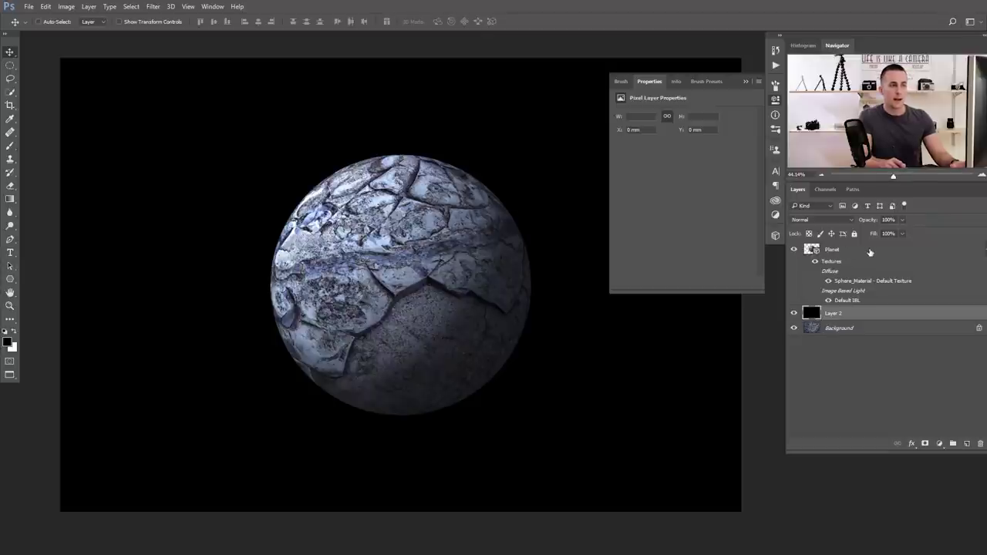
pyautogui.click(827, 252)
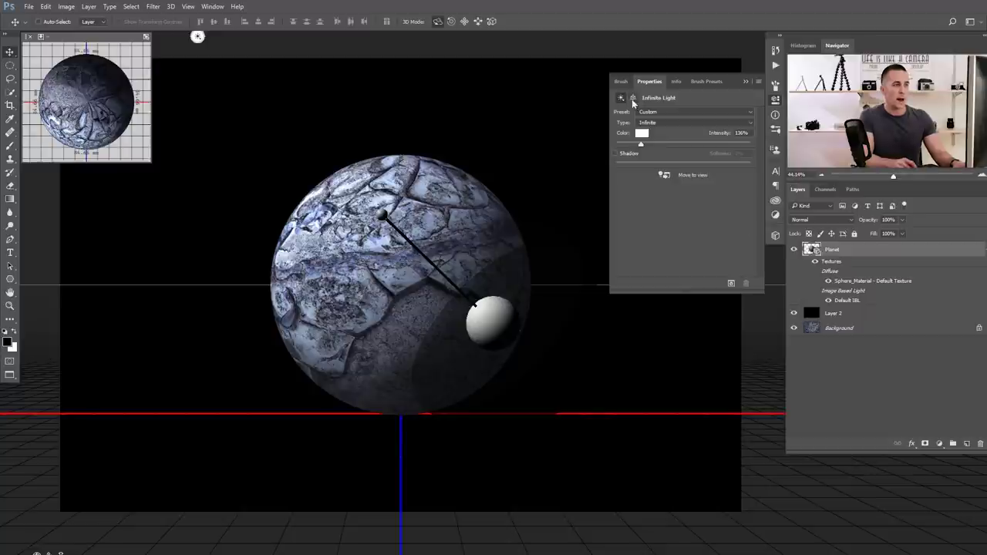
# Select the Sphere object in the 3D scene and rotate it so the smoother rock area faces the viewer.
pyautogui.click(776, 236)
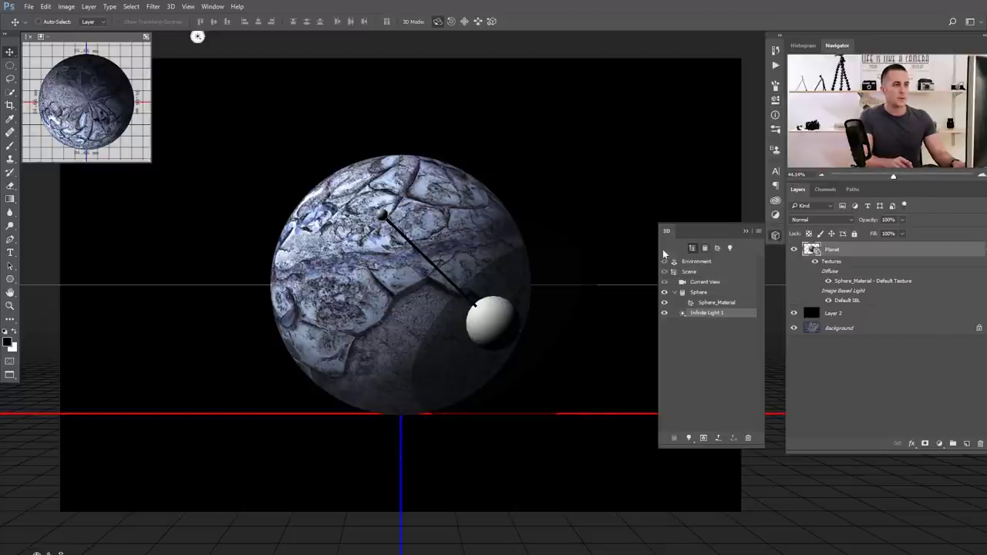
pyautogui.click(703, 294)
pyautogui.moveTo(436, 263); pyautogui.dragTo(417, 264)
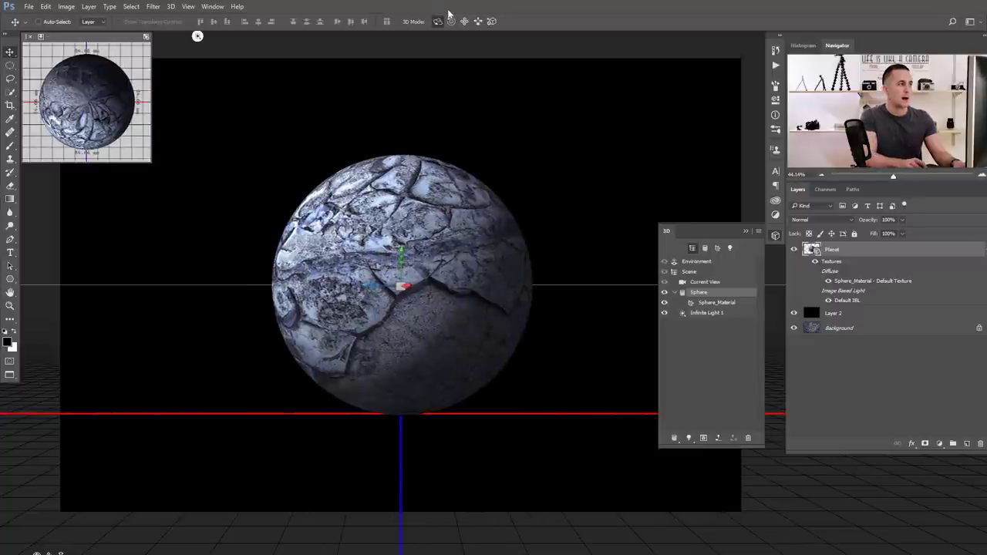
pyautogui.moveTo(412, 194); pyautogui.dragTo(397, 212)
pyautogui.moveTo(402, 286); pyautogui.dragTo(399, 284)
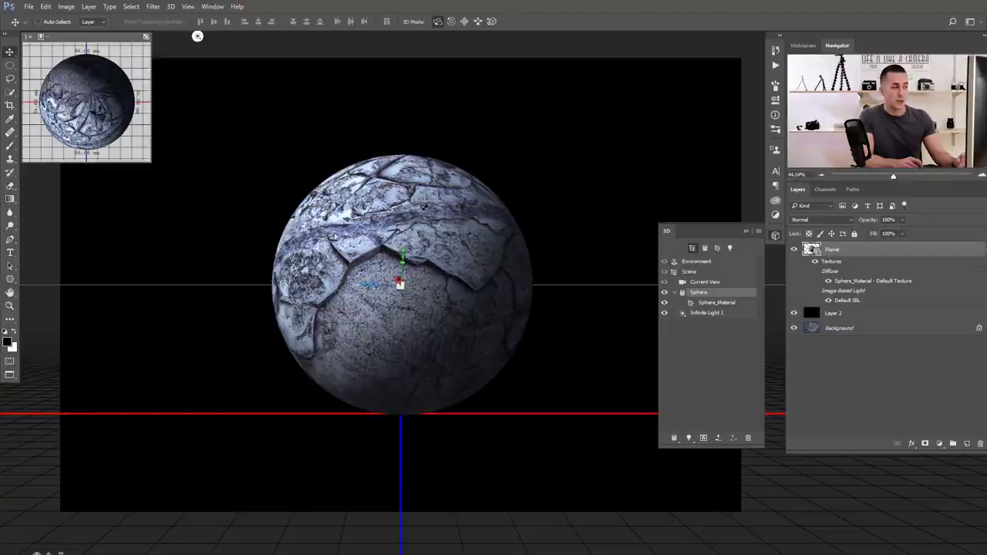
pyautogui.moveTo(421, 213); pyautogui.dragTo(381, 241)
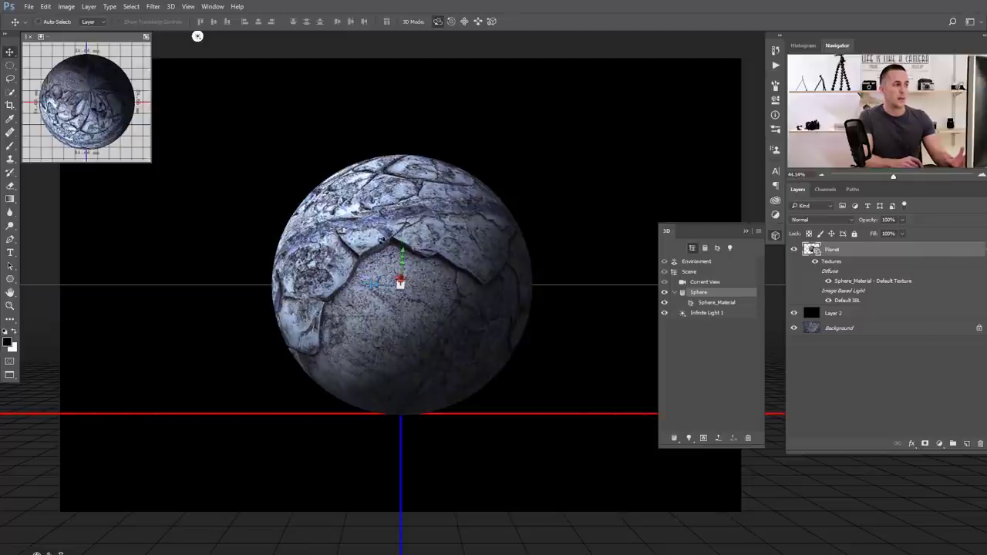
# Rasterize the 3D Planet layer and put away the 3D settings.
pyautogui.rightClick(864, 254)
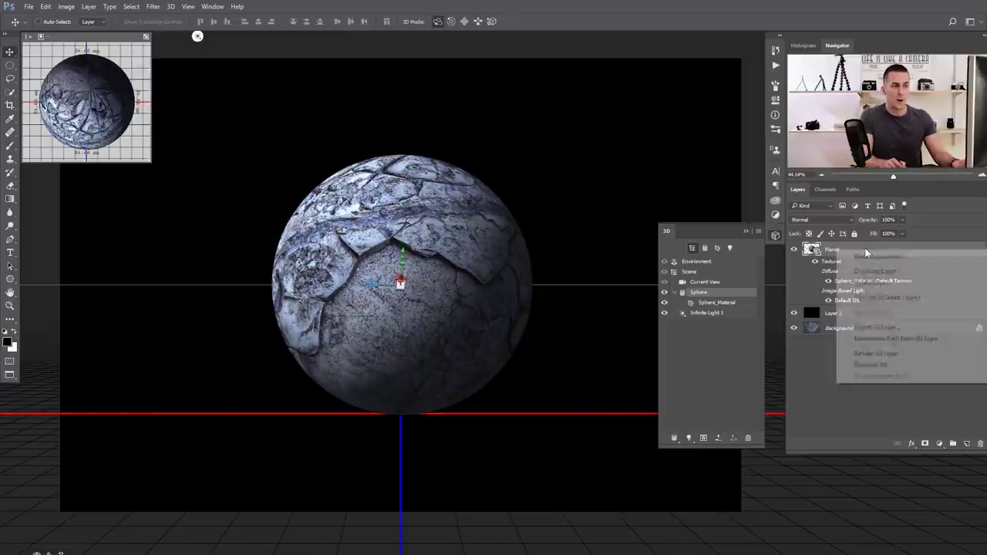
pyautogui.click(879, 366)
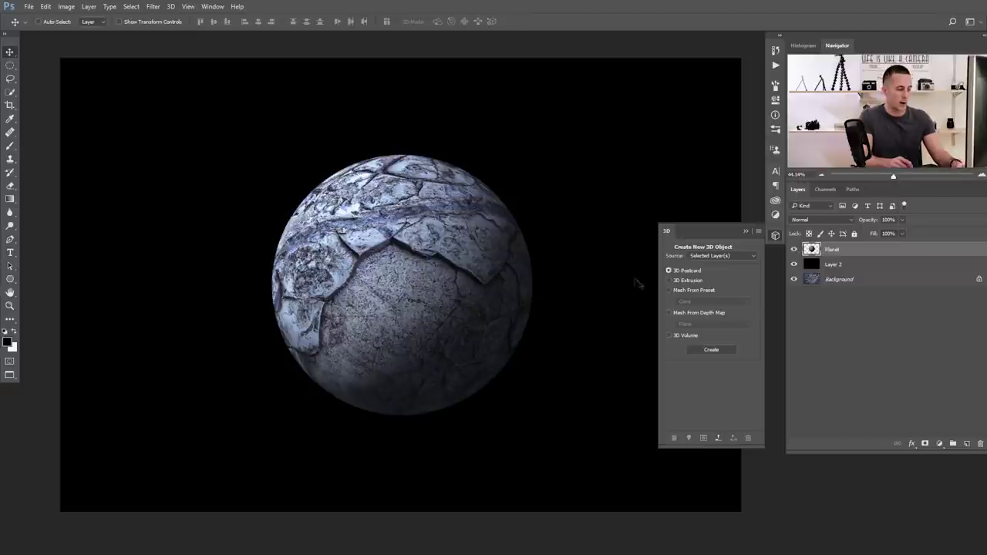
pyautogui.moveTo(407, 283)
pyautogui.mouseDown()
pyautogui.moveTo(403, 254)
pyautogui.moveTo(429, 280)
pyautogui.moveTo(406, 283)
pyautogui.mouseUp()
pyautogui.click(745, 232)
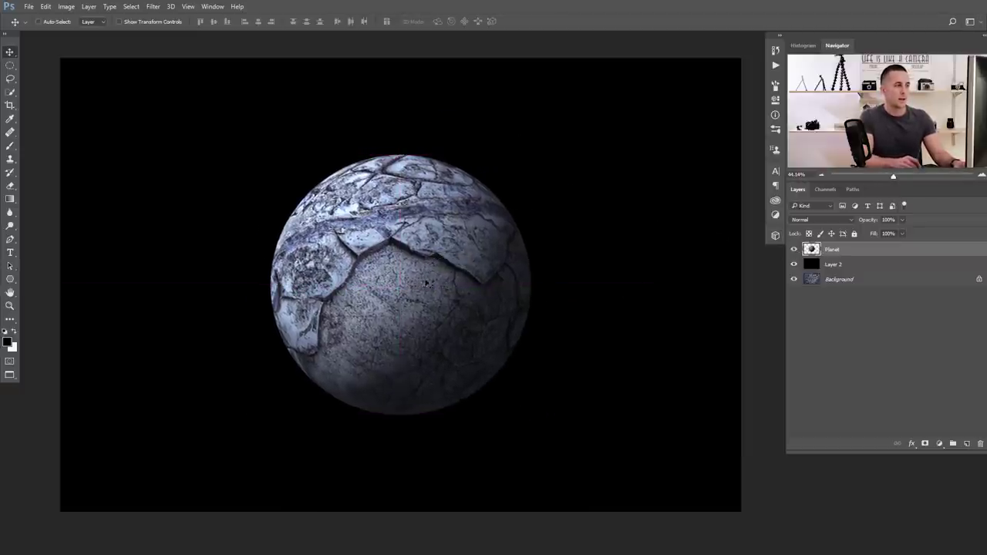
# Move the rasterized planet around the black canvas and try shrinking it with Free Transform.
pyautogui.moveTo(444, 257); pyautogui.dragTo(474, 250)
pyautogui.hotkey('ctrl', 't')
pyautogui.moveTo(560, 146); pyautogui.dragTo(533, 175)
pyautogui.press('Escape')
pyautogui.moveTo(496, 282)
pyautogui.mouseDown()
pyautogui.moveTo(463, 281)
pyautogui.moveTo(478, 278)
pyautogui.mouseUp()
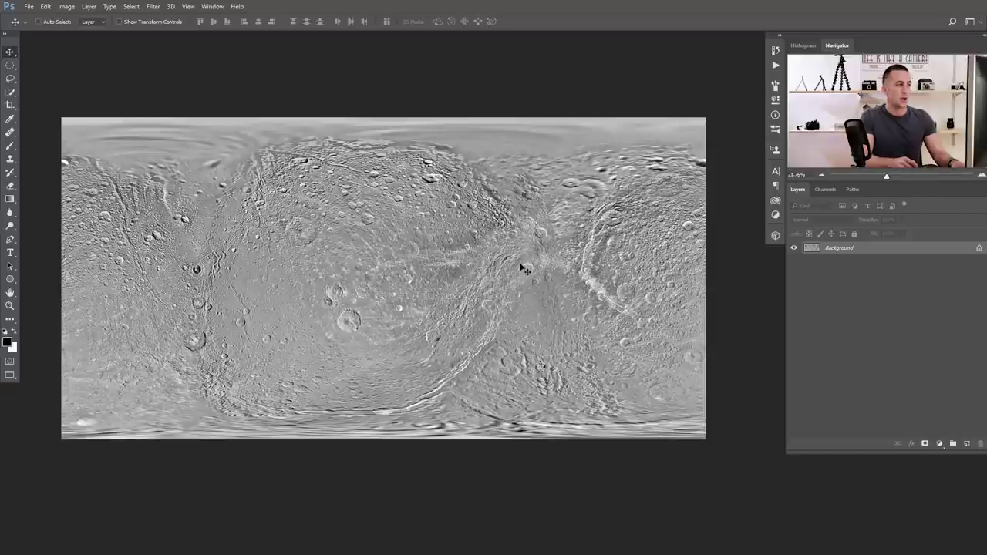
# Duplicate the Background layer, make a circular selection around the large craters left of centre and apply Spherize to it.
pyautogui.hotkey('ctrl', 'j')
pyautogui.click(10, 65)
pyautogui.moveTo(308, 187); pyautogui.dragTo(532, 385)
pyautogui.click(153, 6)
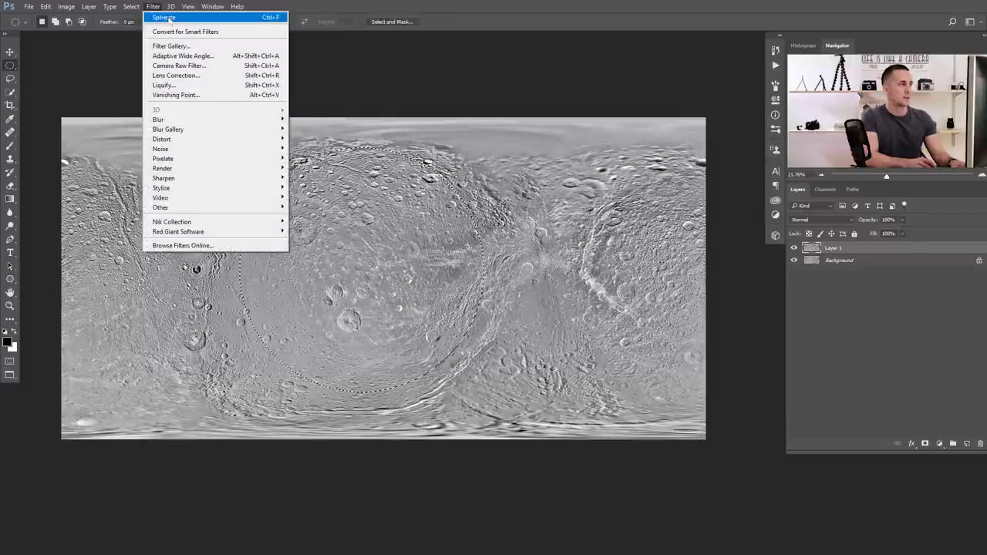
pyautogui.click(165, 19)
# Copy the spherized circle to its own layer, hide the layers beneath it and shift the circle slightly to the right.
pyautogui.hotkey('ctrl', 'j')
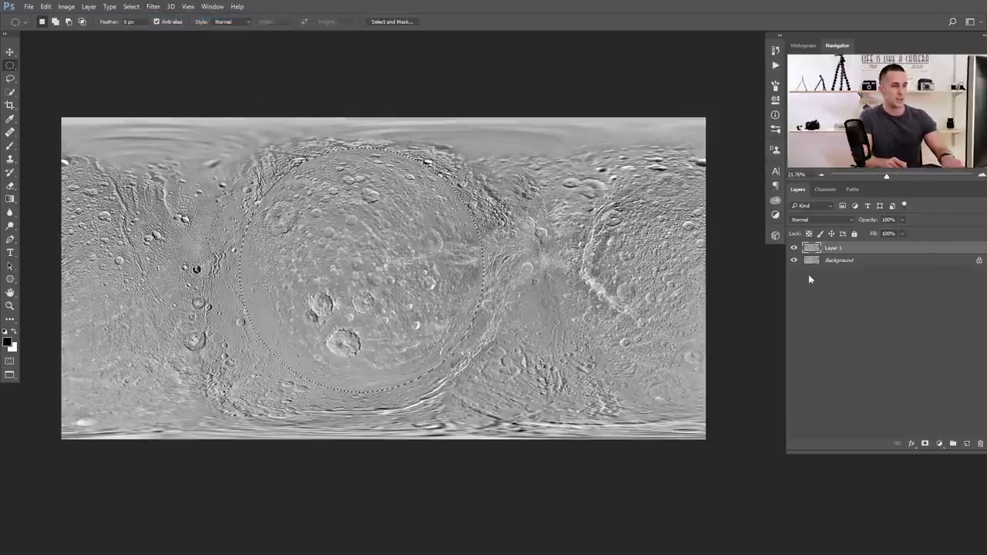
pyautogui.click(793, 273)
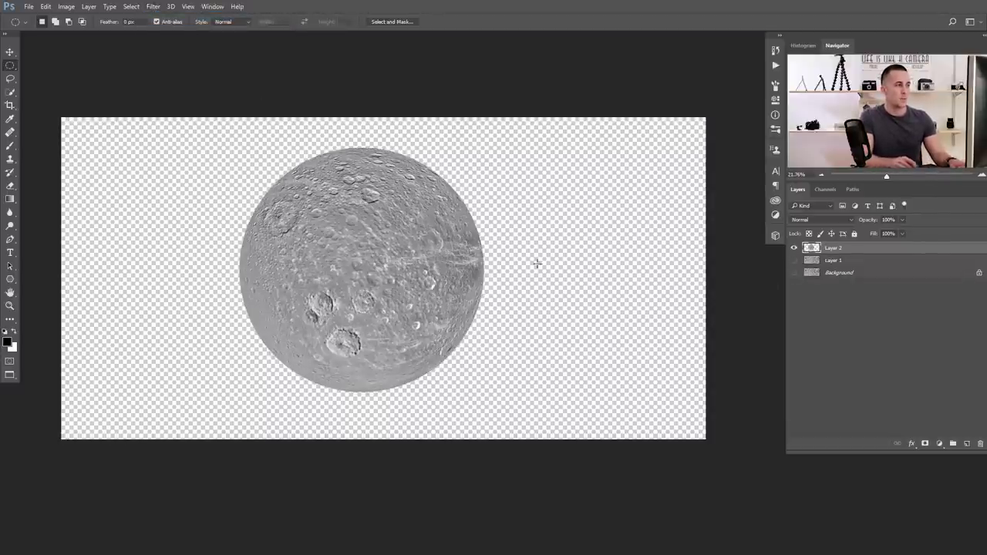
pyautogui.press('v')
pyautogui.moveTo(389, 256); pyautogui.dragTo(402, 258)
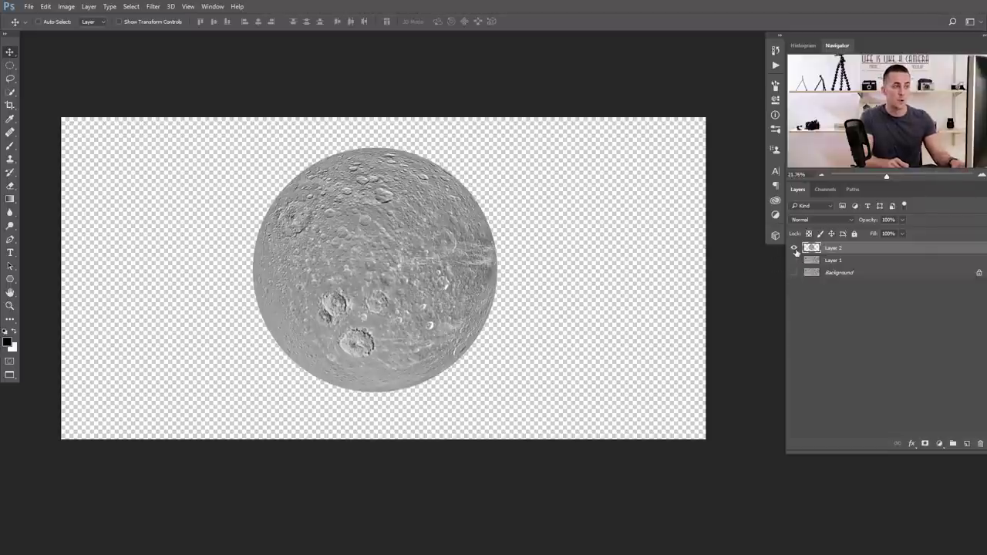
# Show the Background layer again, duplicate it and hide the spherized Layer 2.
pyautogui.click(795, 272)
pyautogui.click(810, 275)
pyautogui.hotkey('ctrl', 'j')
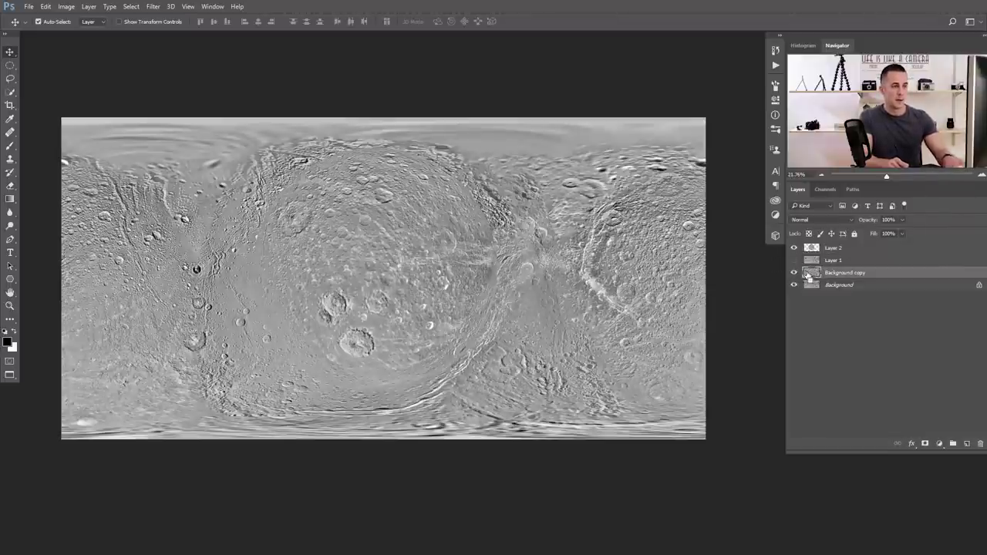
pyautogui.click(795, 248)
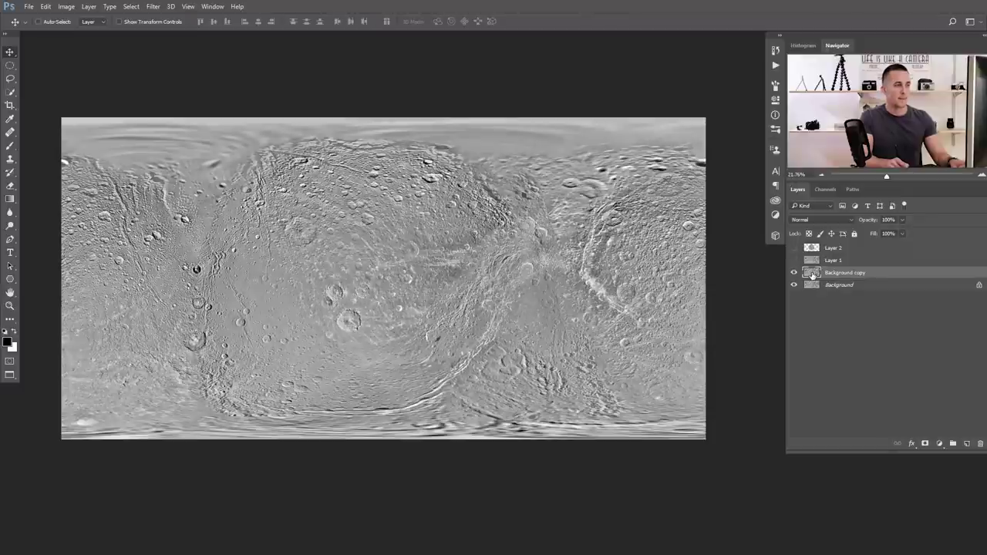
# Turn the Background copy layer into a 3D Sphere mesh without switching to the 3D workspace.
pyautogui.click(175, 9)
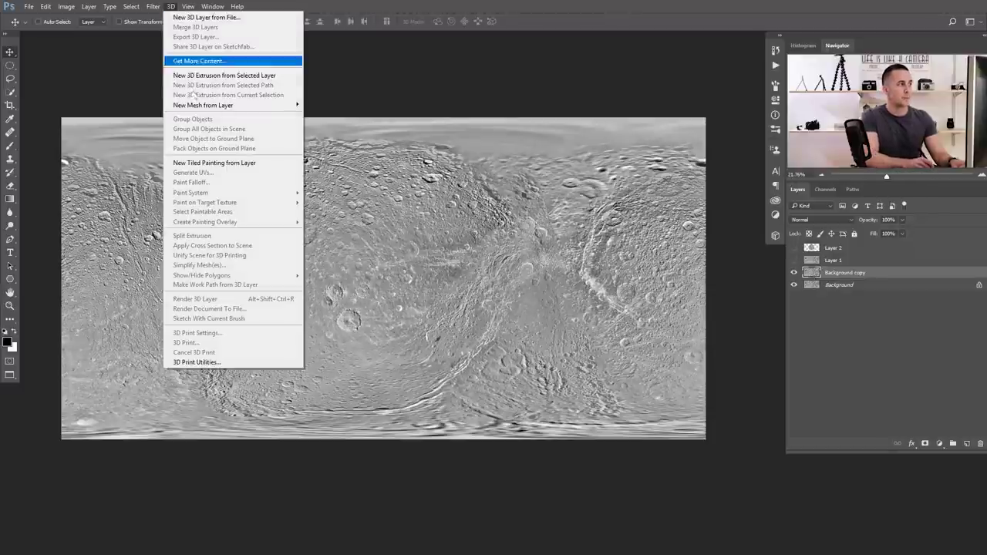
pyautogui.moveTo(197, 106)
pyautogui.moveTo(137, 115)
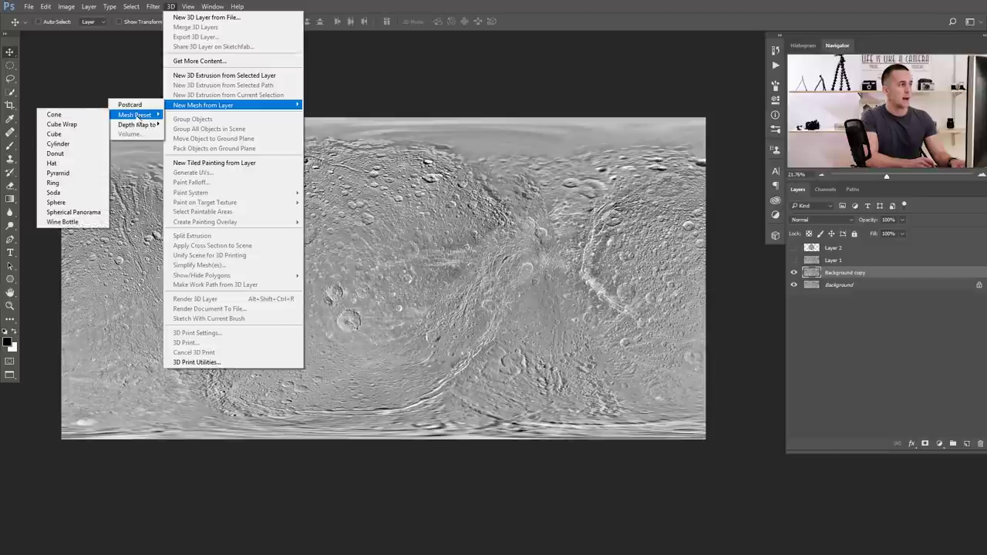
pyautogui.click(71, 203)
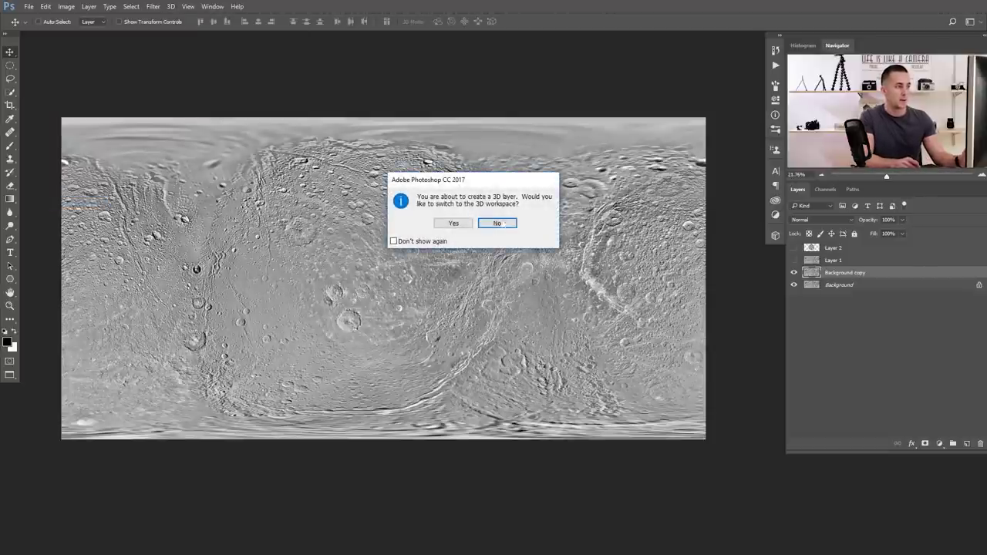
pyautogui.click(504, 224)
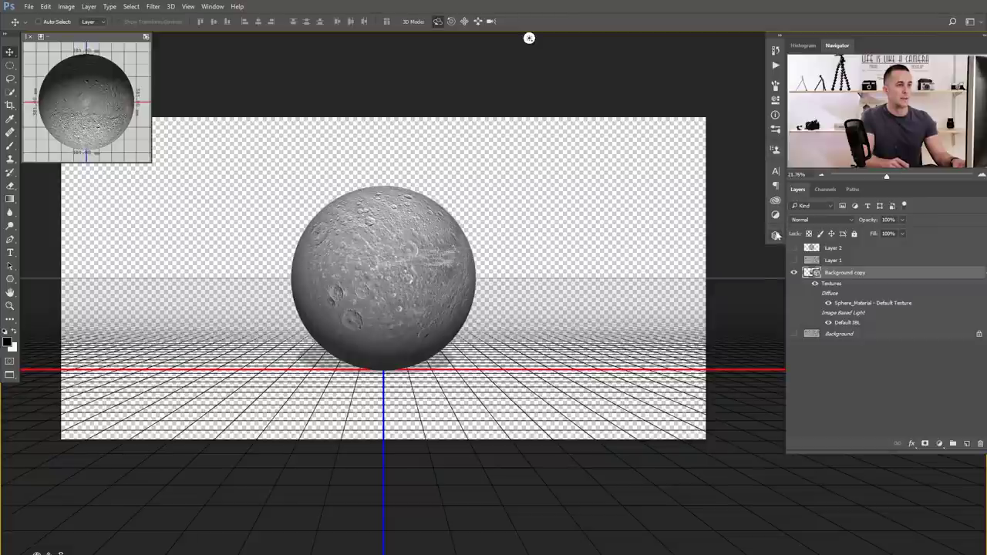
# Rotate the 3D sphere sideways and aim Infinite Light 1 so it lights the sphere from the upper left.
pyautogui.click(776, 236)
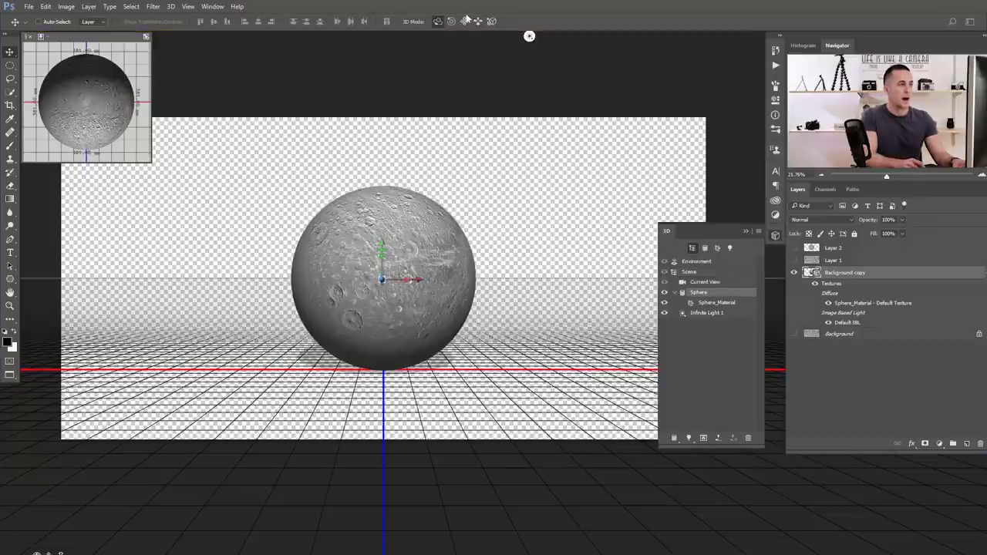
pyautogui.moveTo(395, 227); pyautogui.dragTo(650, 226)
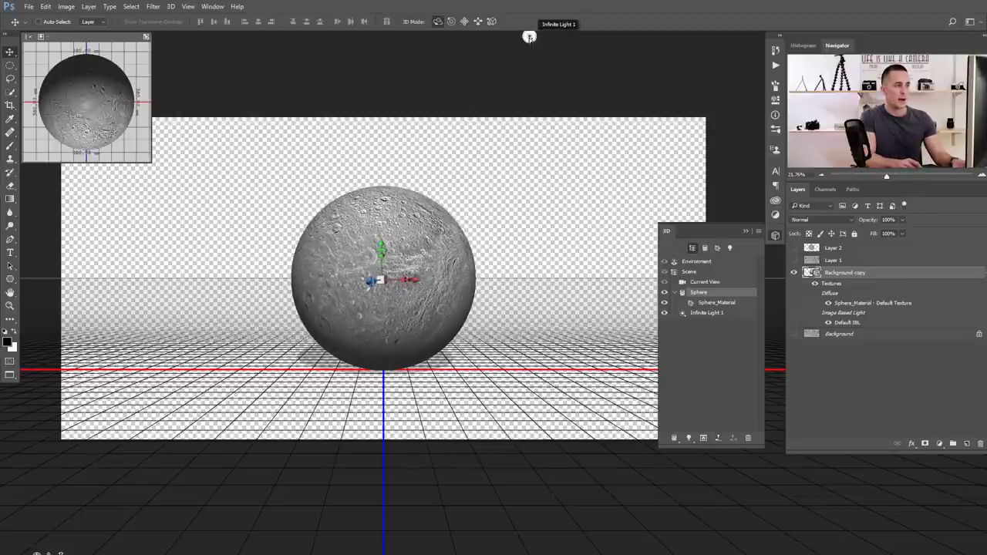
pyautogui.click(706, 314)
pyautogui.moveTo(503, 216)
pyautogui.mouseDown()
pyautogui.moveTo(575, 254)
pyautogui.moveTo(566, 188)
pyautogui.moveTo(416, 155)
pyautogui.moveTo(320, 36)
pyautogui.moveTo(205, 36)
pyautogui.moveTo(432, 36)
pyautogui.moveTo(316, 36)
pyautogui.moveTo(609, 122)
pyautogui.moveTo(319, 33)
pyautogui.moveTo(223, 36)
pyautogui.mouseUp()
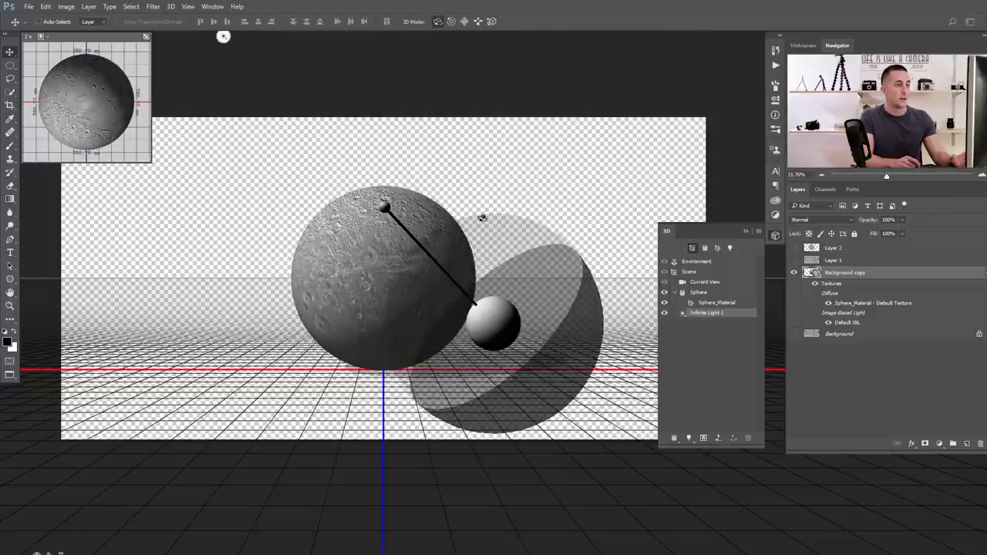
pyautogui.click(747, 232)
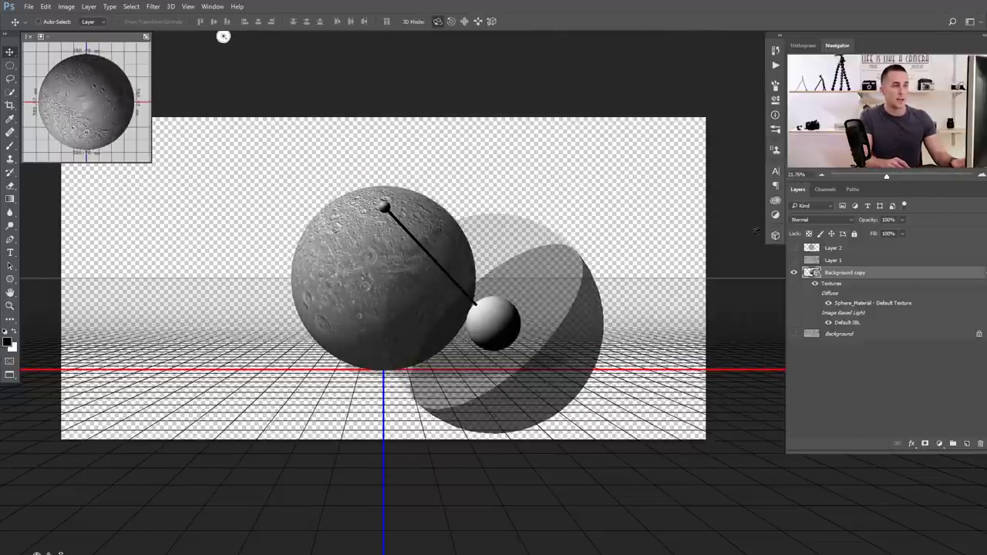
# Copy the starry sky image, paste it above the Background layer and enlarge it with Free Transform to cover the canvas.
pyautogui.click(879, 337)
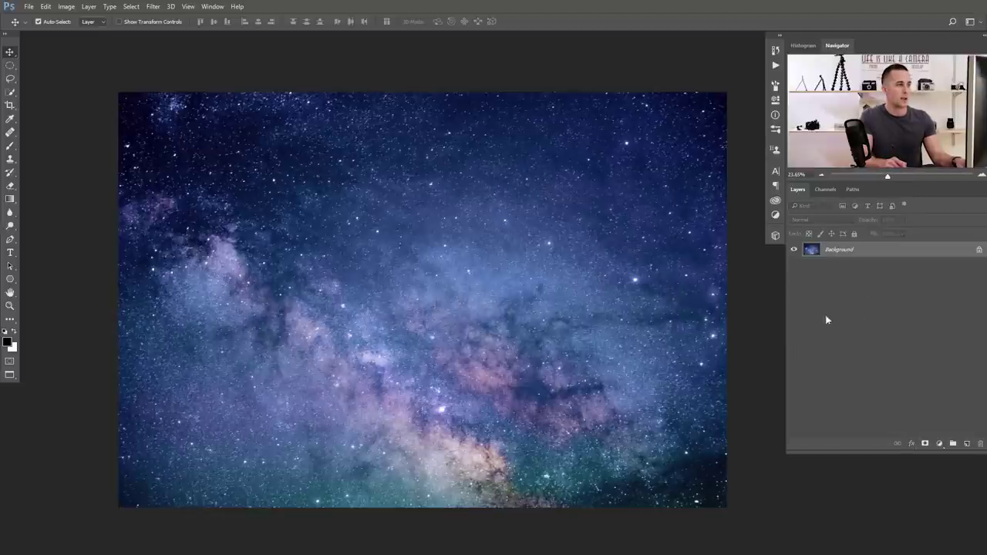
pyautogui.hotkey('ctrl', 'a')
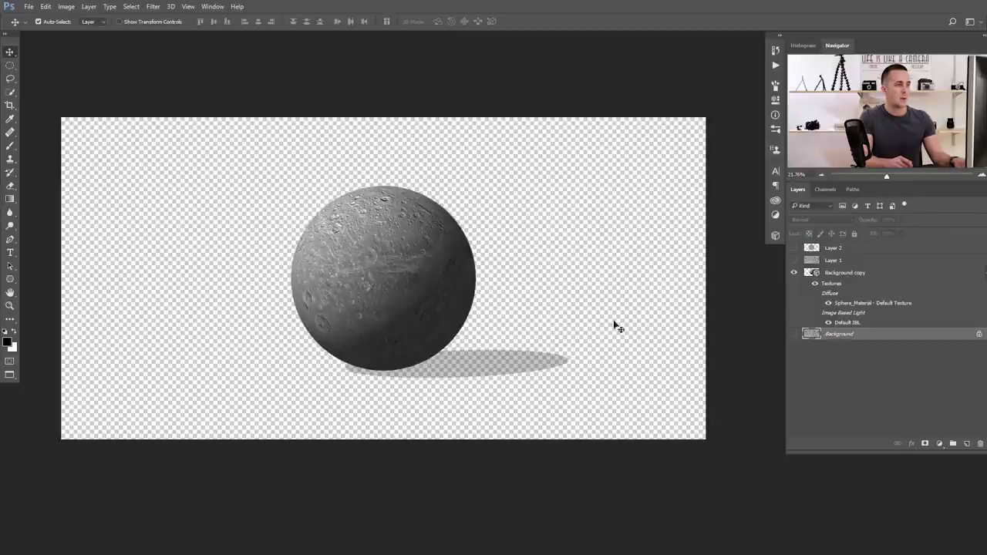
pyautogui.hotkey('ctrl', 'v')
pyautogui.hotkey('ctrl', 't')
pyautogui.moveTo(663, 118); pyautogui.dragTo(739, 74)
pyautogui.press('Return')
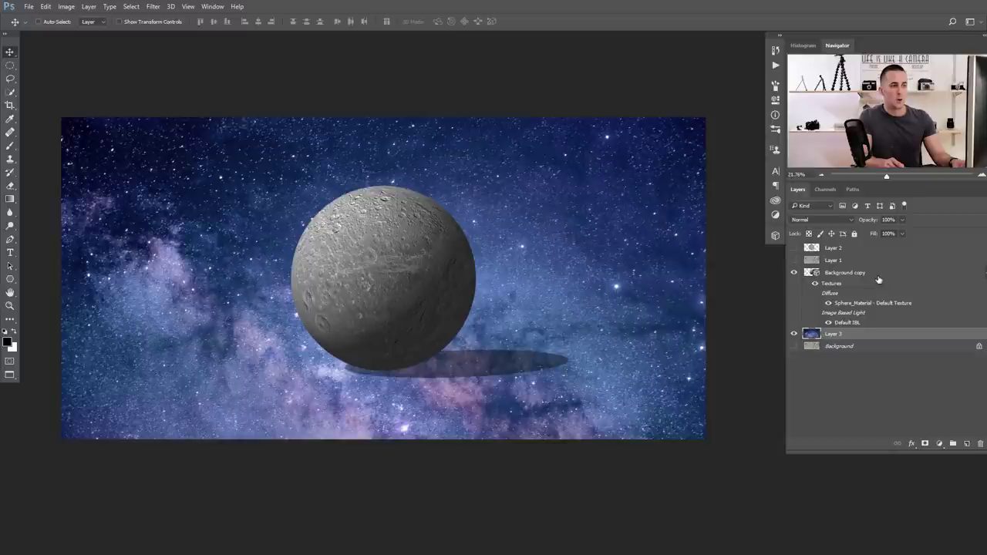
# Rename the 3D Background copy layer as Moon.
pyautogui.click(852, 276)
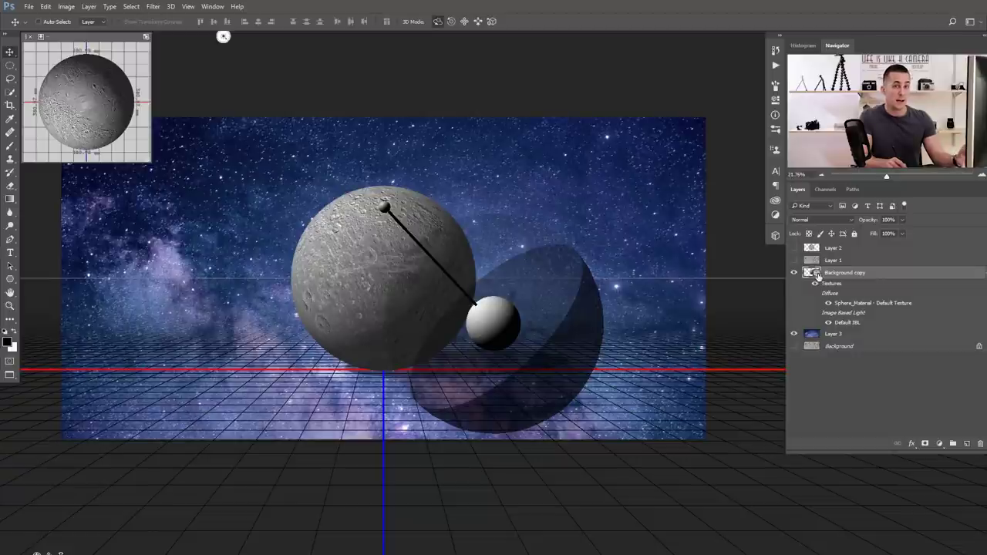
pyautogui.doubleClick(850, 273)
pyautogui.write('Moon')
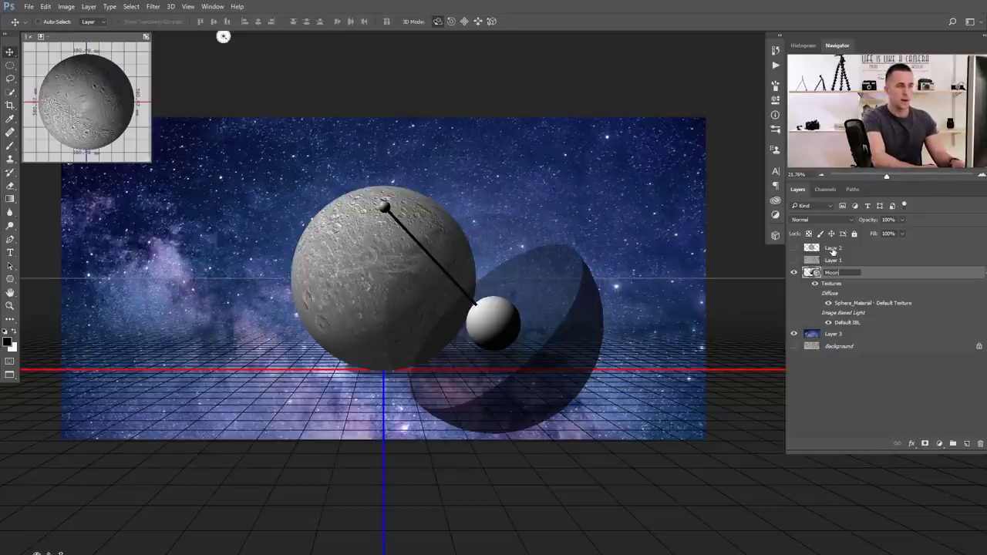
pyautogui.press('Return')
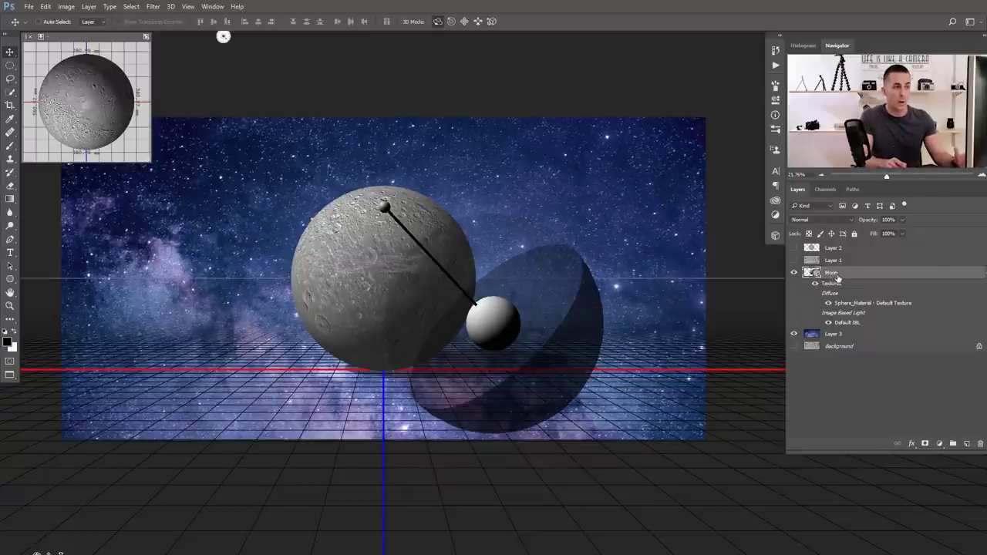
# Turn off the shadow of Infinite Light 1 in the Moon scene and slightly readjust the light's direction.
pyautogui.click(776, 235)
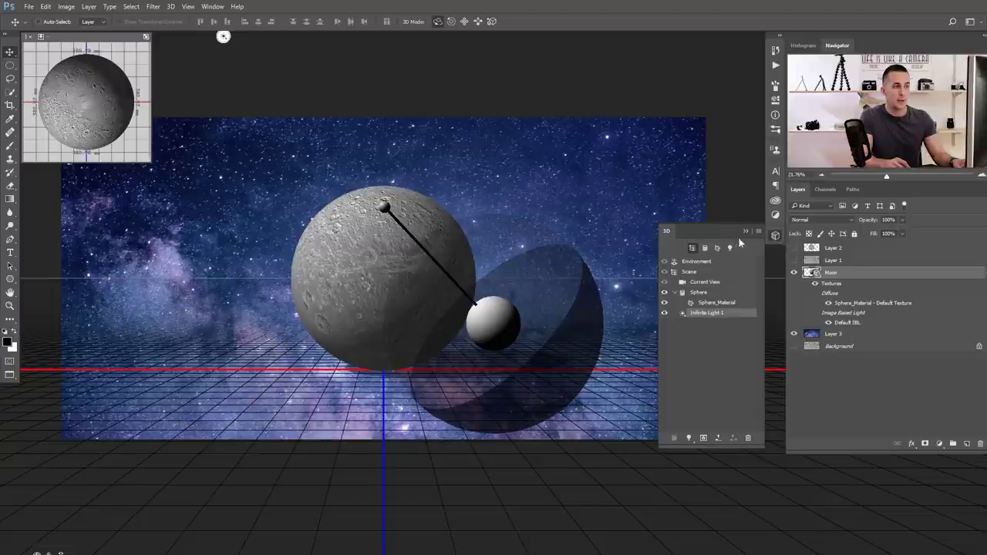
pyautogui.doubleClick(743, 315)
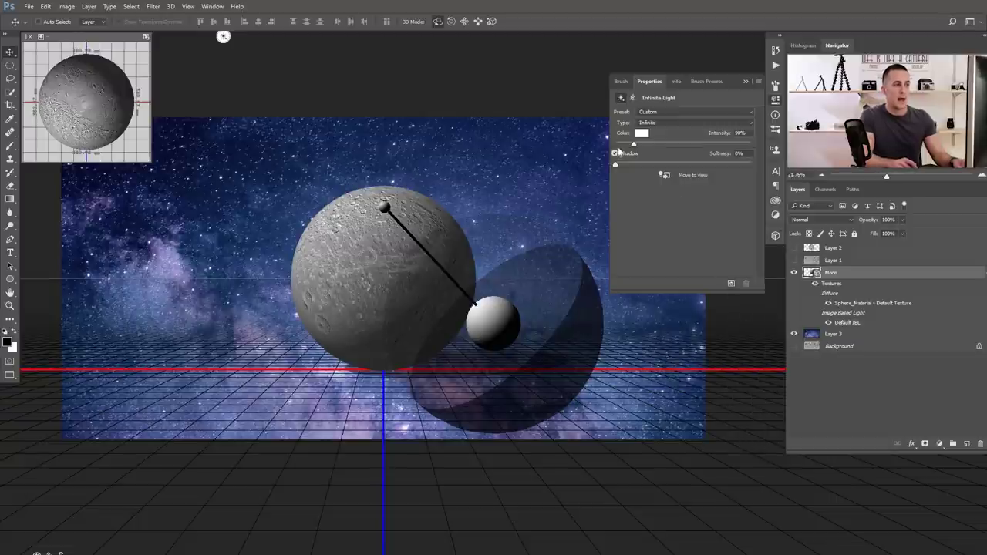
pyautogui.click(746, 81)
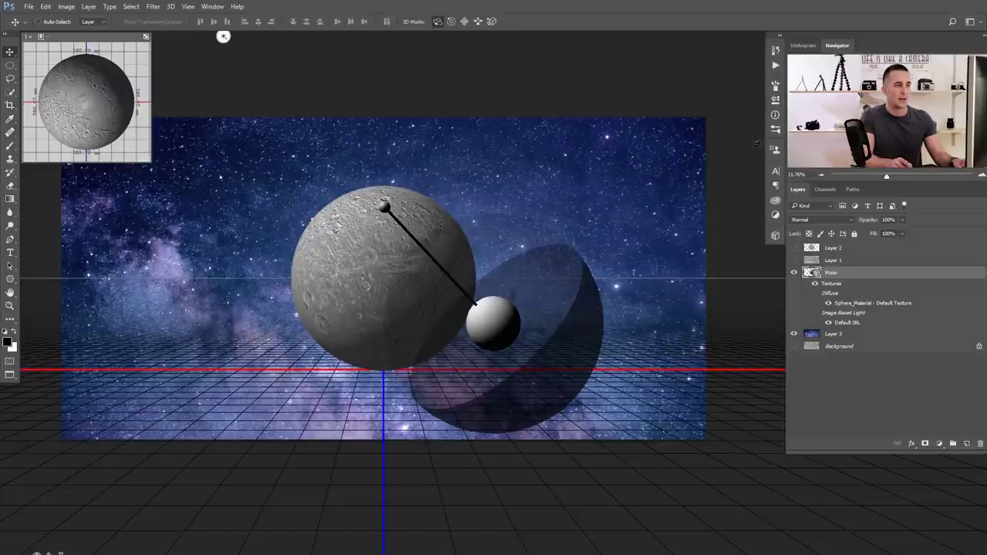
pyautogui.click(863, 331)
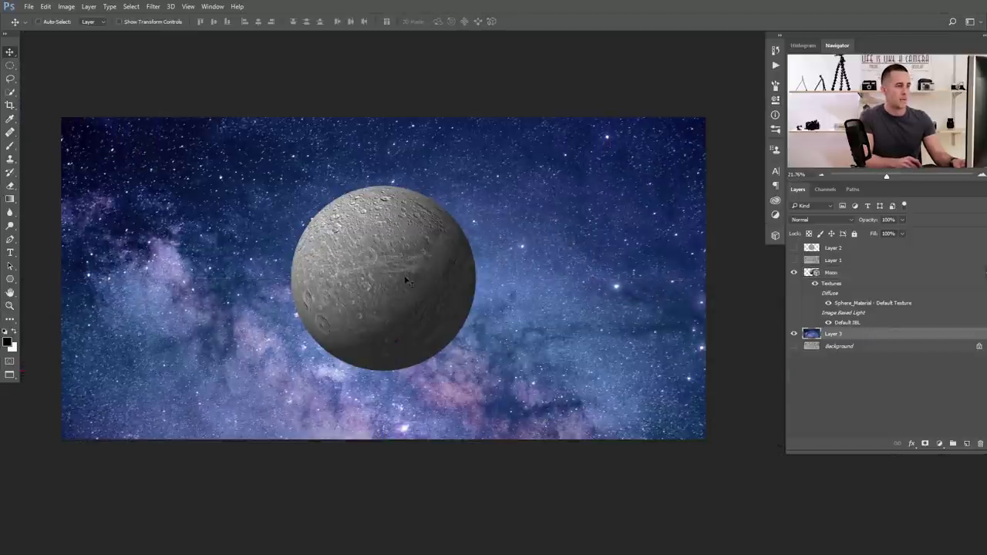
pyautogui.click(893, 251)
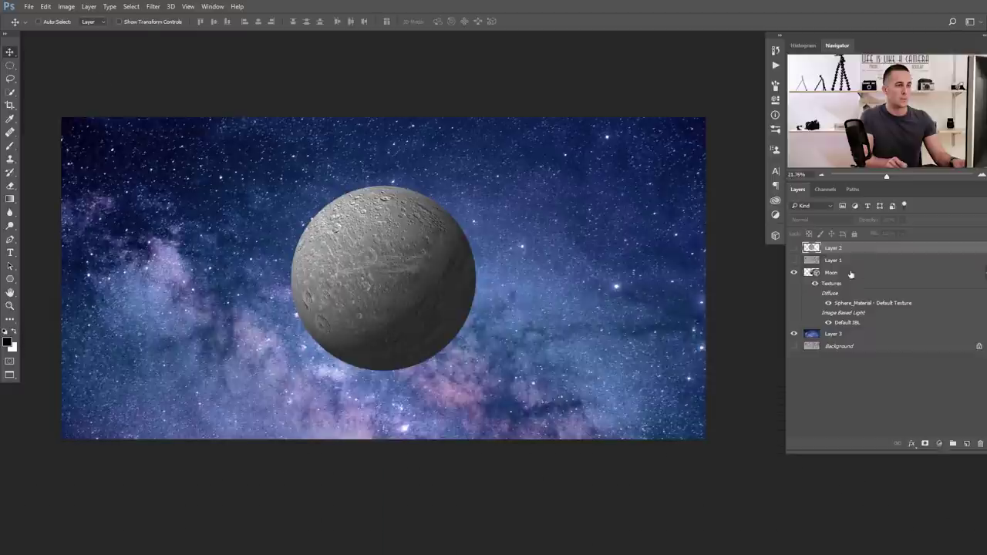
pyautogui.click(852, 274)
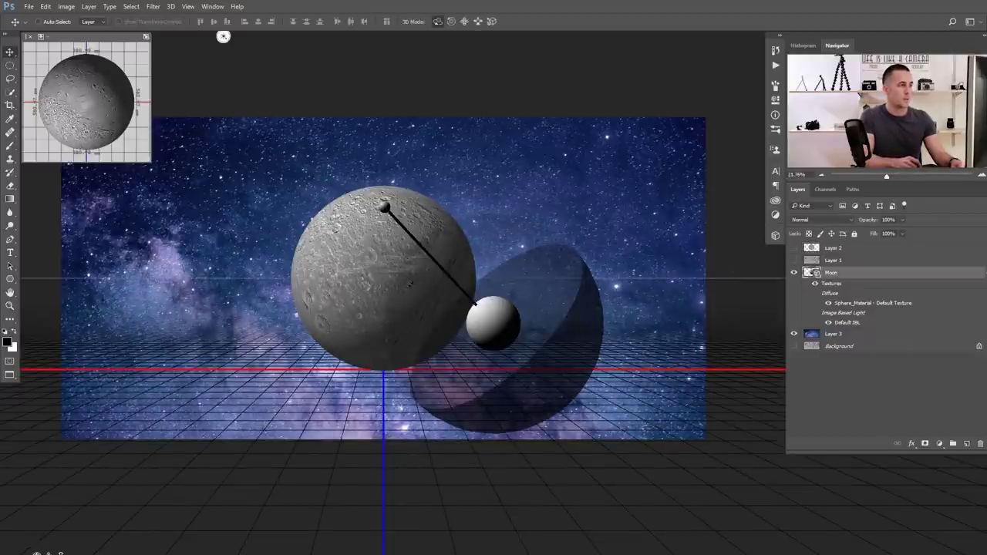
pyautogui.moveTo(384, 206); pyautogui.dragTo(391, 203)
# Shrink the Moon's Sphere object and move it to the upper-right part of the starry sky.
pyautogui.click(775, 235)
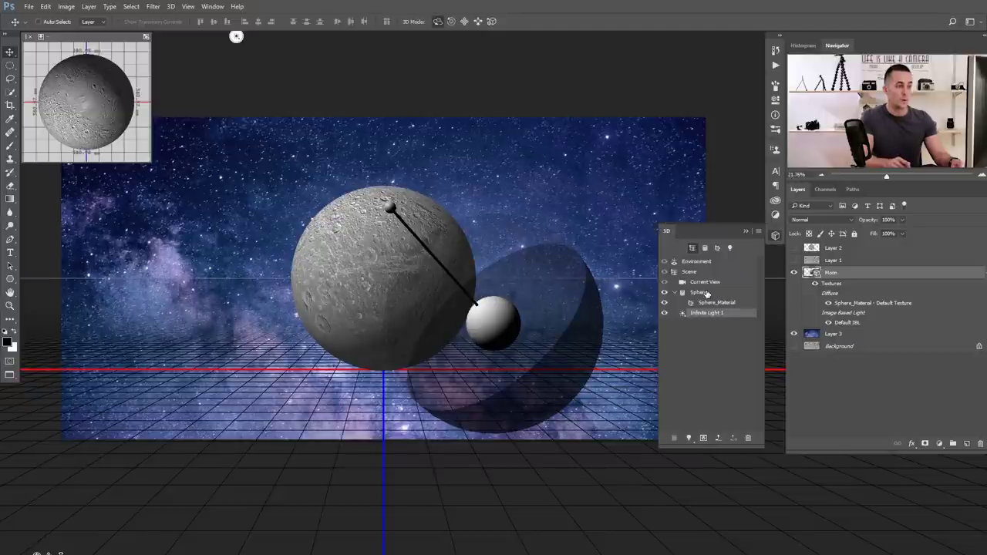
pyautogui.click(700, 293)
pyautogui.moveTo(406, 251); pyautogui.dragTo(470, 91)
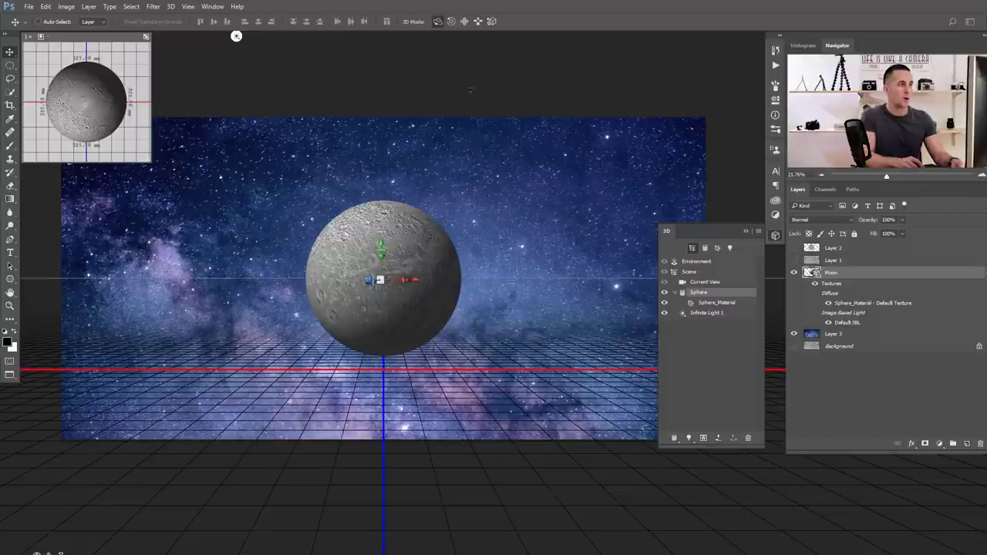
pyautogui.click(464, 20)
pyautogui.moveTo(408, 261); pyautogui.dragTo(523, 231)
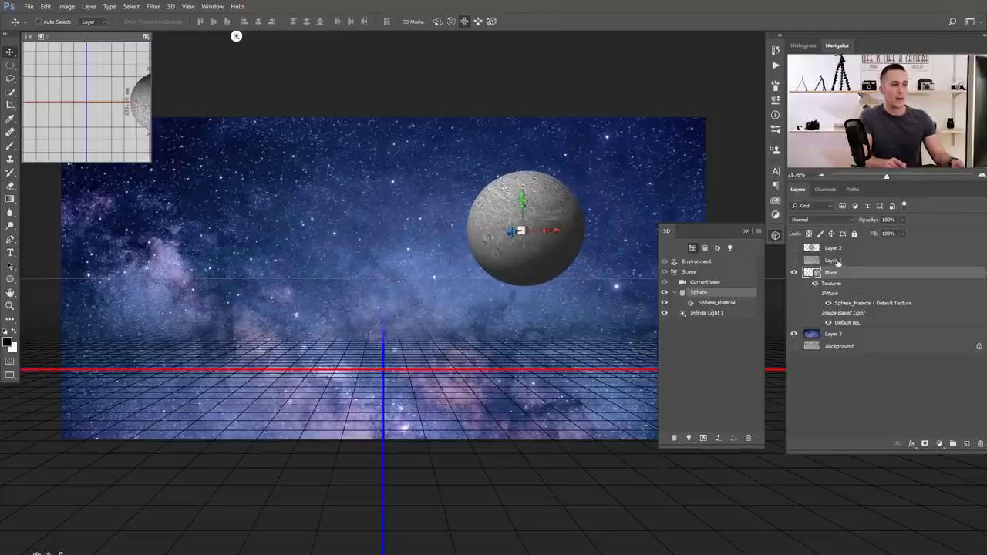
# Add a new layer clipped to Moon and darken the moon's lower-right side with a soft black brush at 20% opacity.
pyautogui.click(969, 444)
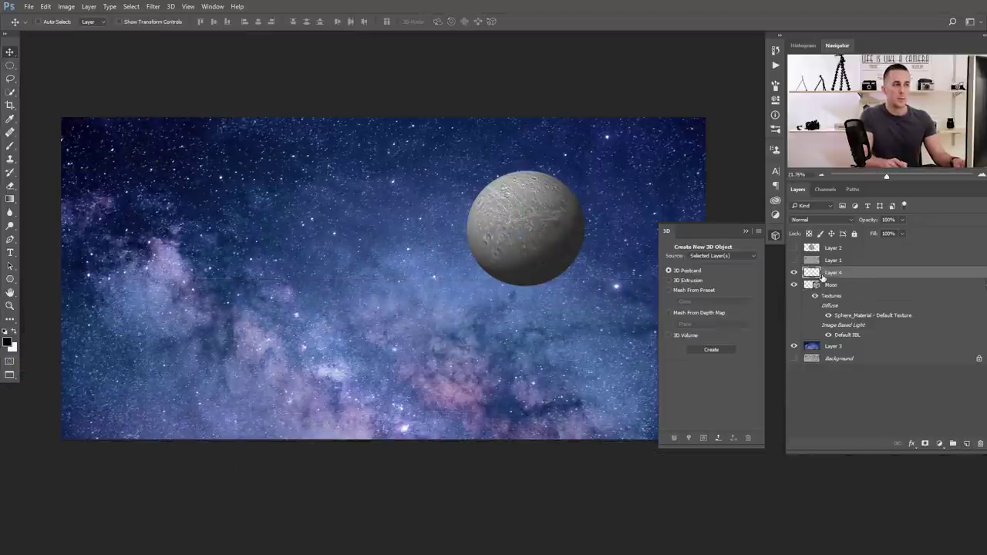
pyautogui.hotkey('ctrl', 'alt', 'g')
pyautogui.click(752, 233)
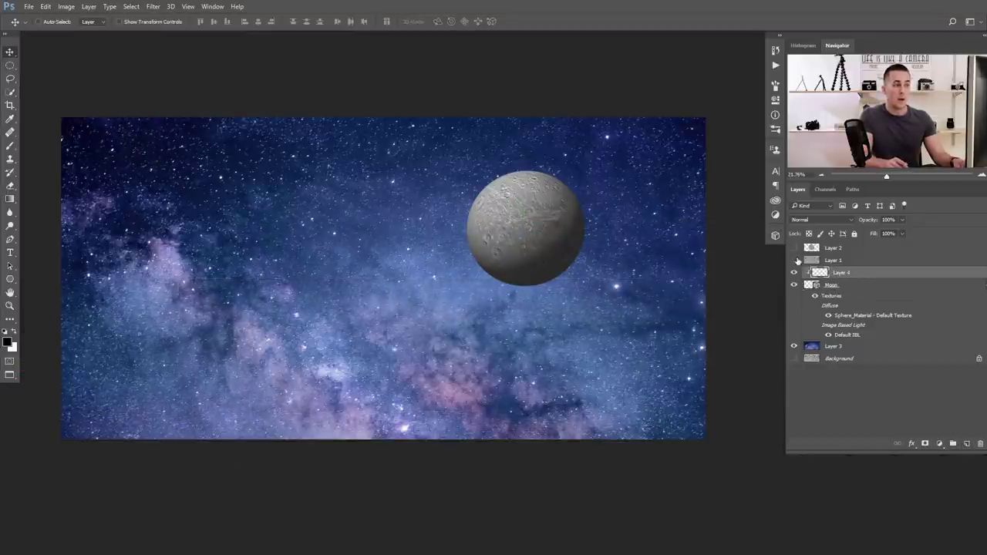
pyautogui.click(10, 145)
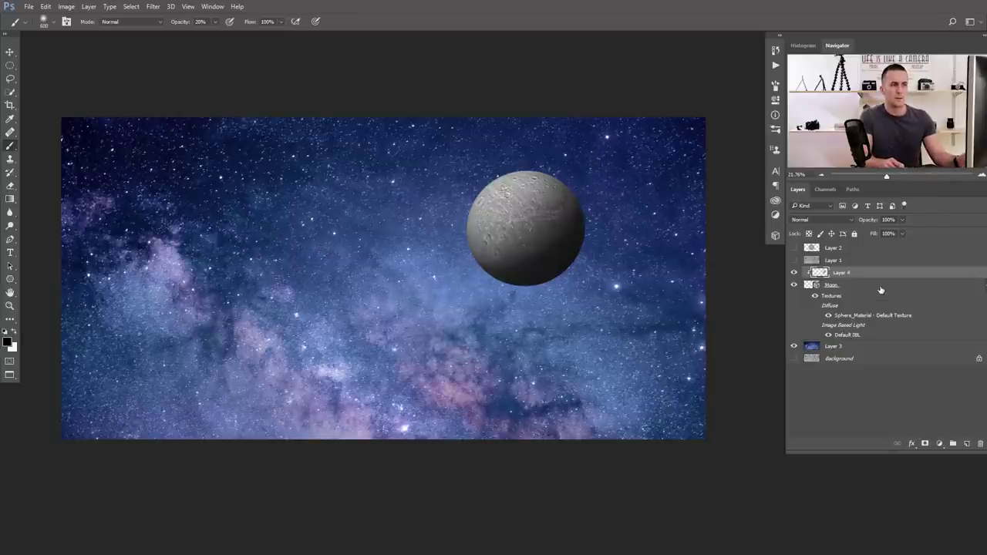
# Add a Curves adjustment clipped to the Moon layer and brighten the midtones from input 115 to output 156.
pyautogui.click(897, 306)
pyautogui.click(939, 443)
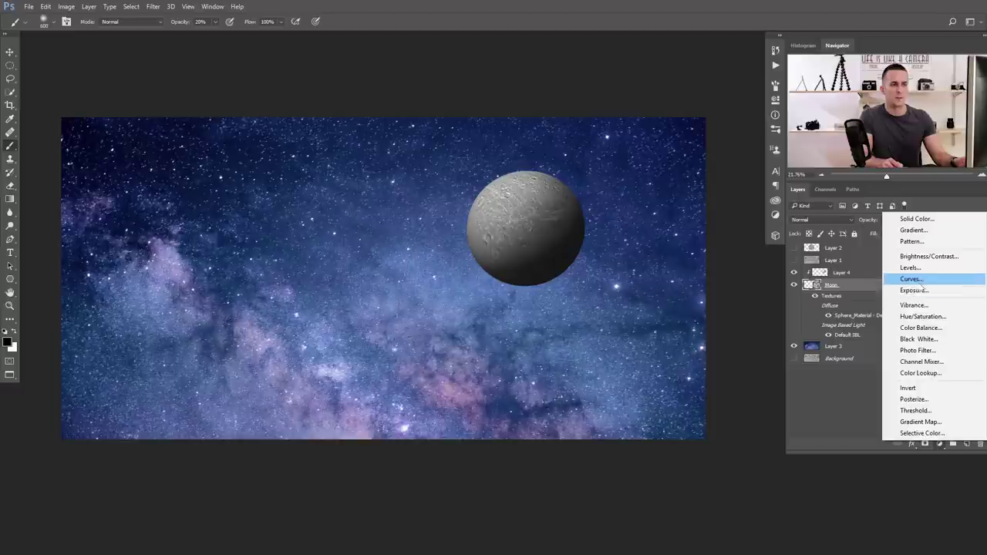
pyautogui.click(908, 279)
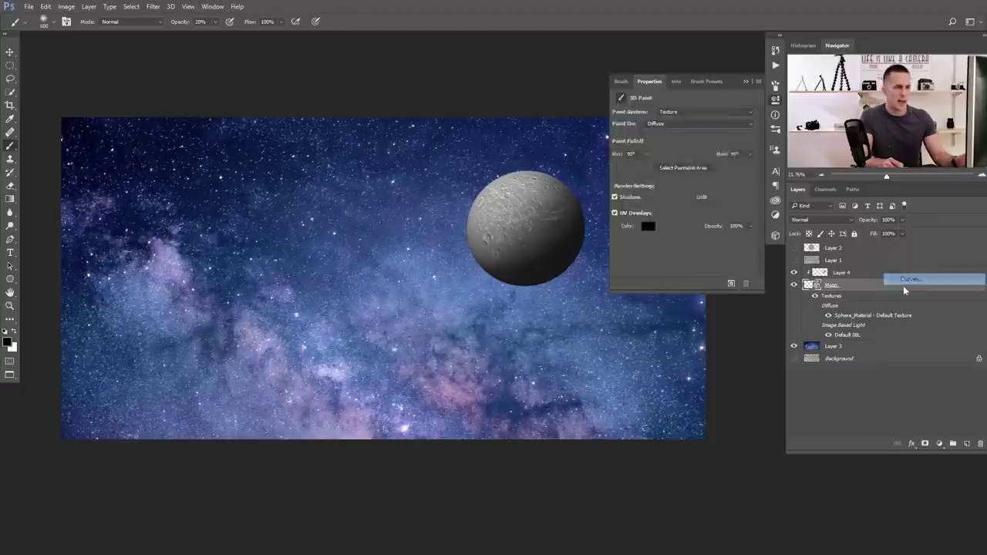
pyautogui.moveTo(693, 186); pyautogui.dragTo(686, 182)
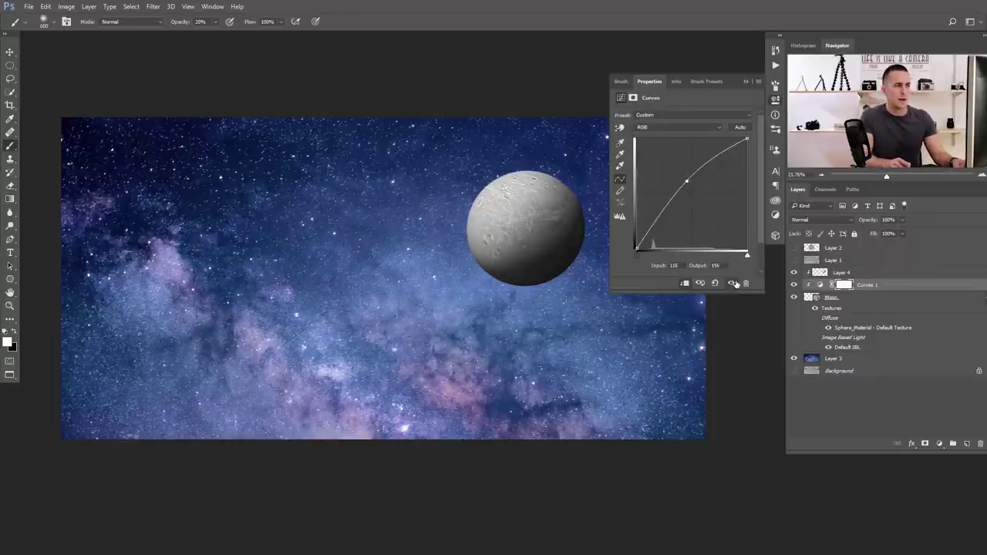
# Invert the Curves 1 mask and soften the layer's effect over the moon's upper-left edge with the 20% opacity brush.
pyautogui.click(746, 82)
pyautogui.hotkey('ctrl', 'i')
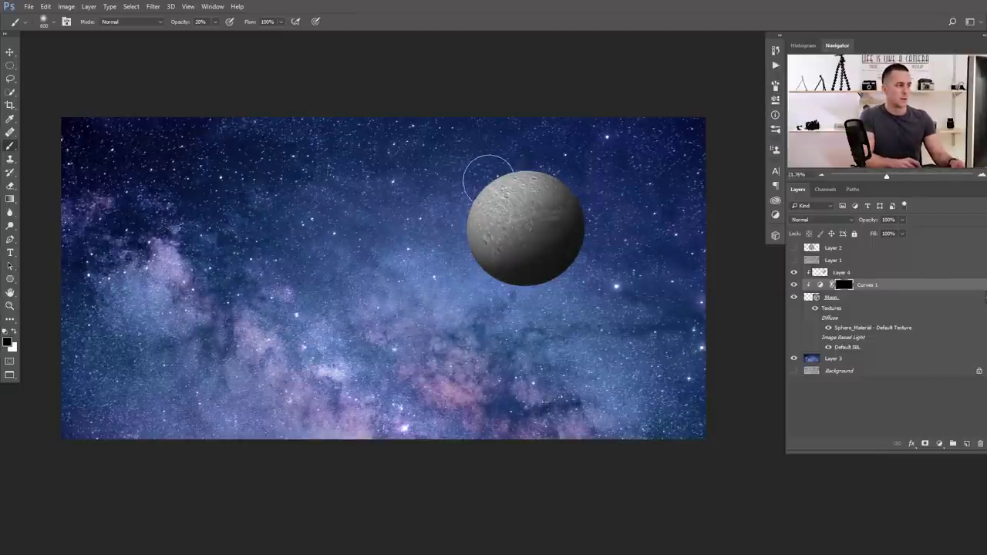
pyautogui.moveTo(485, 176)
pyautogui.mouseDown()
pyautogui.moveTo(464, 218)
pyautogui.moveTo(506, 159)
pyautogui.moveTo(485, 177)
pyautogui.moveTo(461, 208)
pyautogui.moveTo(515, 157)
pyautogui.moveTo(476, 190)
pyautogui.mouseUp()
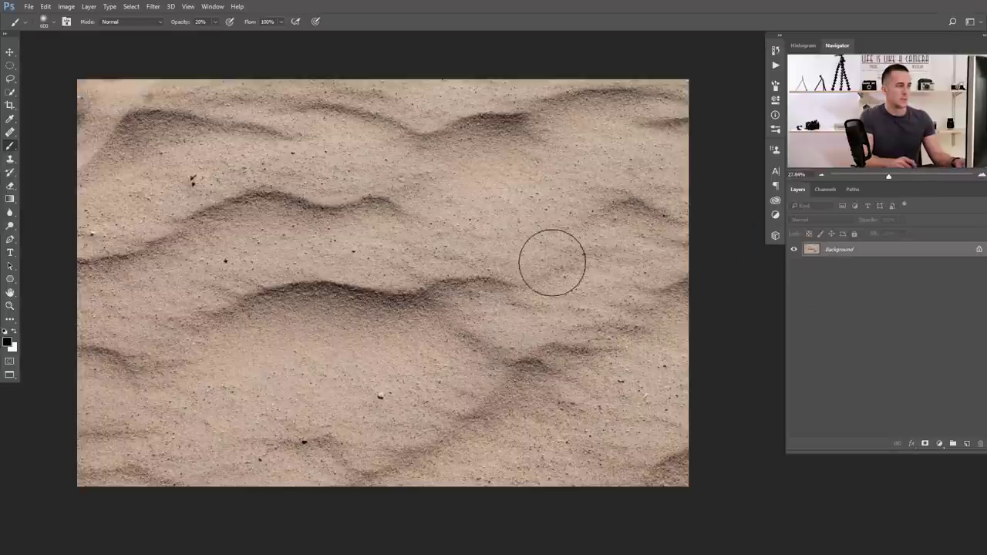
# Create a Sphere mesh preset from the sand image's Background layer without switching to the 3D workspace.
pyautogui.click(171, 7)
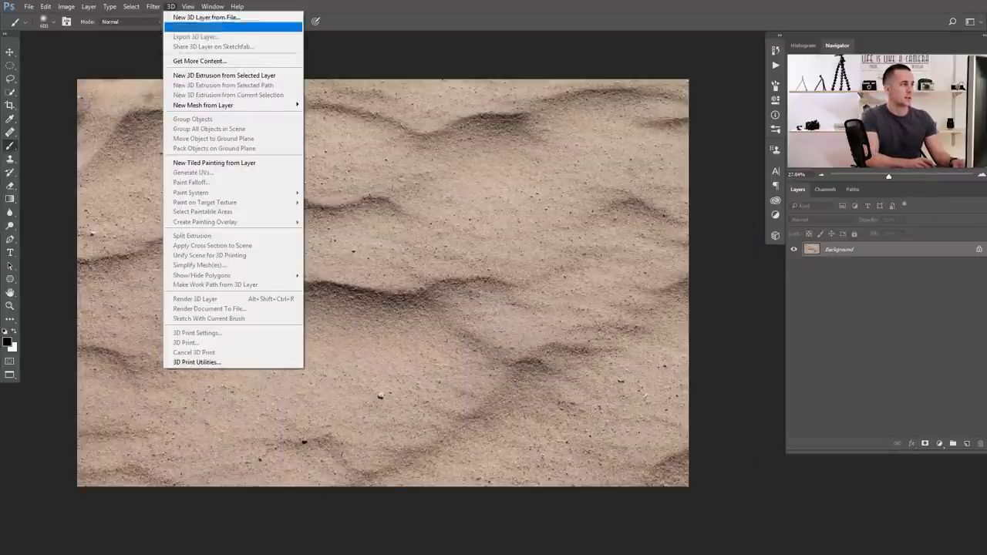
pyautogui.moveTo(214, 108)
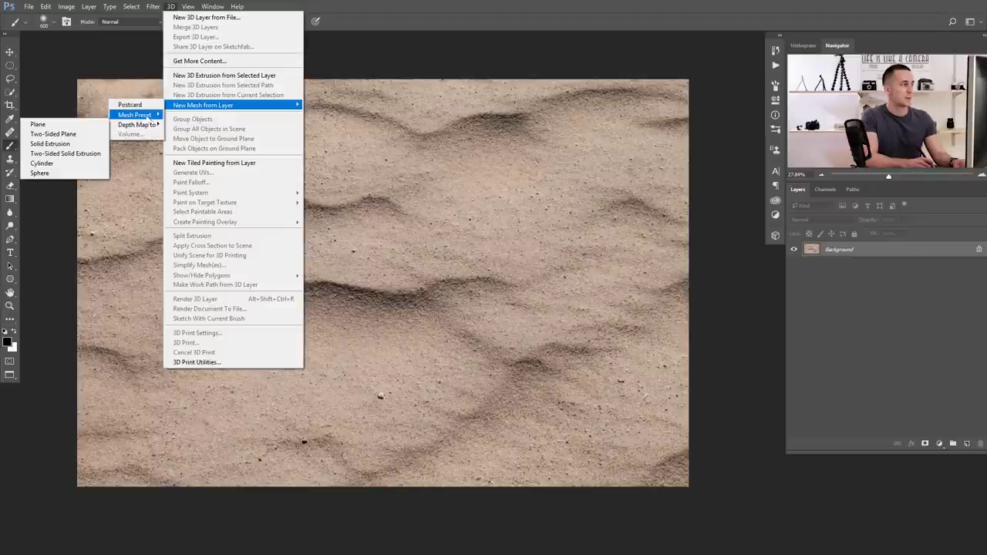
pyautogui.moveTo(135, 114)
pyautogui.click(81, 202)
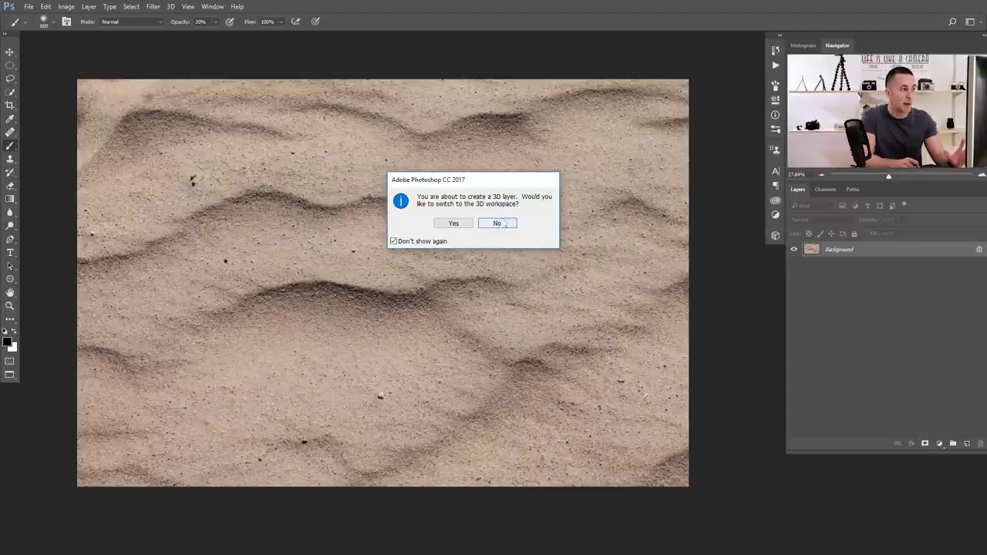
pyautogui.click(498, 223)
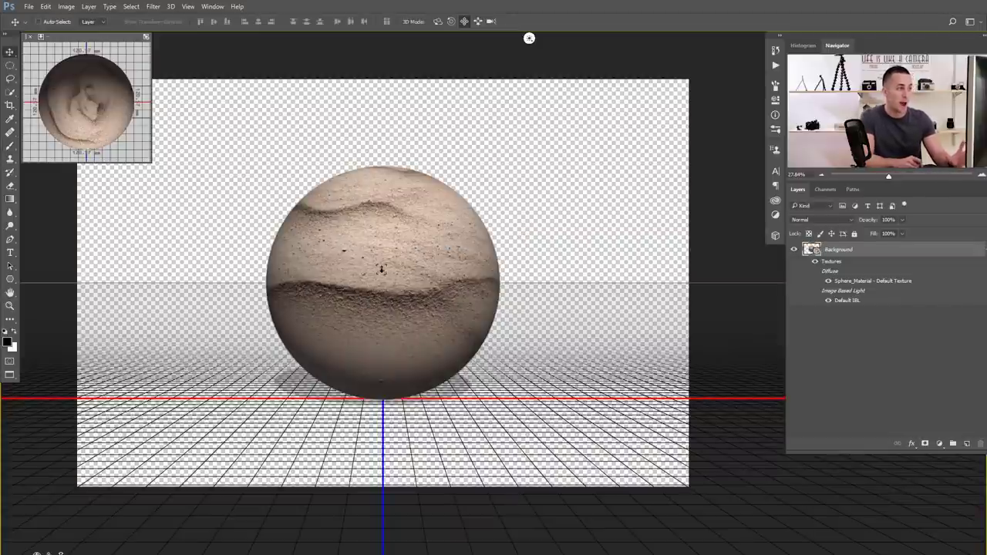
# Rotate the sand Sphere object in several directions to examine how the texture's edges meet.
pyautogui.click(776, 235)
pyautogui.click(710, 293)
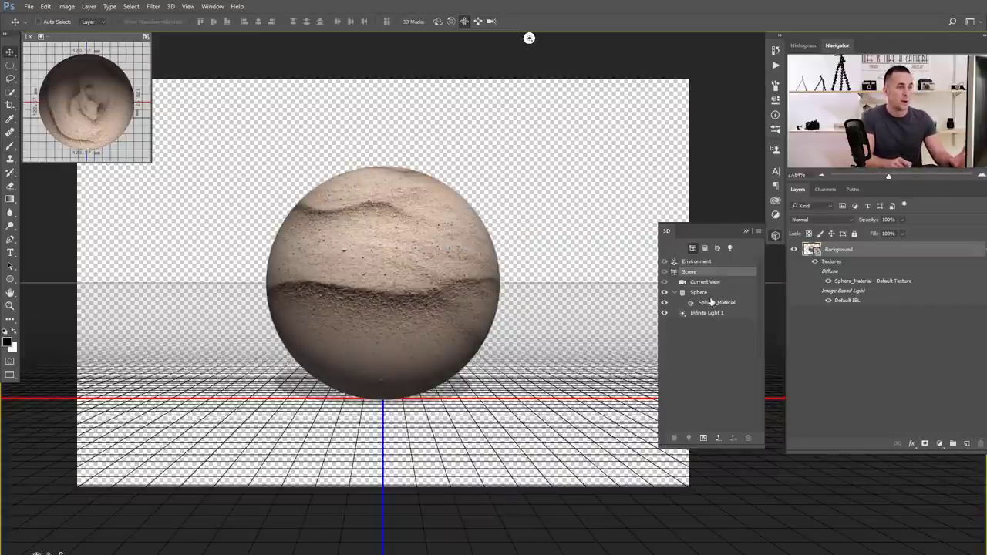
pyautogui.click(437, 21)
pyautogui.moveTo(386, 220); pyautogui.dragTo(395, 177)
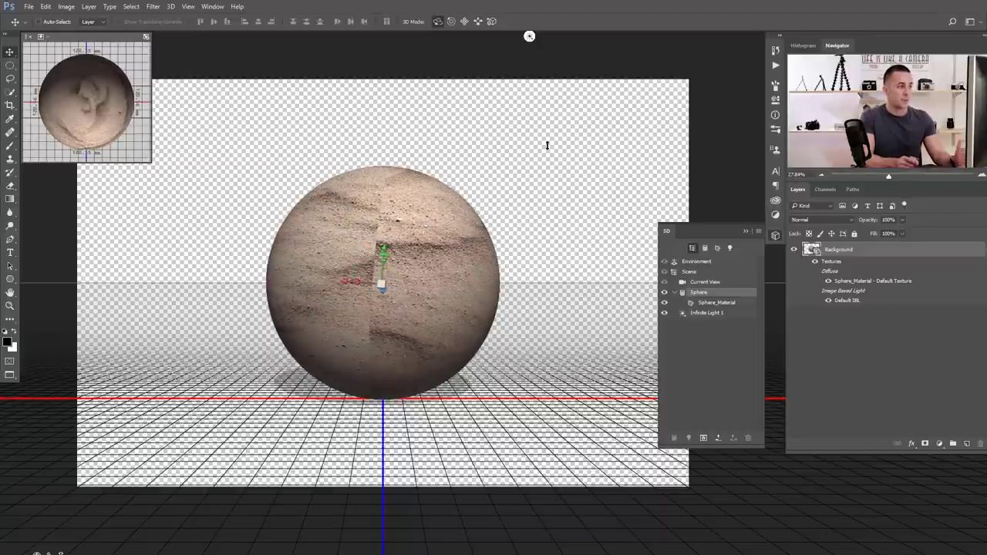
pyautogui.moveTo(380, 233); pyautogui.dragTo(409, 221)
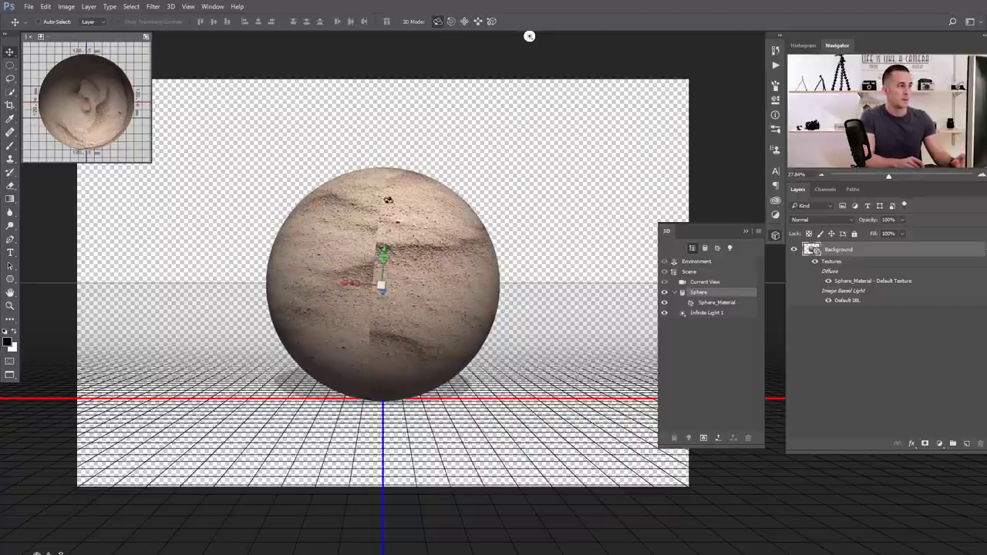
pyautogui.moveTo(376, 202); pyautogui.dragTo(406, 325)
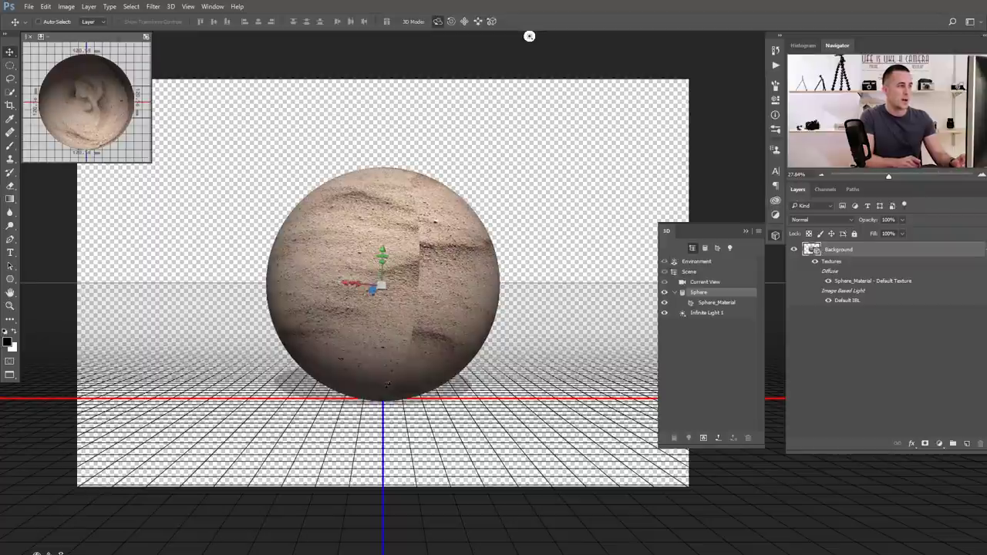
pyautogui.moveTo(356, 201); pyautogui.dragTo(474, 208)
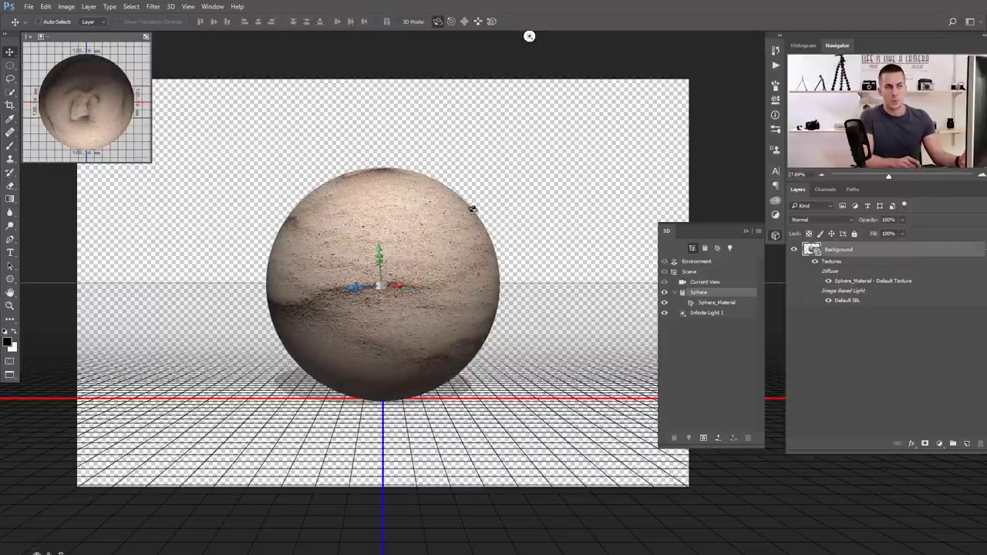
pyautogui.moveTo(377, 206); pyautogui.dragTo(424, 210)
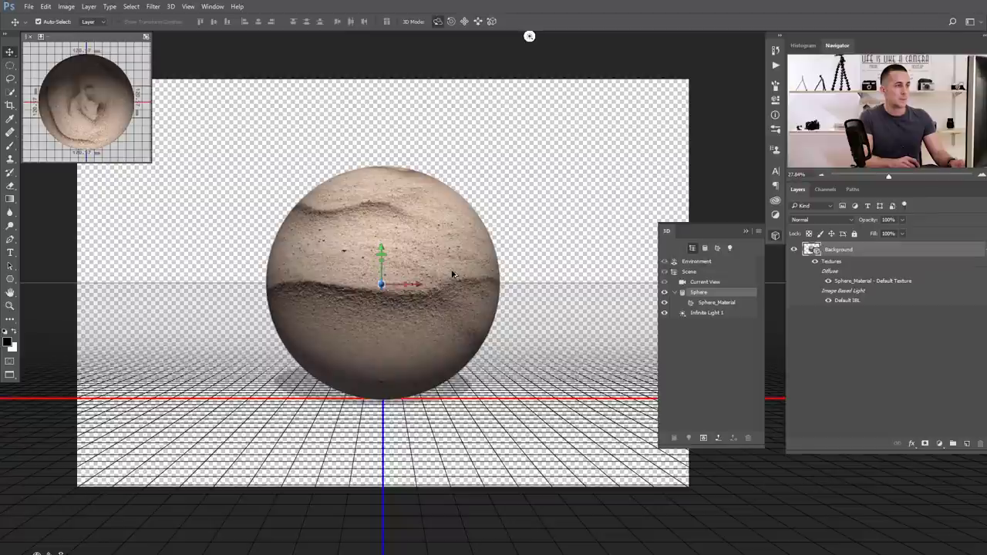
# Revert the document to its original opened state, sand-2799951.jpg, discarding the sphere and its rotations.
pyautogui.click(776, 50)
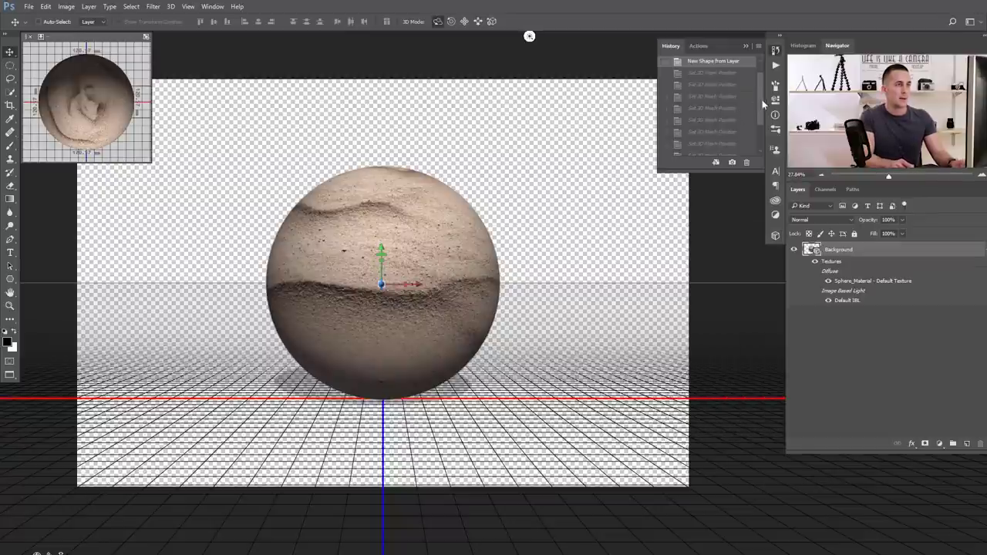
pyautogui.scroll(2, 717, 62)
pyautogui.click(704, 63)
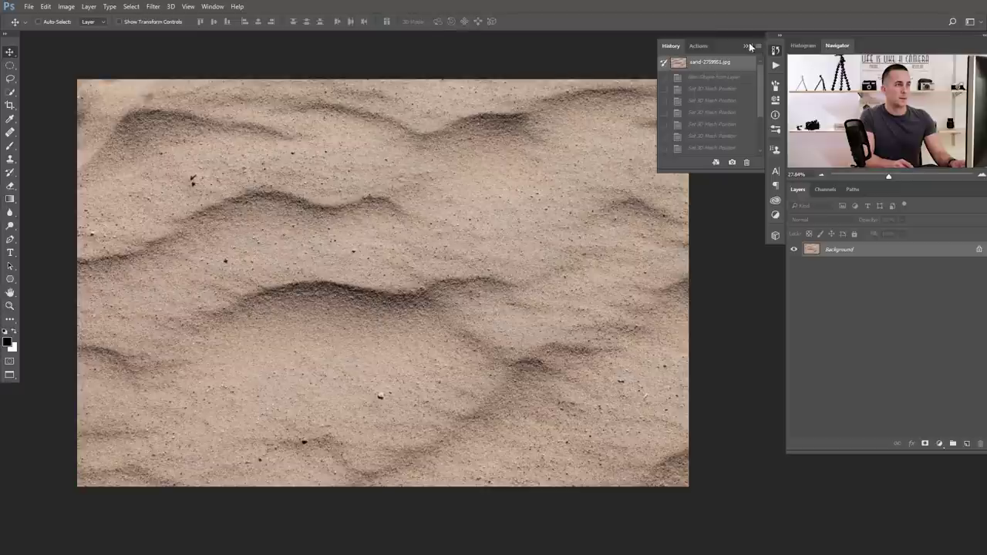
pyautogui.click(726, 110)
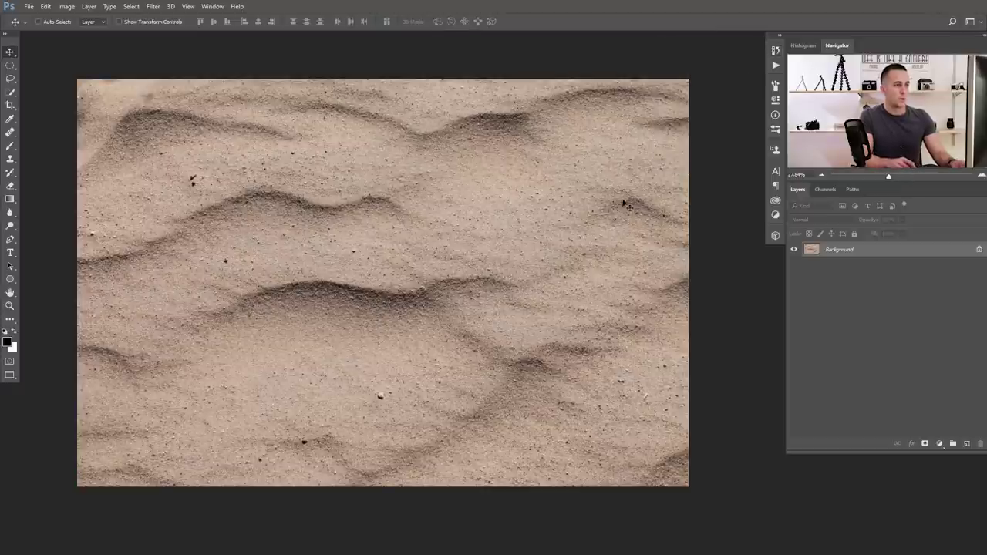
# Duplicate the sand layer and cut a full-height rectangular strip at the copy's right edge onto a new layer.
pyautogui.hotkey('ctrl', 'j')
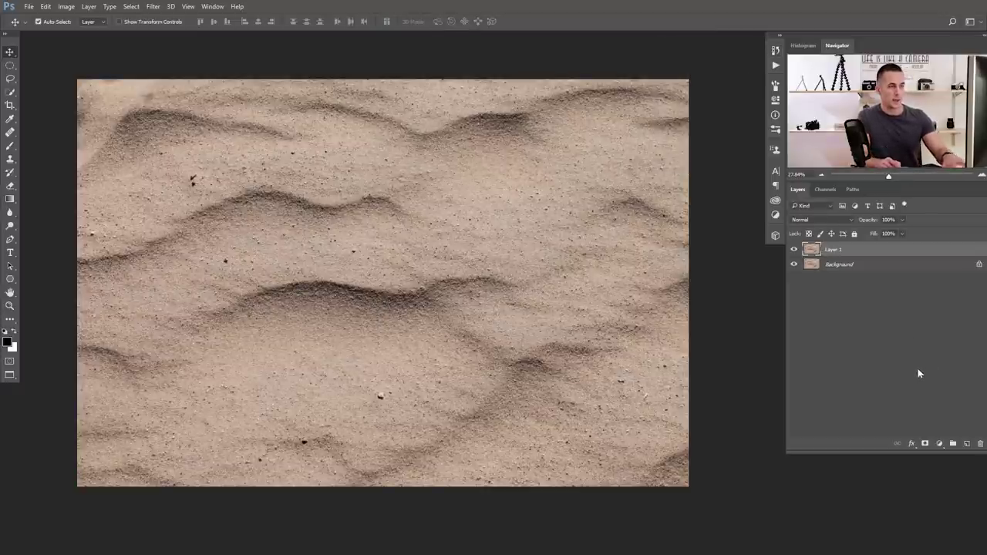
pyautogui.press('m')
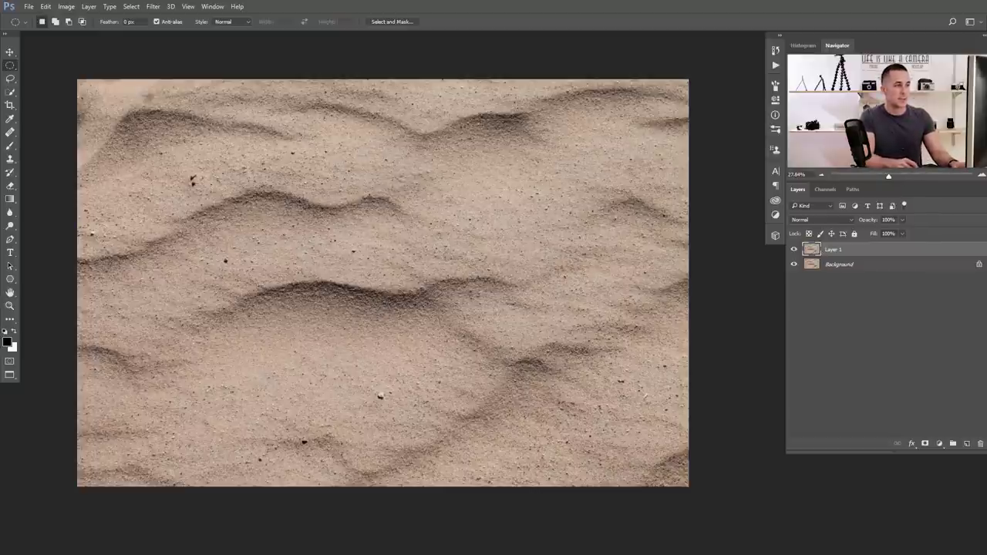
pyautogui.rightClick(12, 67)
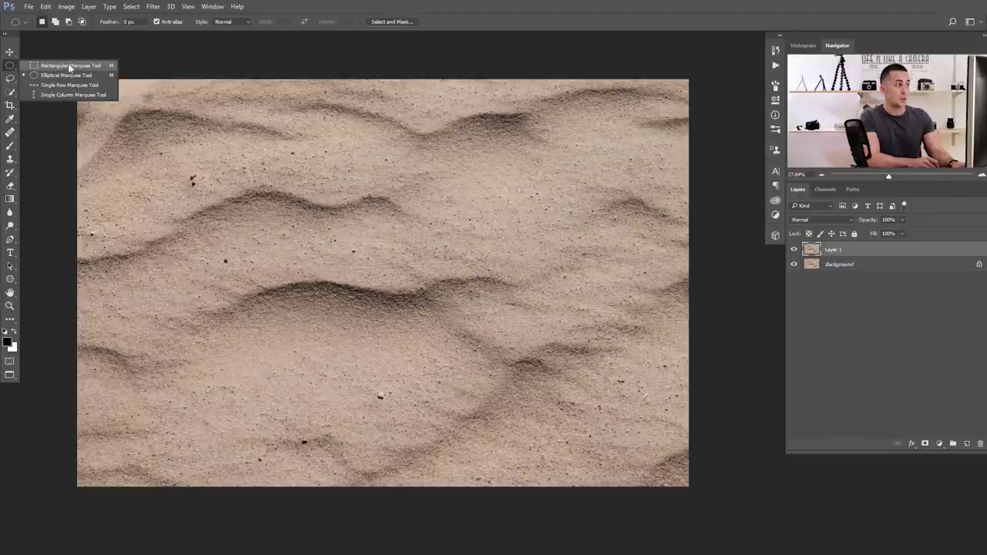
pyautogui.click(70, 66)
pyautogui.moveTo(581, 68); pyautogui.dragTo(711, 488)
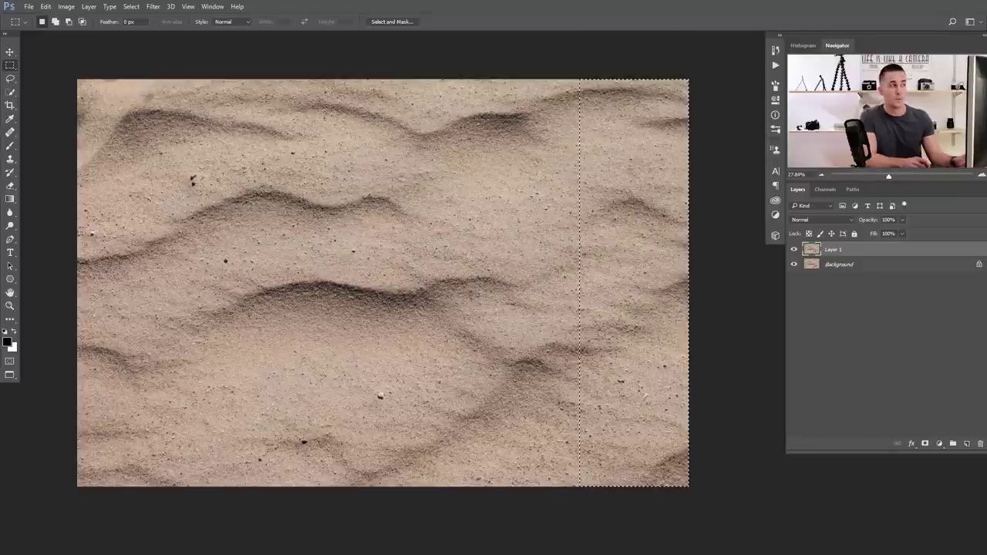
pyautogui.click(88, 6)
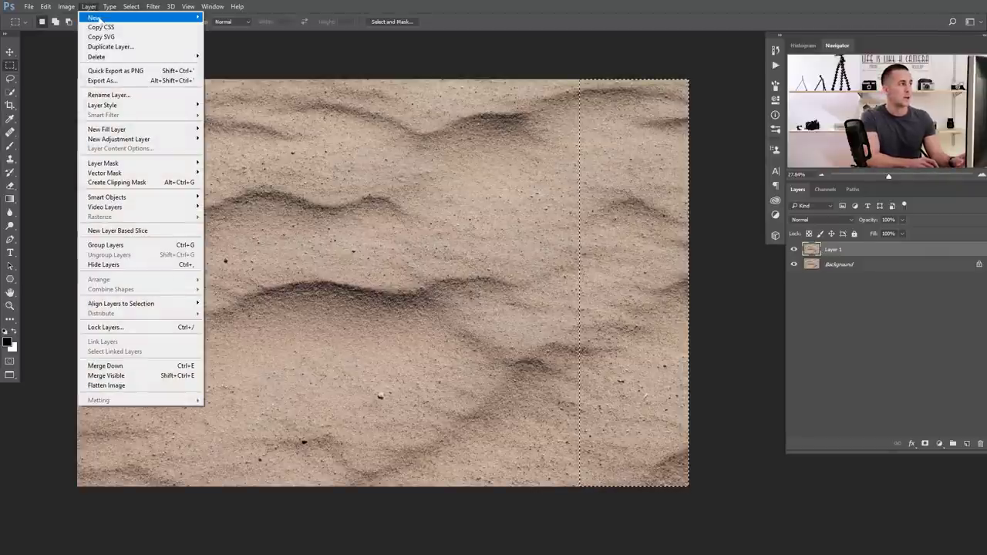
pyautogui.moveTo(97, 17)
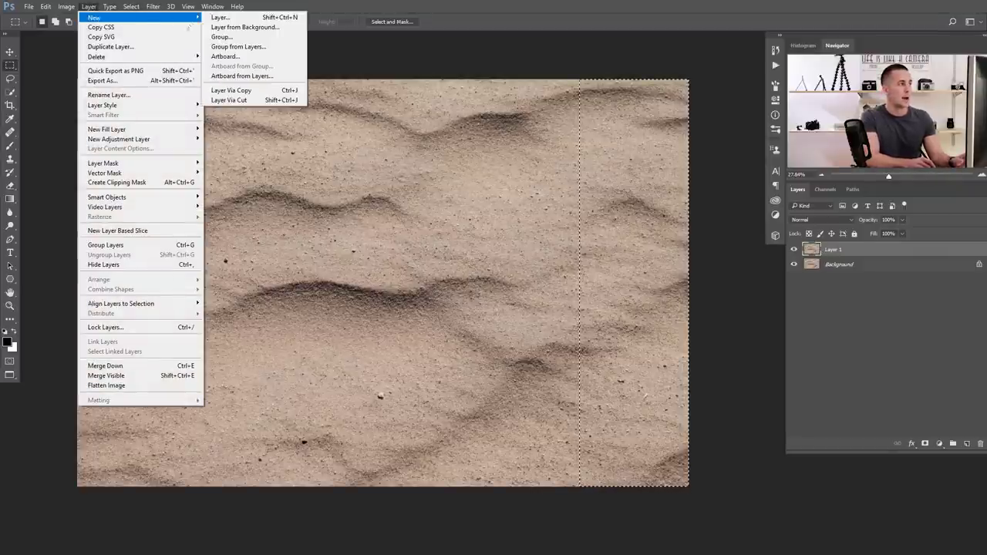
pyautogui.click(256, 103)
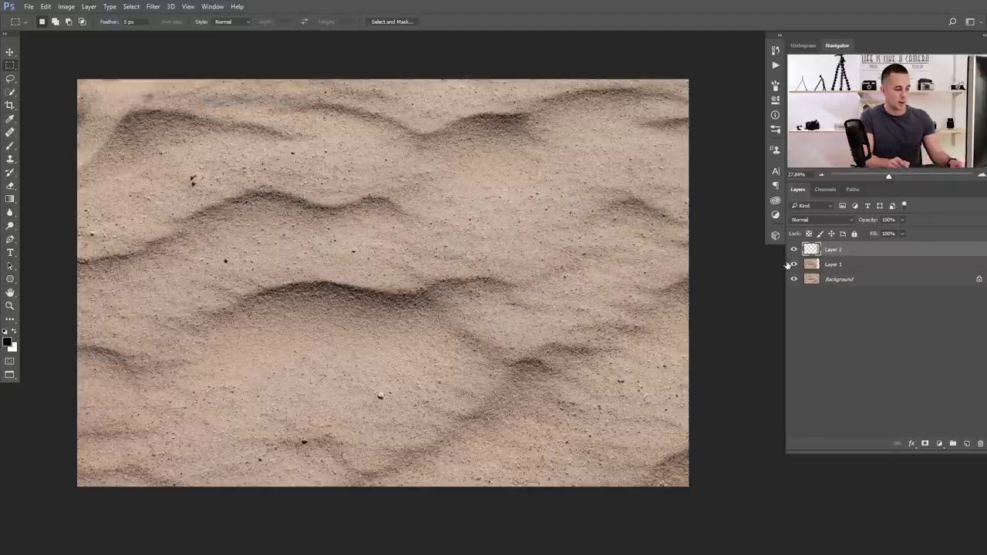
# Hide the Background layer and move the cut strip to the left edge of the canvas.
pyautogui.press('v')
pyautogui.moveTo(675, 227); pyautogui.dragTo(467, 224)
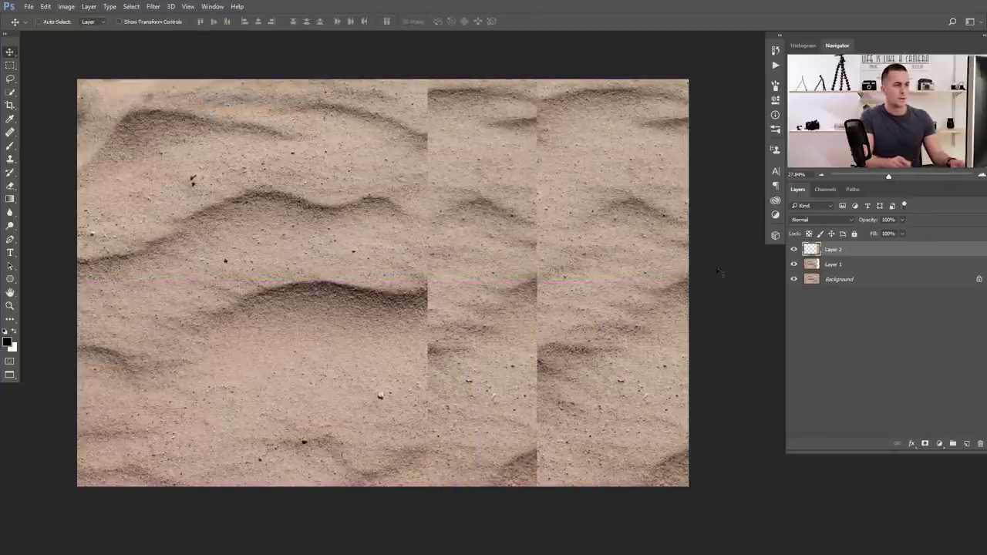
pyautogui.click(794, 280)
pyautogui.moveTo(525, 262); pyautogui.dragTo(158, 256)
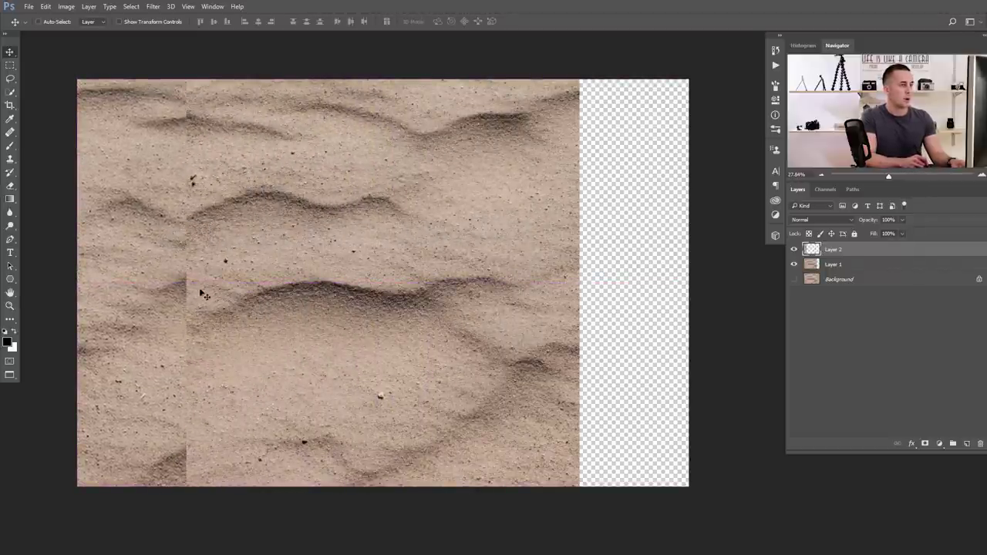
# Blend the strip's seam on a new Layer 2 mask with a size 400 black brush at 100% opacity, and stamp the visible layers onto a new layer.
pyautogui.click(925, 443)
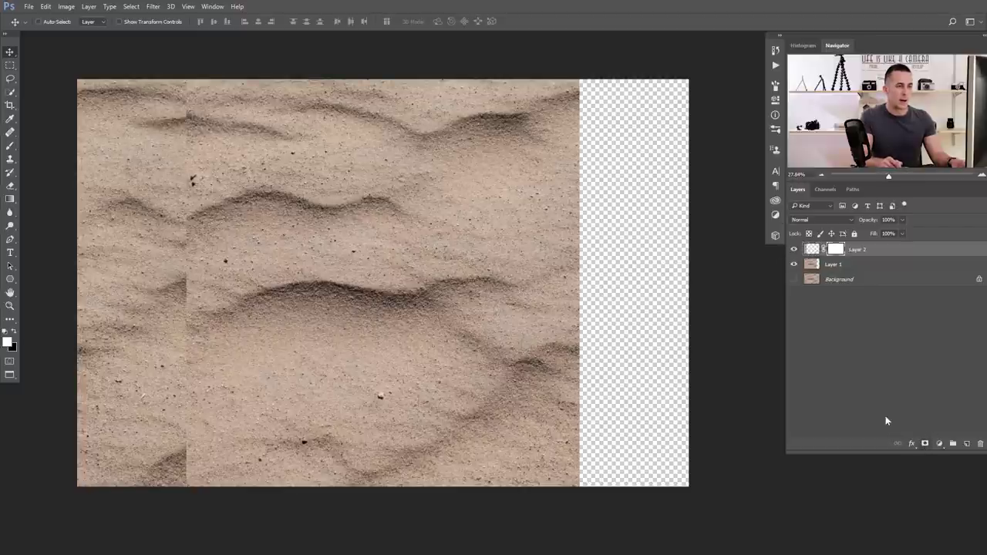
pyautogui.press('b')
pyautogui.press('[')
pyautogui.press('[')
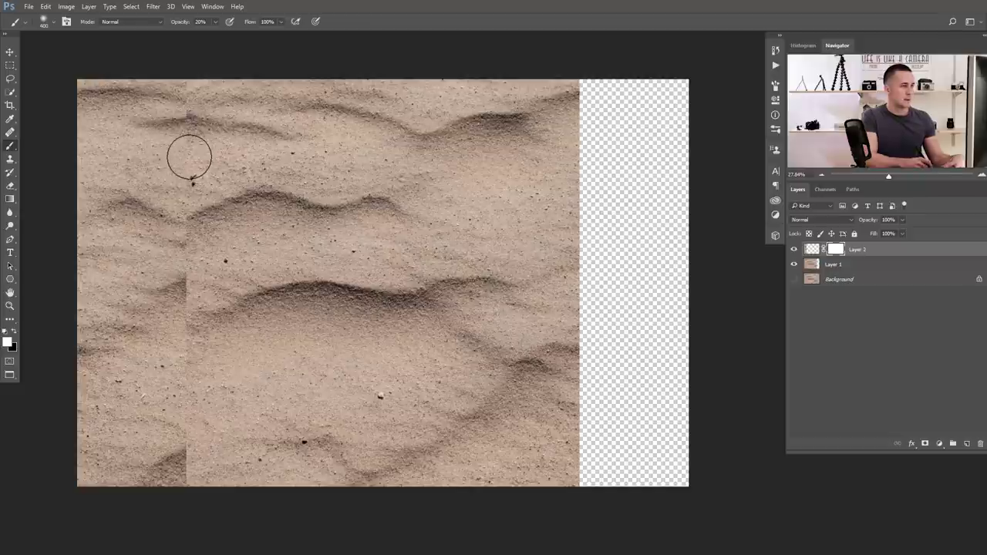
pyautogui.press('x')
pyautogui.press('0')
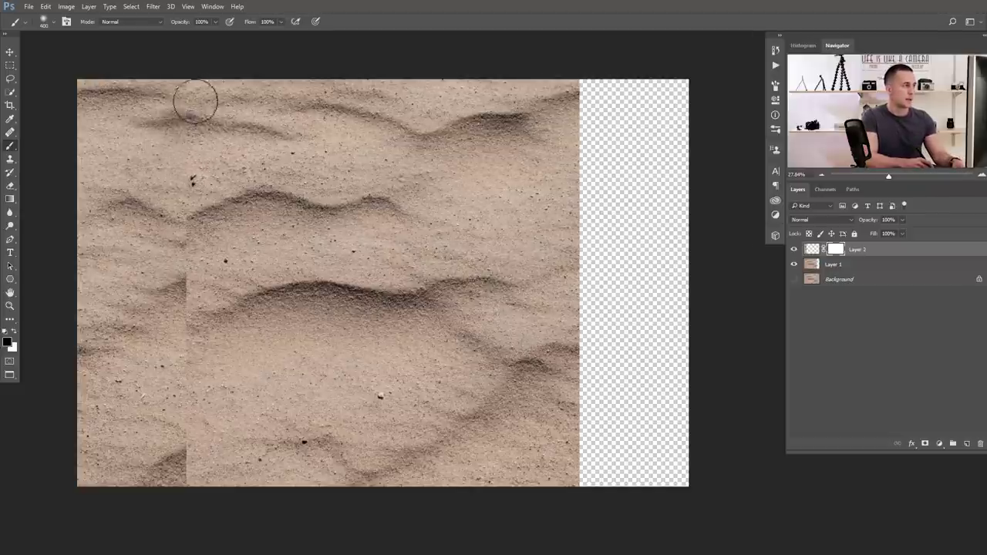
pyautogui.moveTo(196, 167)
pyautogui.mouseDown()
pyautogui.moveTo(202, 447)
pyautogui.moveTo(193, 473)
pyautogui.moveTo(169, 488)
pyautogui.moveTo(185, 452)
pyautogui.mouseUp()
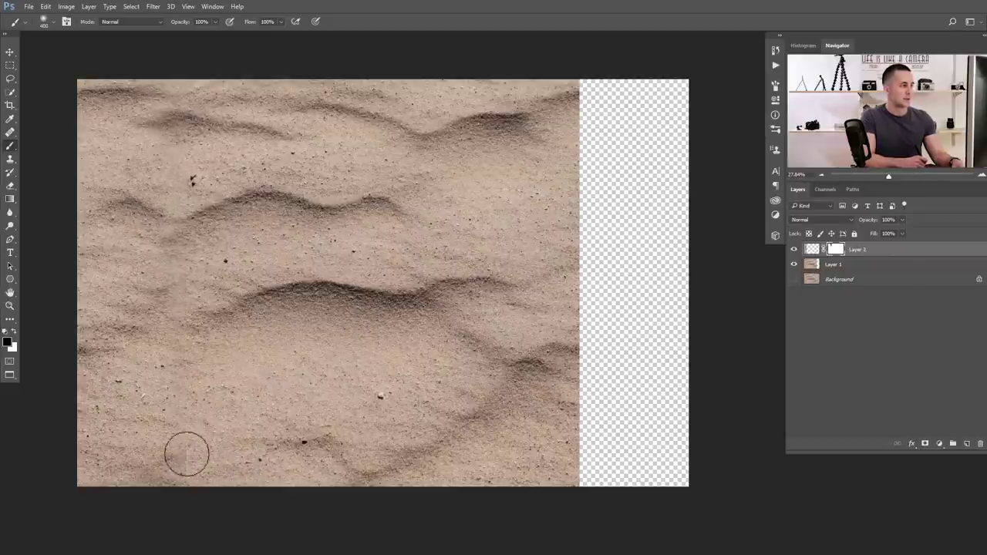
pyautogui.moveTo(202, 235); pyautogui.dragTo(151, 256)
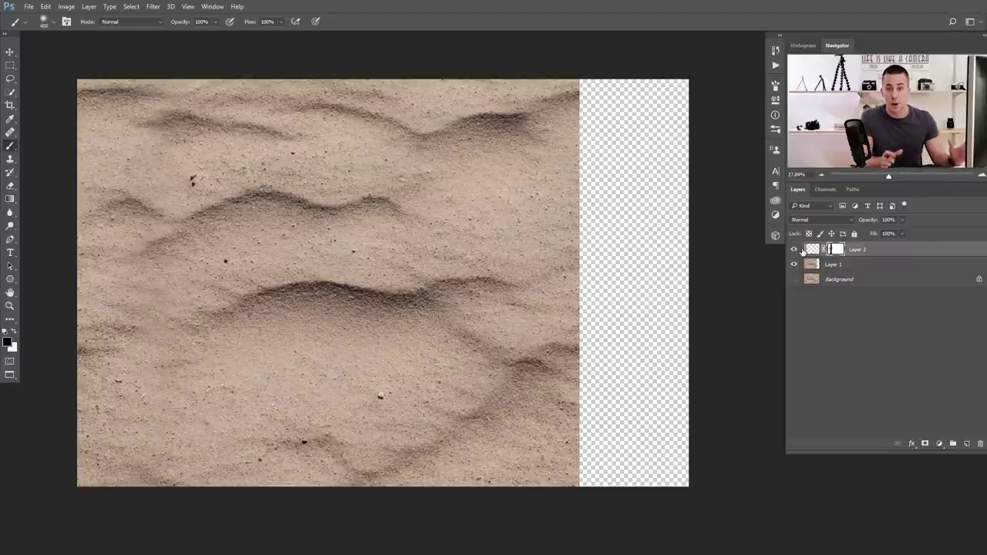
pyautogui.hotkey('ctrl', 'alt', 'shift', 'e')
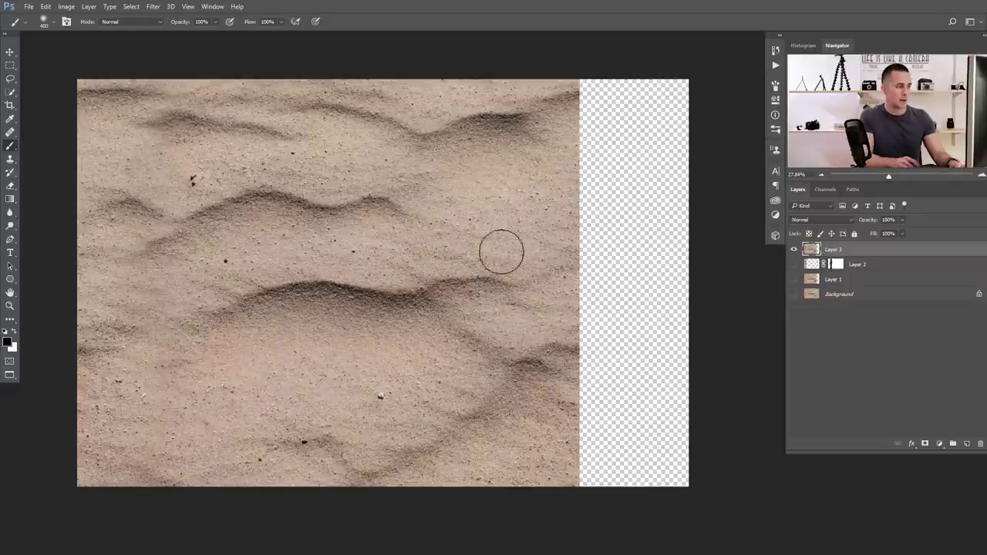
# Duplicate Layer 3 and slide the copy against its right edge to check that the texture tiles seamlessly.
pyautogui.press('v')
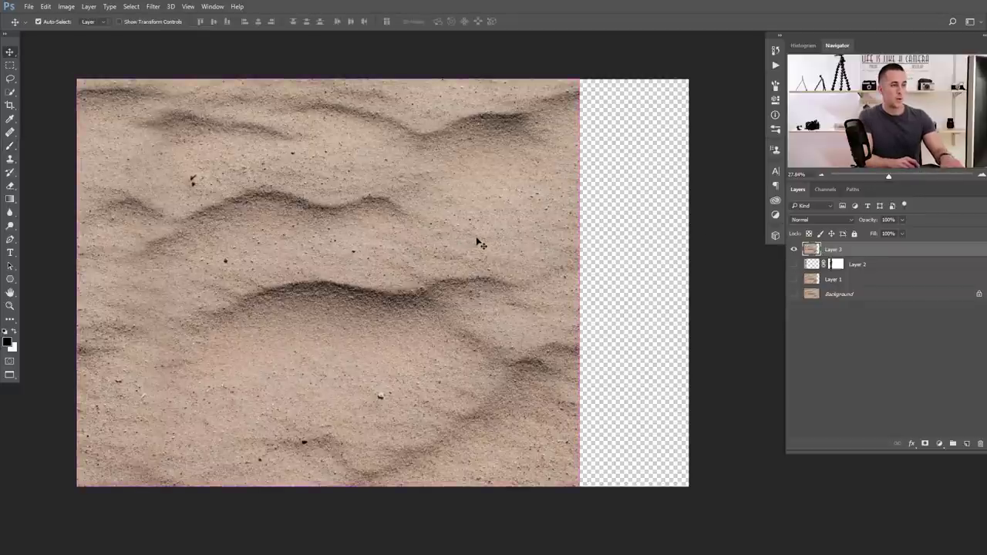
pyautogui.hotkey('ctrl', 'j')
pyautogui.moveTo(339, 249); pyautogui.dragTo(674, 244)
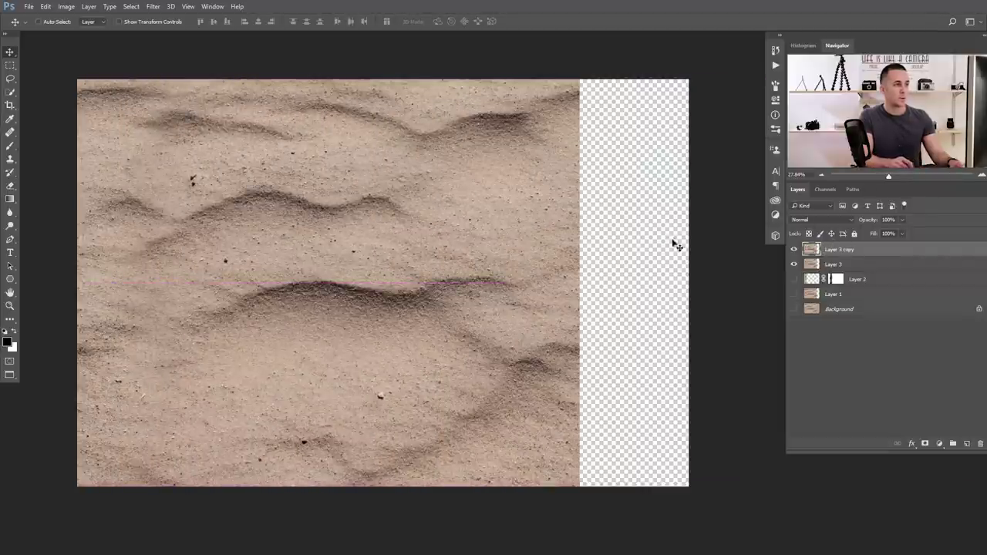
pyautogui.moveTo(432, 244); pyautogui.dragTo(713, 234)
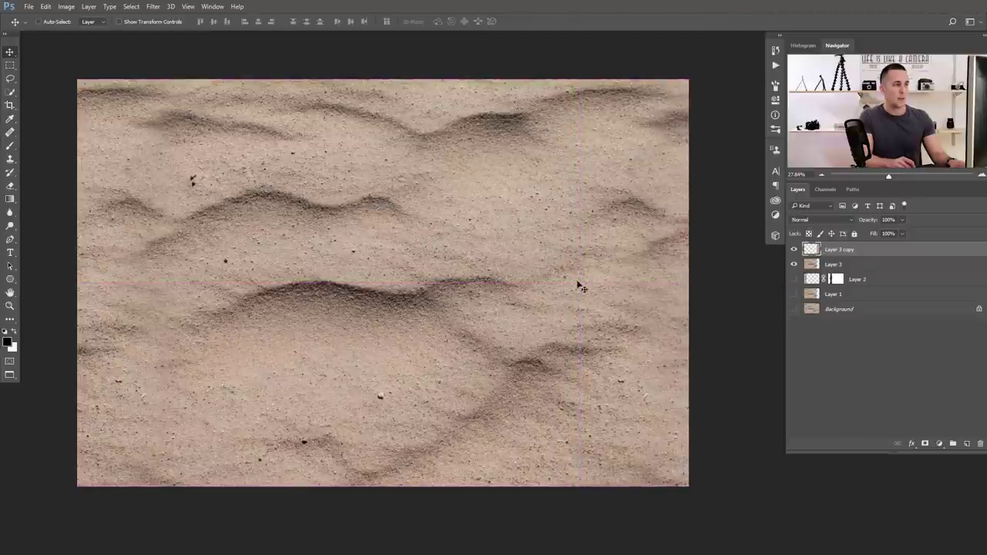
pyautogui.moveTo(623, 286); pyautogui.dragTo(645, 248)
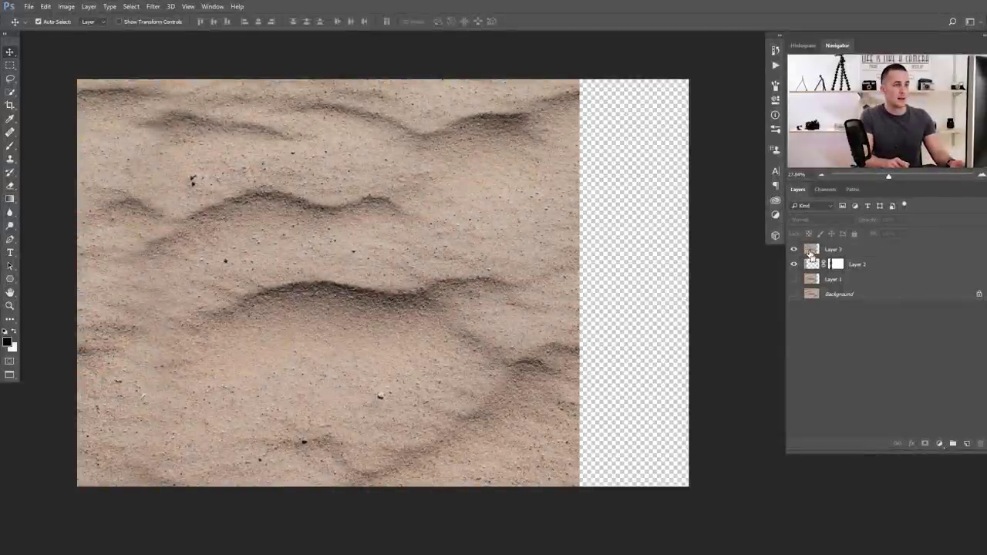
# Load Layer 3's pixels as a selection, crop the canvas to it to remove the transparent strip, and deselect.
pyautogui.keyDown('ctrl'); pyautogui.click(812, 250); pyautogui.keyUp('ctrl')
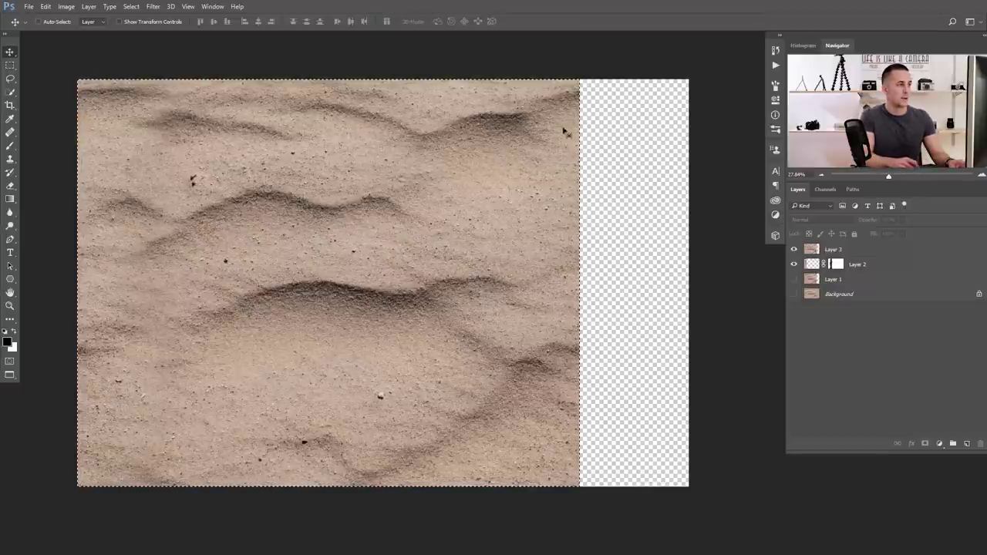
pyautogui.click(46, 7)
pyautogui.moveTo(66, 6)
pyautogui.click(77, 109)
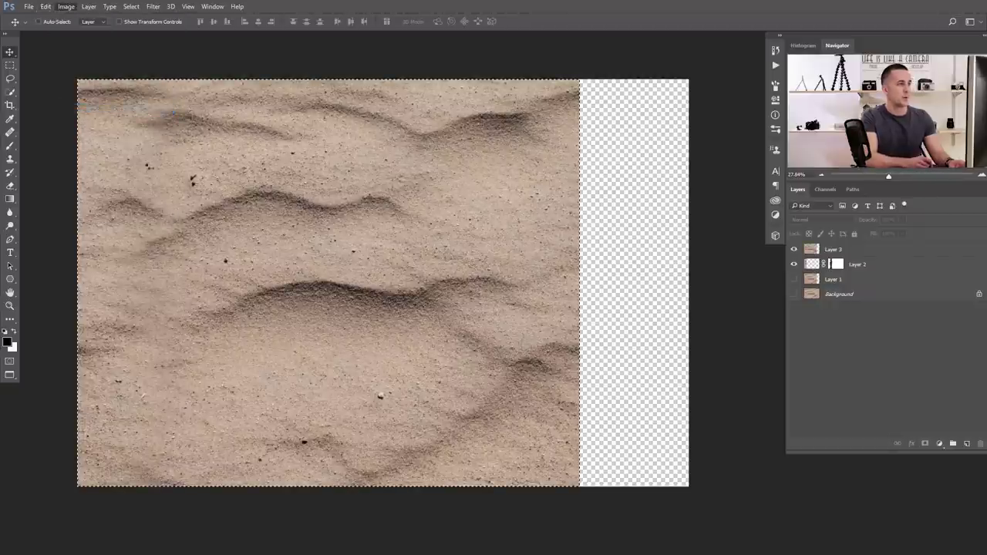
pyautogui.moveTo(520, 265); pyautogui.dragTo(432, 221)
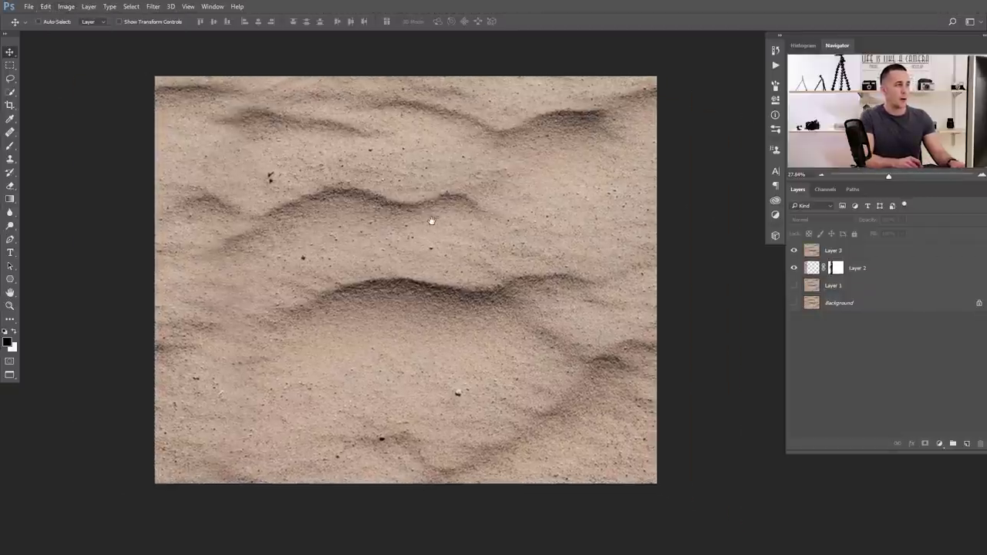
pyautogui.hotkey('ctrl', 'd')
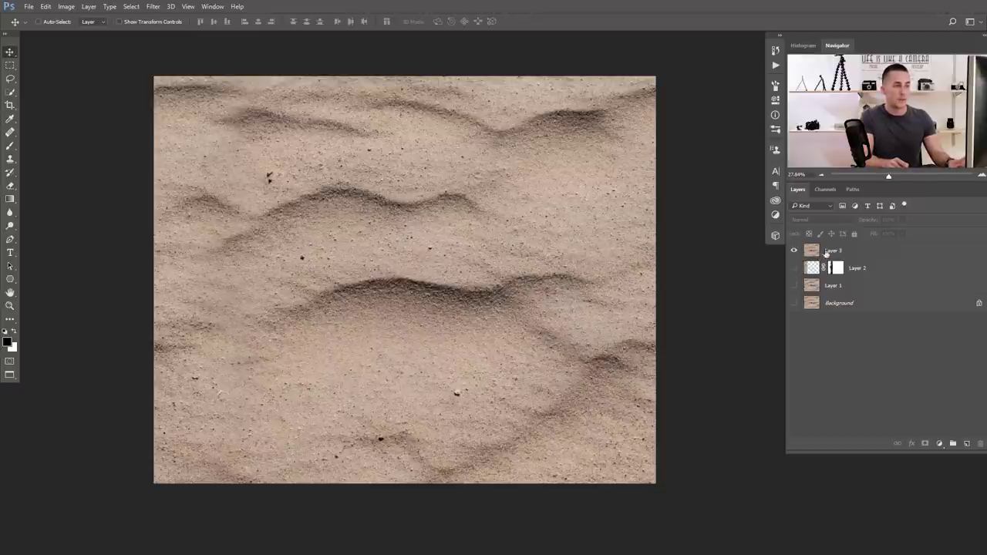
# Create a new 3D mesh from Layer 3 using the Sphere mesh preset.
pyautogui.click(170, 7)
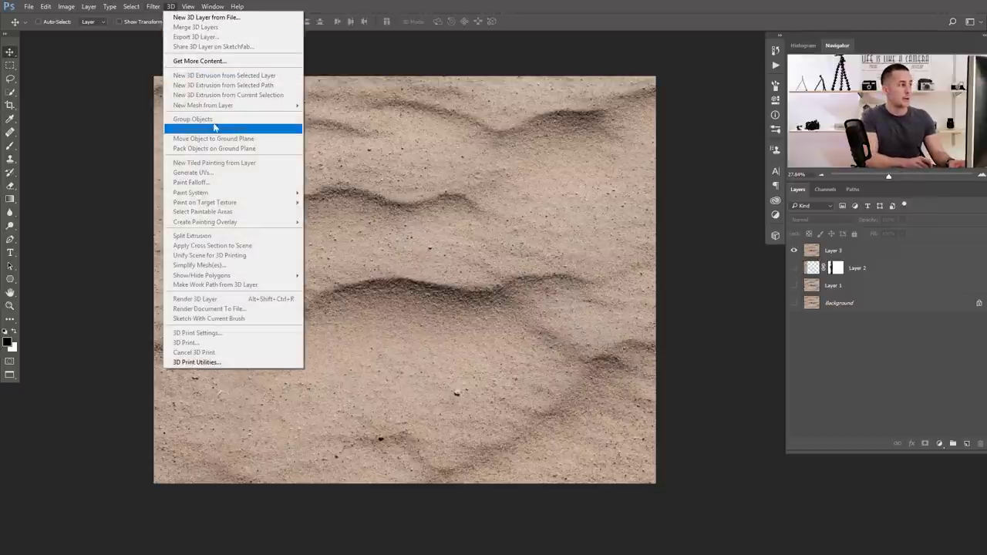
pyautogui.click(838, 252)
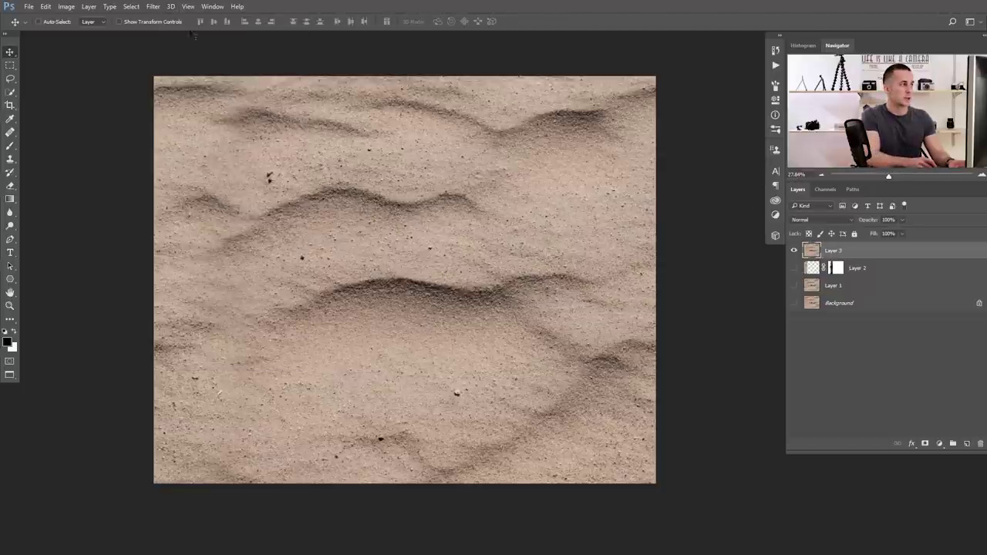
pyautogui.click(171, 6)
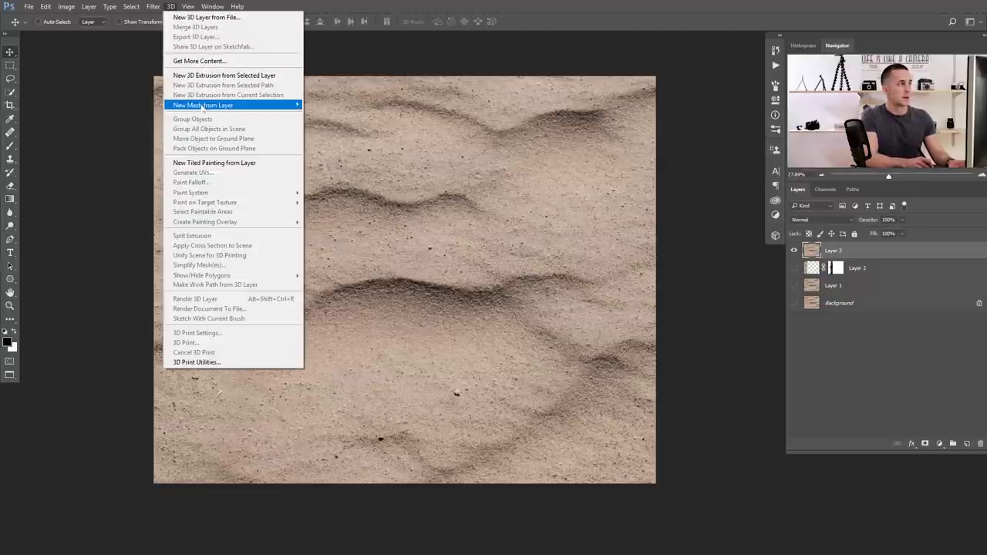
pyautogui.moveTo(200, 105)
pyautogui.moveTo(137, 115)
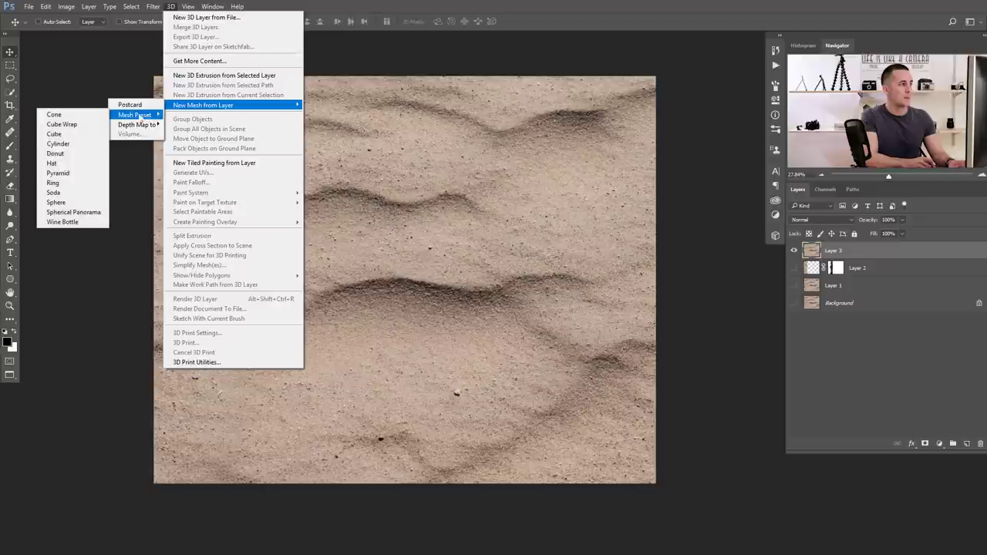
pyautogui.click(72, 203)
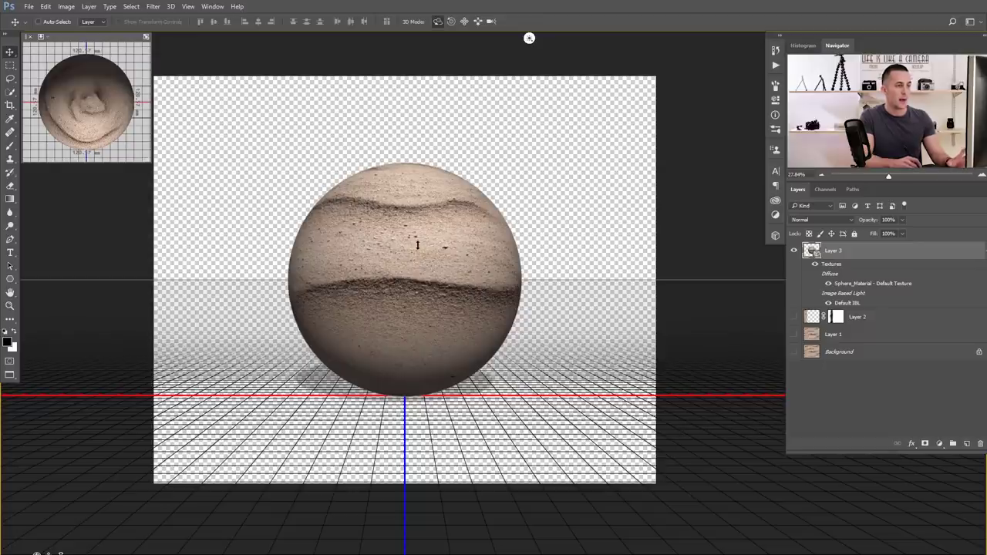
# Select the Sphere object in the 3D scene and orbit around it to check the wrapped sand texture for seams.
pyautogui.click(774, 236)
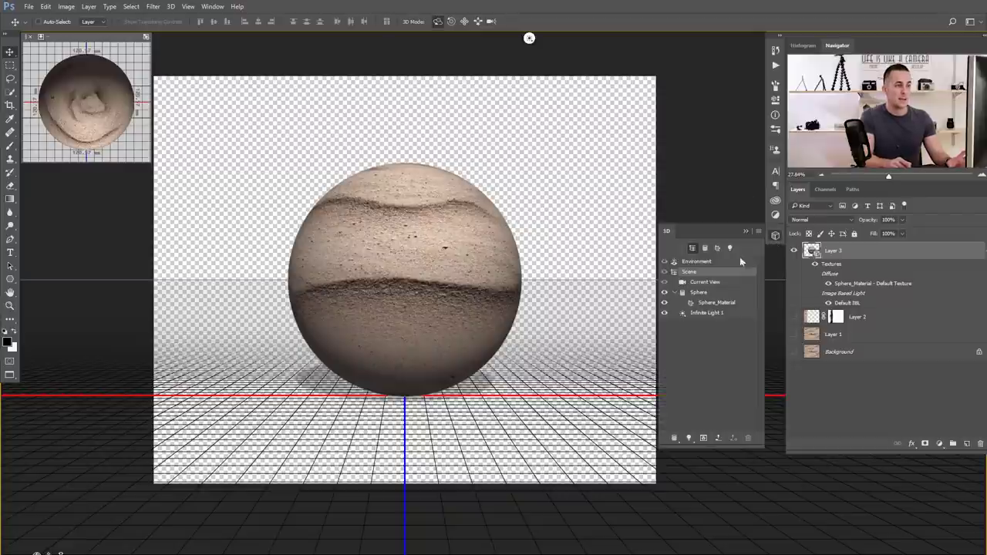
pyautogui.click(703, 294)
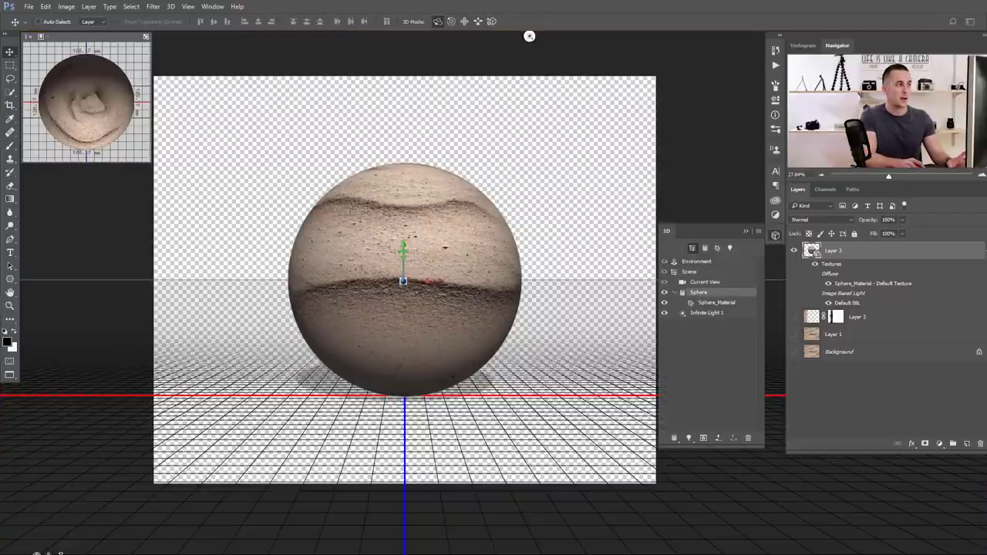
pyautogui.moveTo(395, 213); pyautogui.dragTo(474, 258)
pyautogui.moveTo(256, 37); pyautogui.dragTo(524, 248)
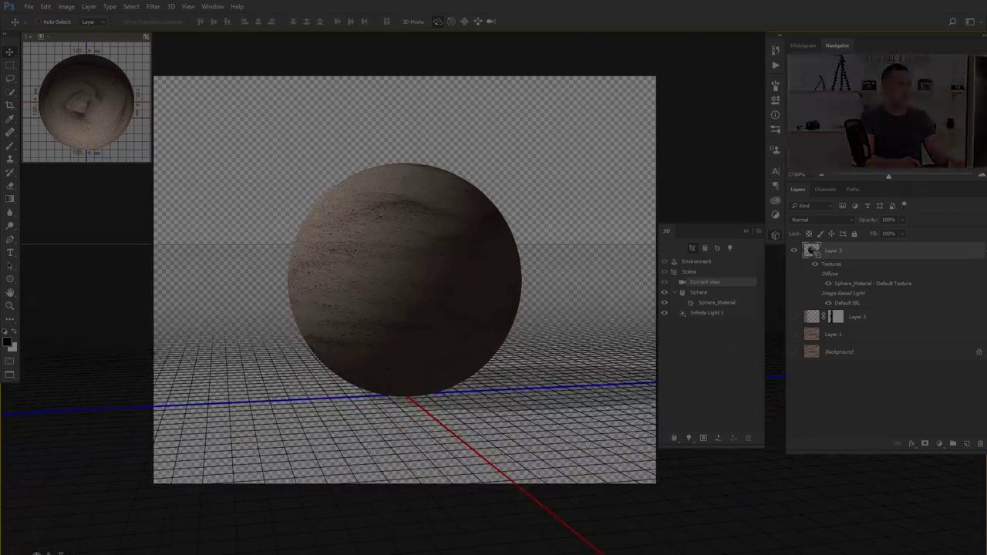